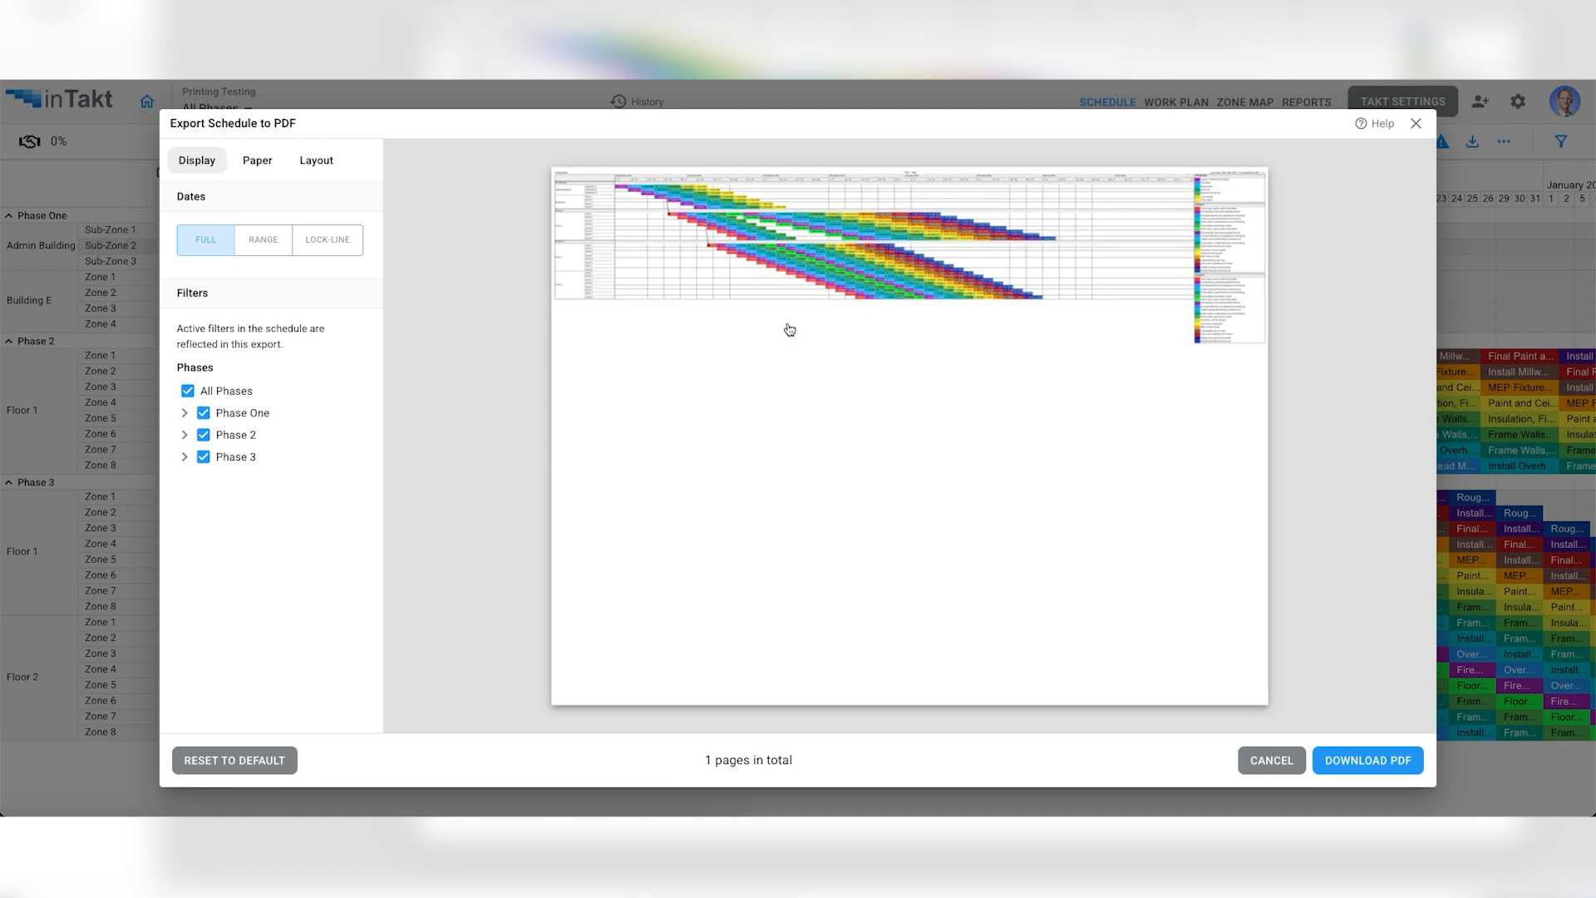
- Preview the Range dates and the Lock-line dates at 6 and 3 weeks, and return the export to the Full date span
left_click(202, 435)
left_click(256, 247)
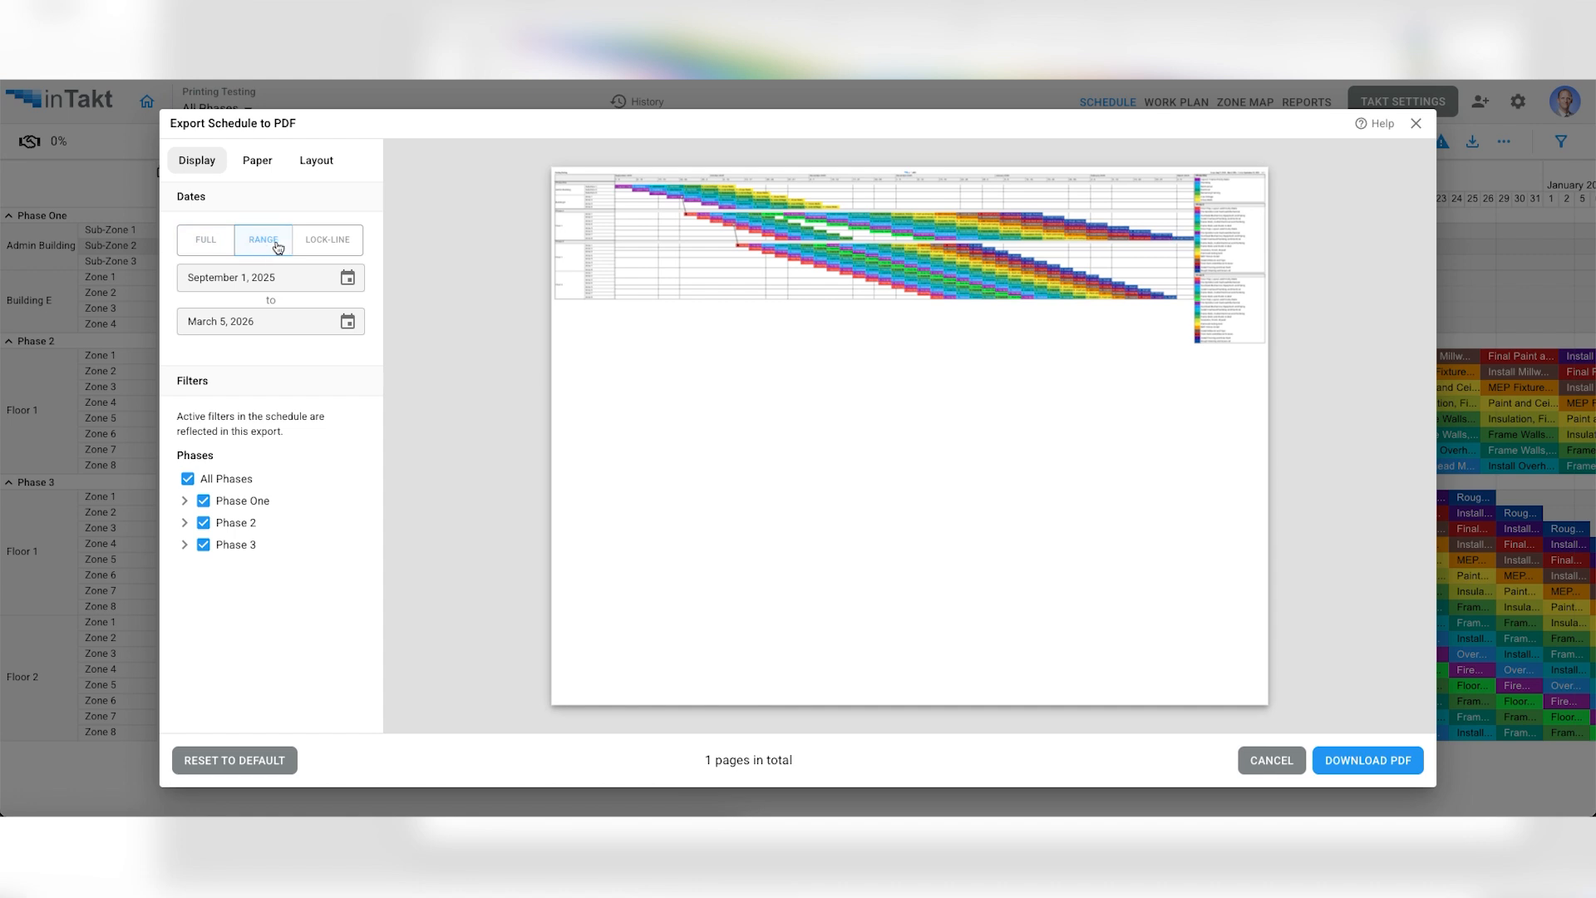
left_click(328, 241)
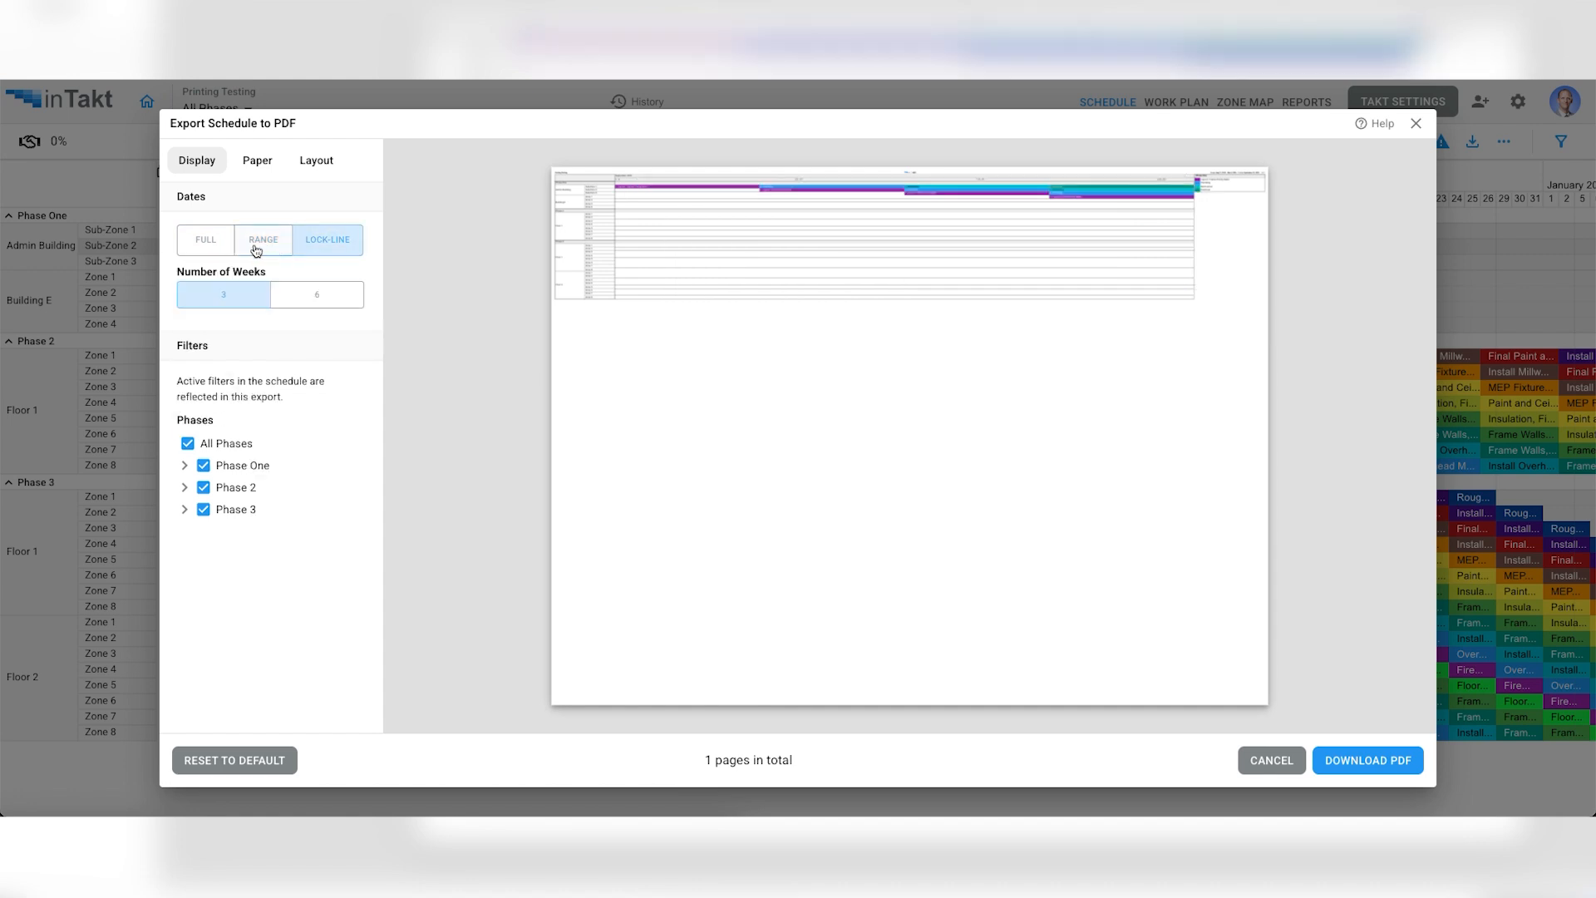
left_click(310, 304)
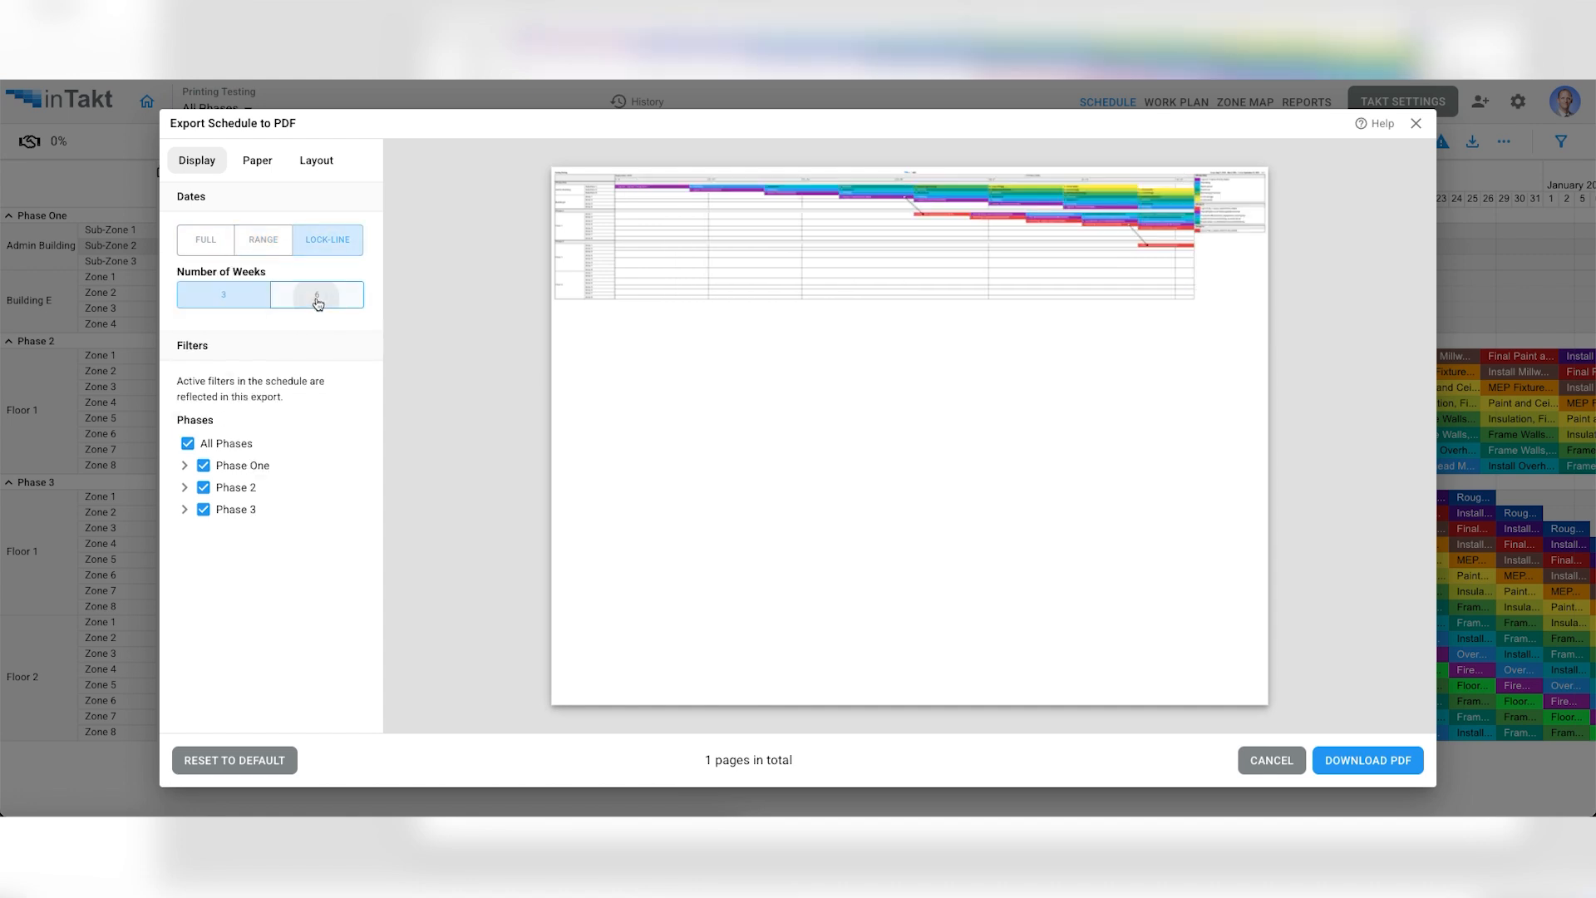
left_click(220, 301)
left_click(211, 241)
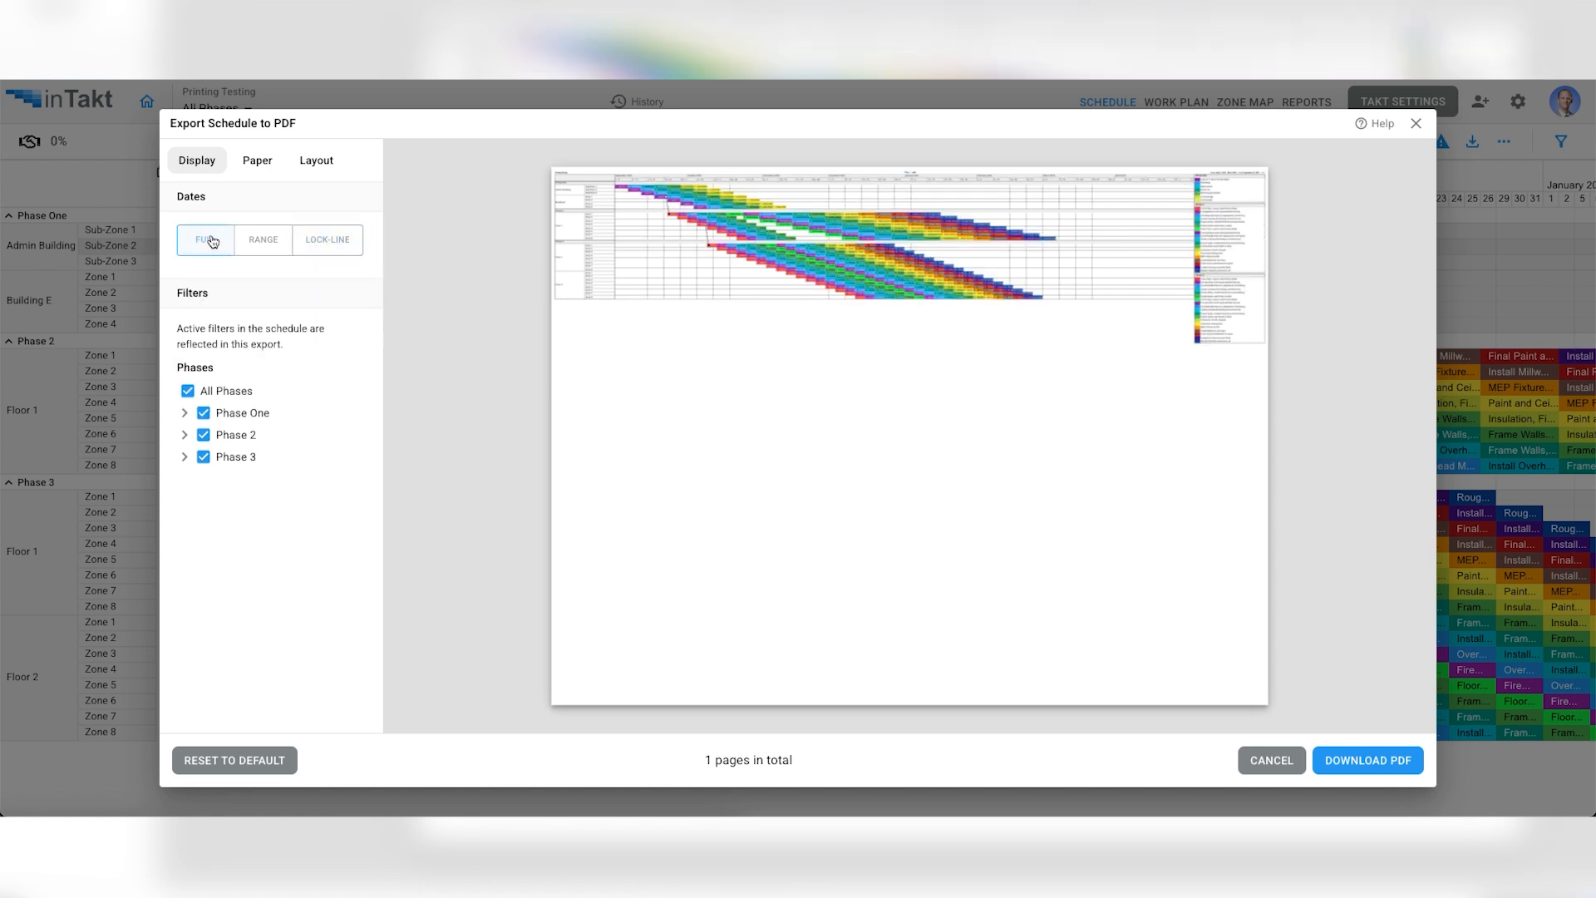
- Preview the ArchD (36" x 24") paper size and set the export's paper size to Tabloid (17" x 11")
left_click(255, 162)
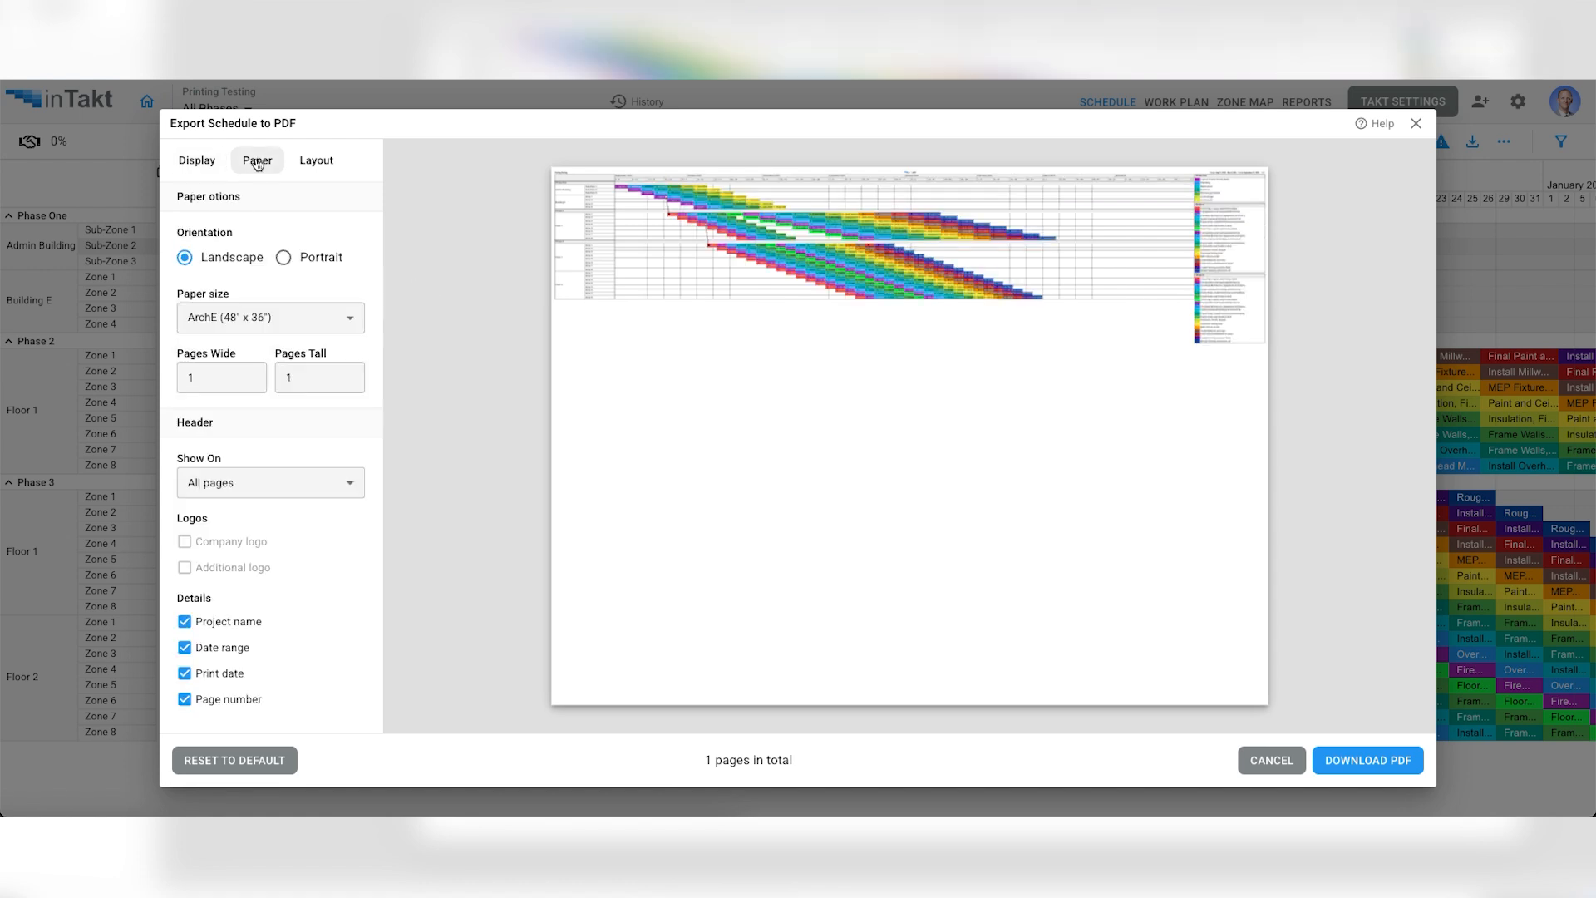
left_click(295, 320)
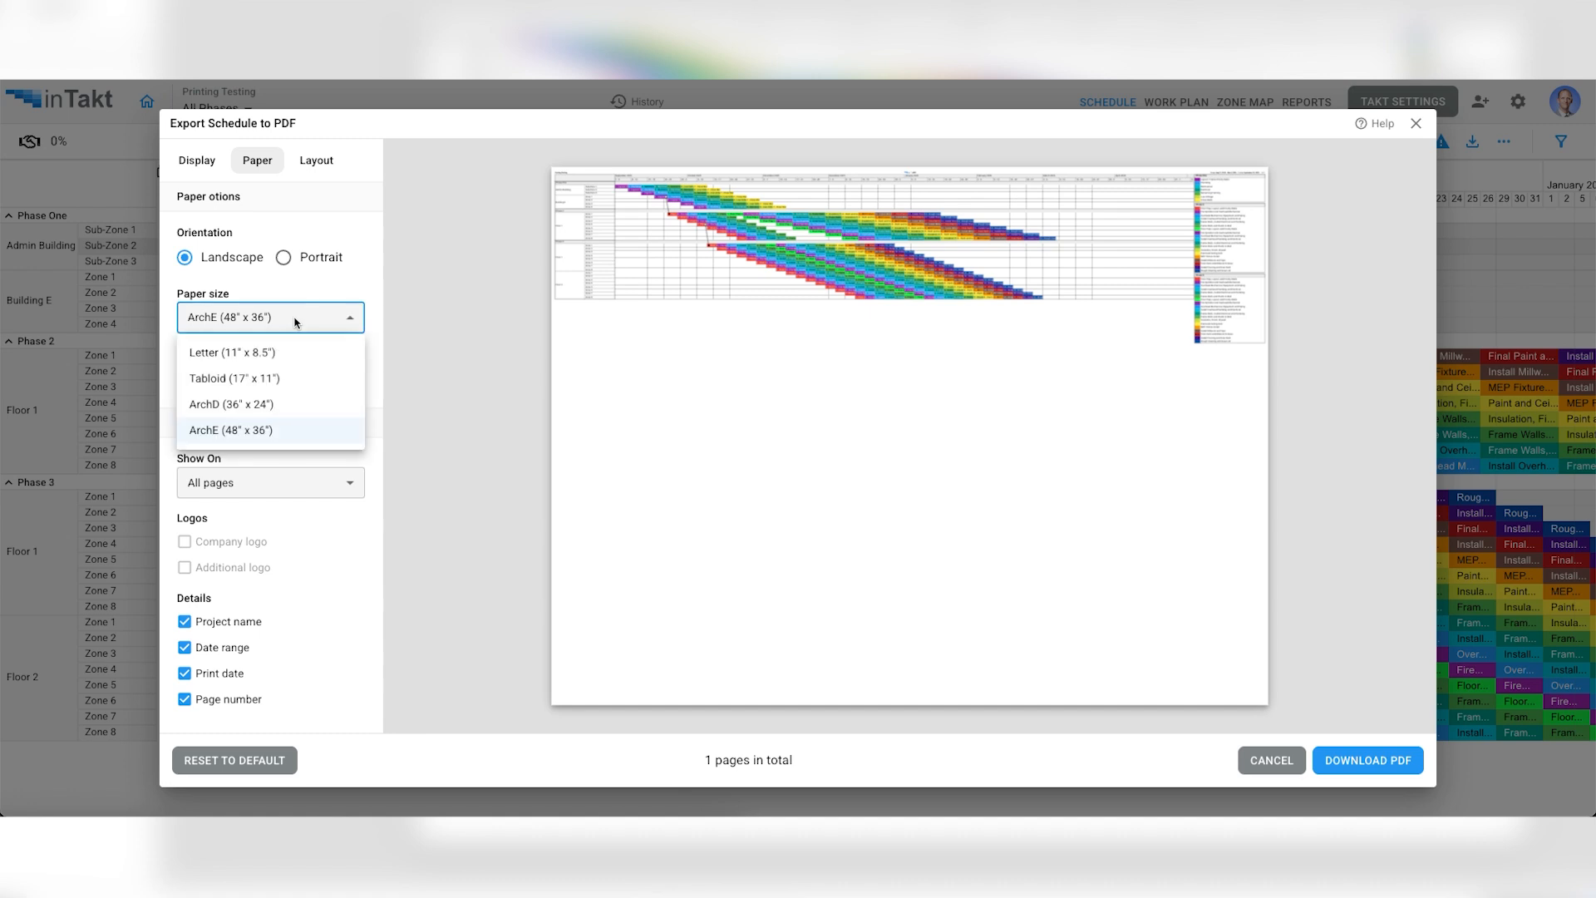
left_click(279, 411)
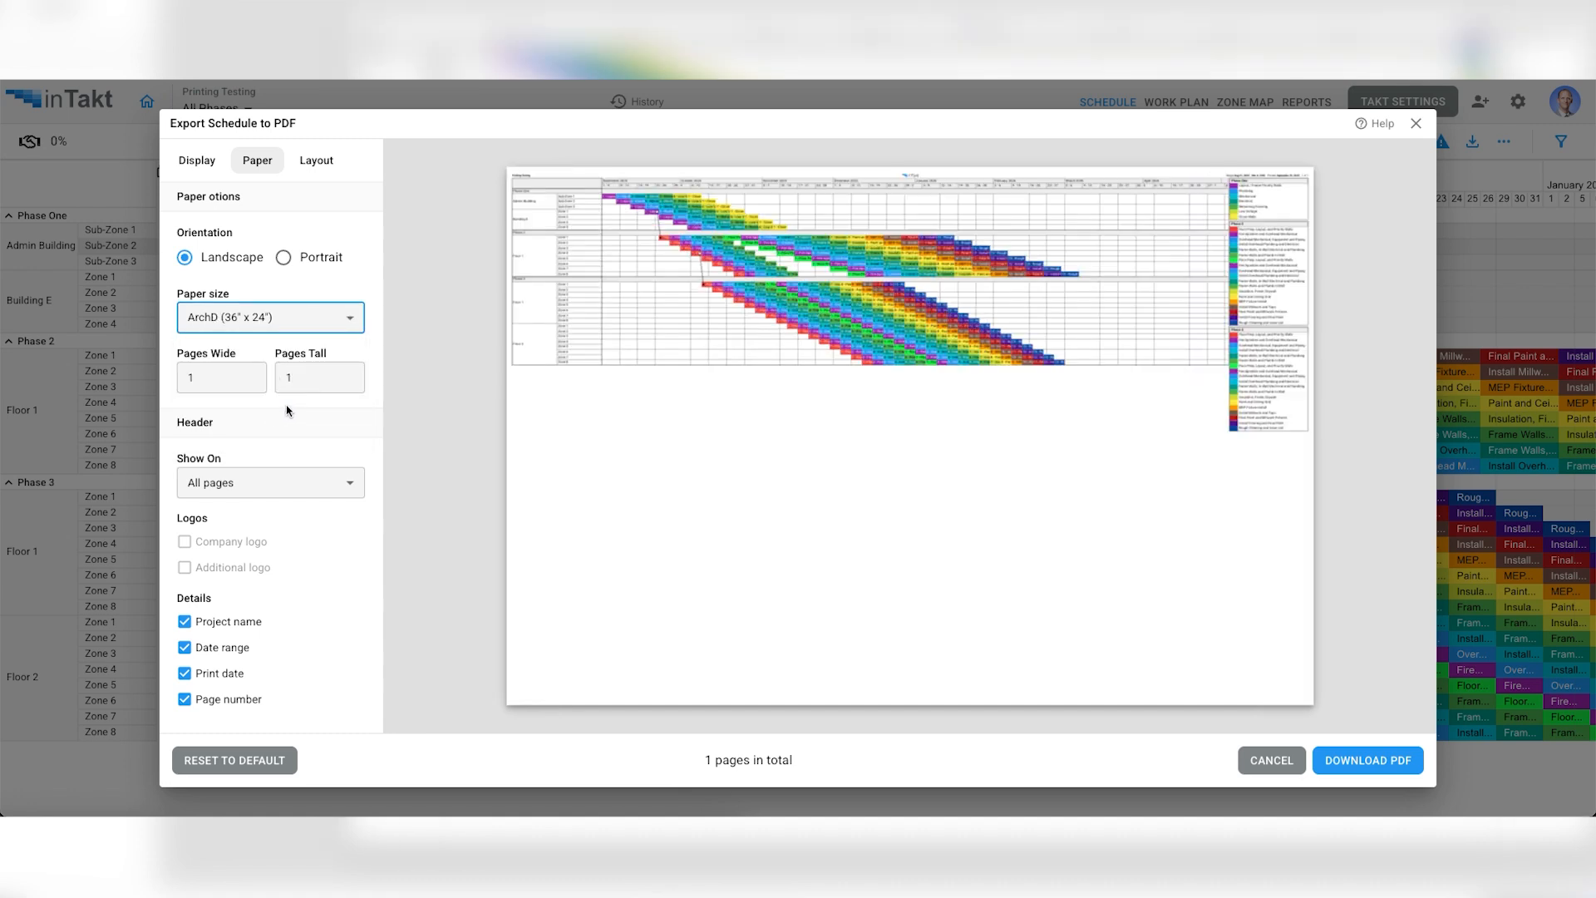
left_click(285, 322)
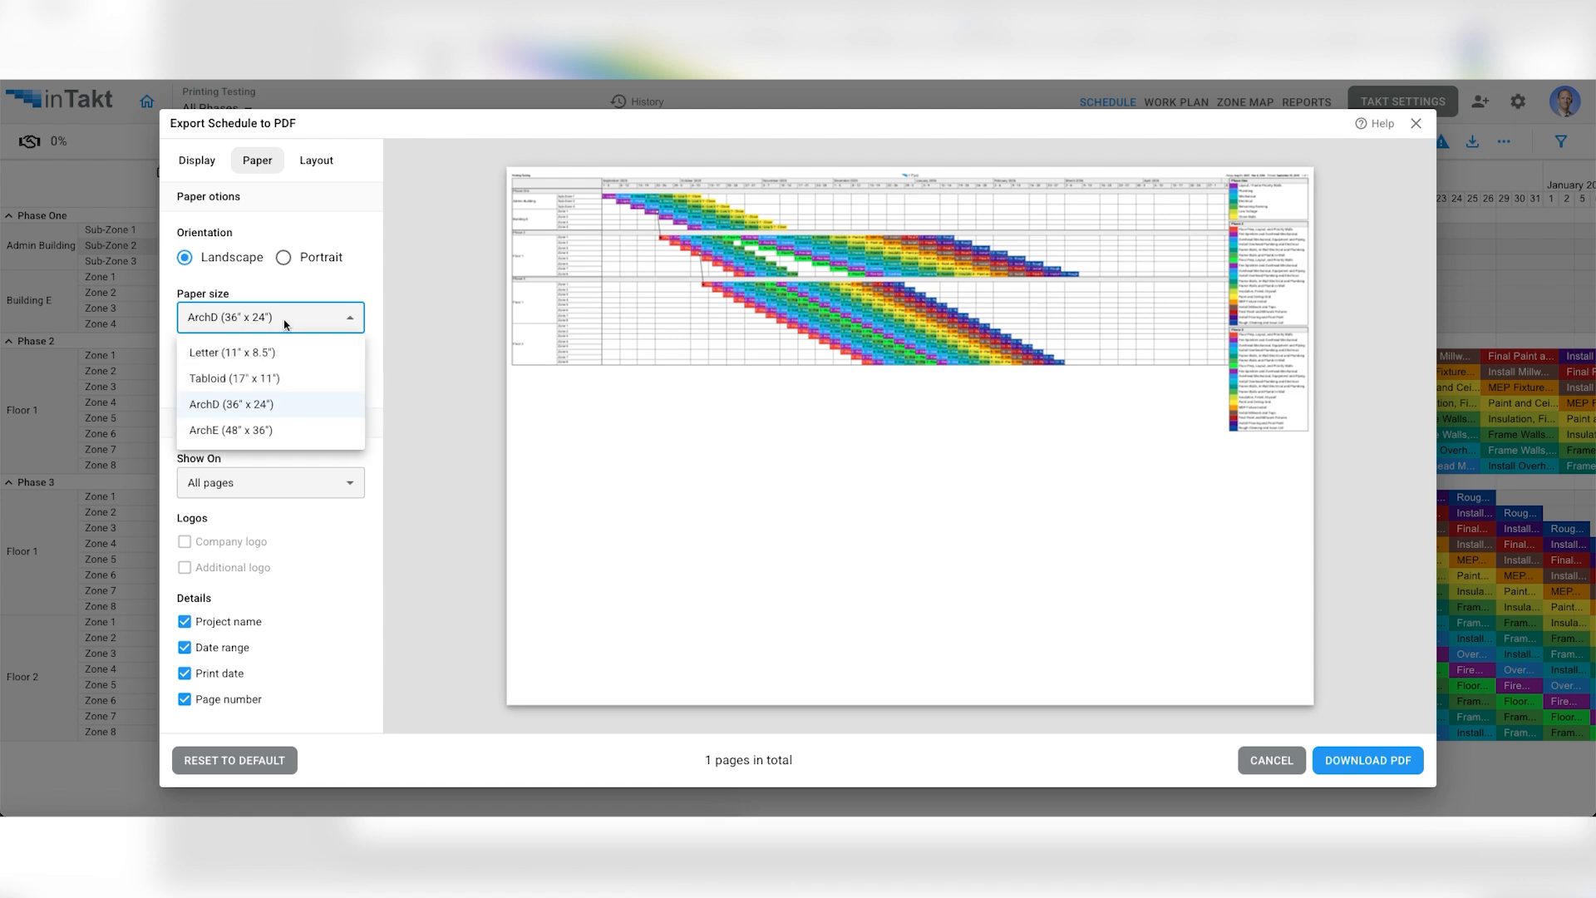
left_click(268, 380)
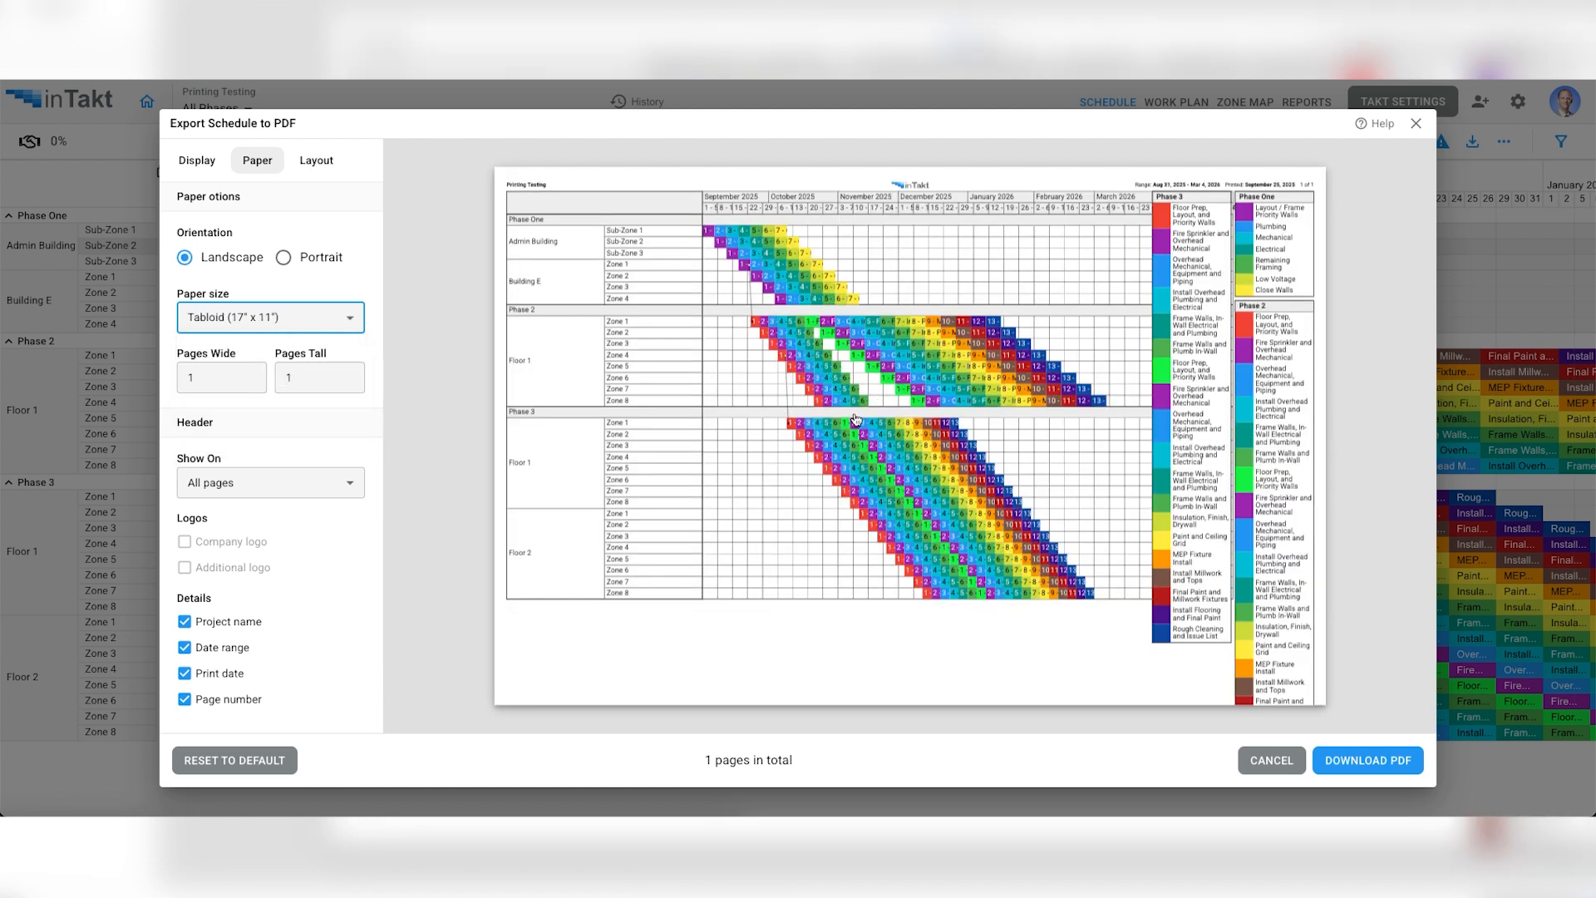
- Split the export into 2 pages wide by 2 pages tall, and increase the pages tall to 5
left_click_drag(211, 379, 184, 379)
type("2")
double_click(318, 376)
type("2")
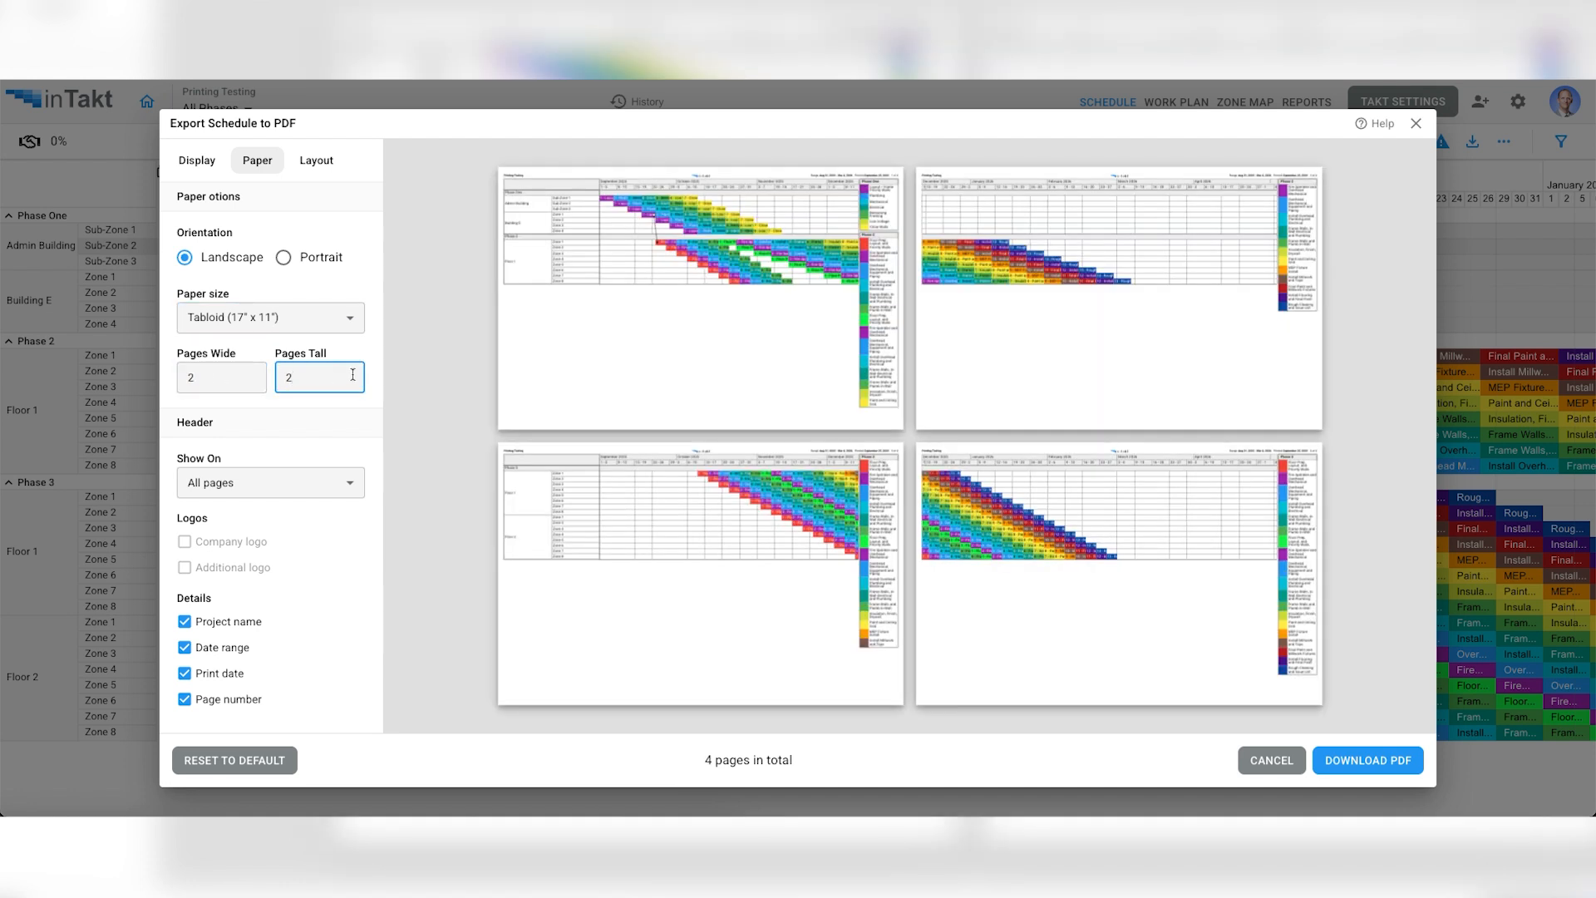
key("BackSpace")
type("5")
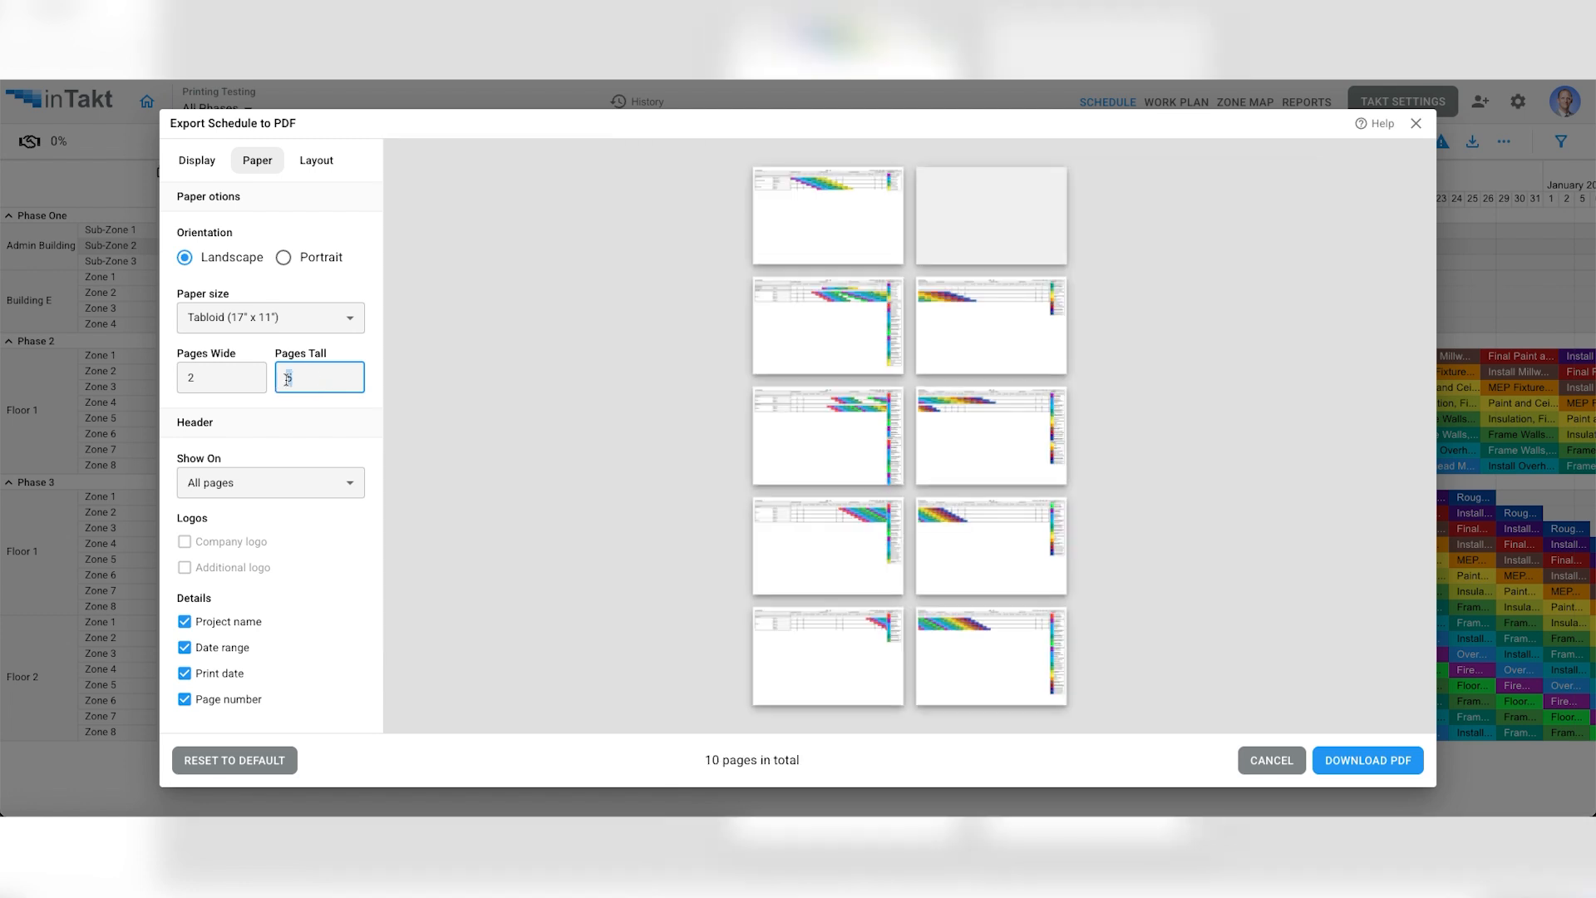
type("1")
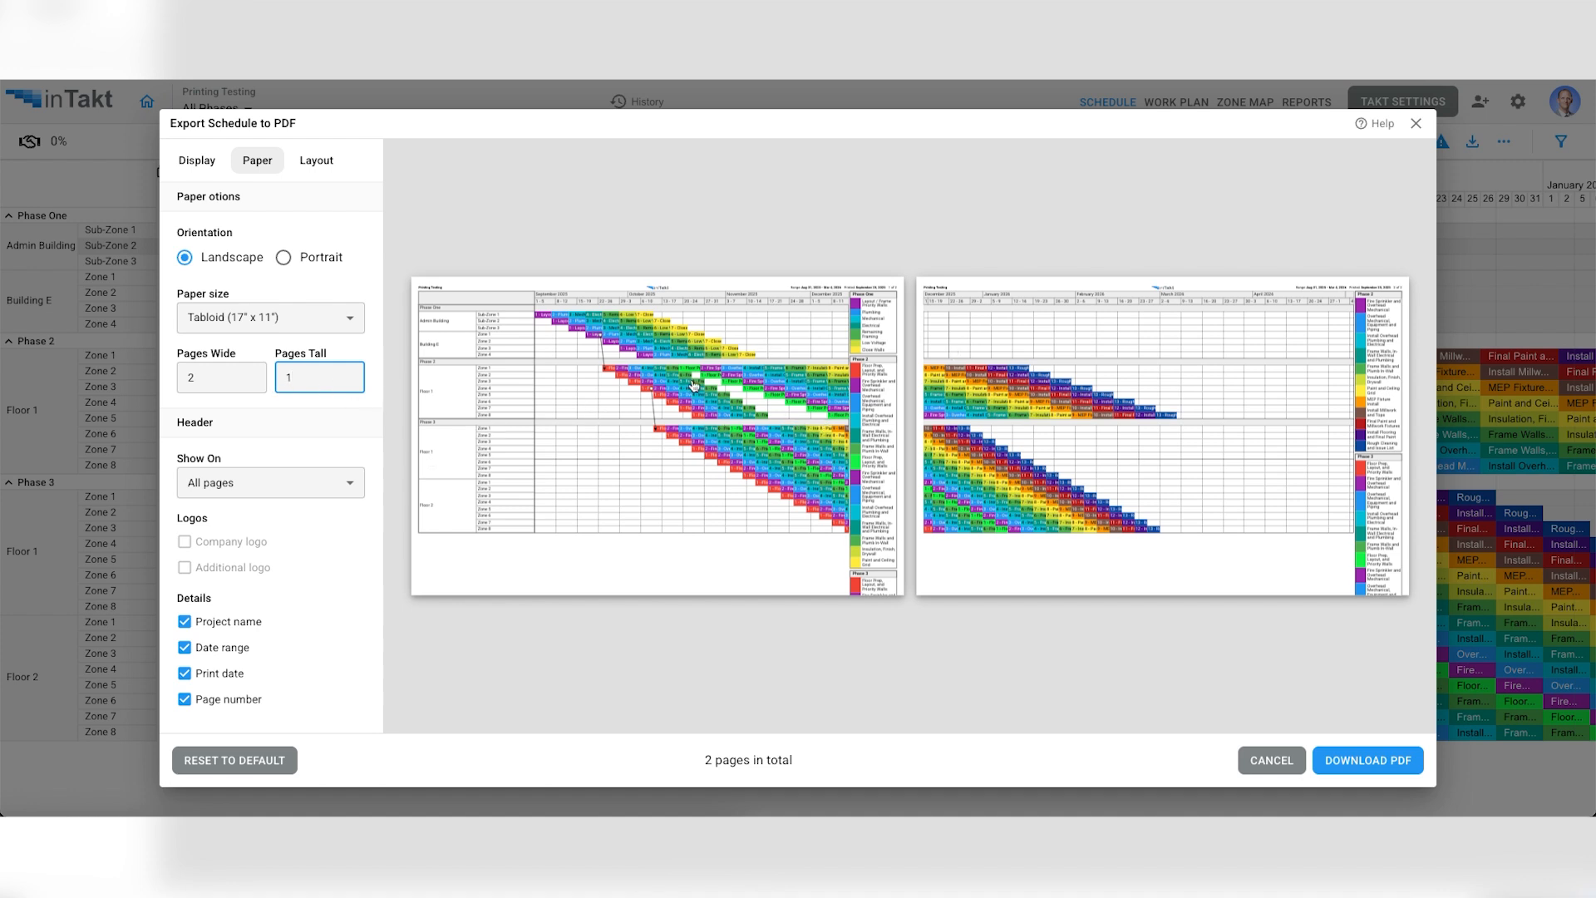
- Set the export back to 1 page tall and 1 page wide, and preview Portrait orientation before restoring Landscape
left_click_drag(202, 378, 175, 382)
type("1")
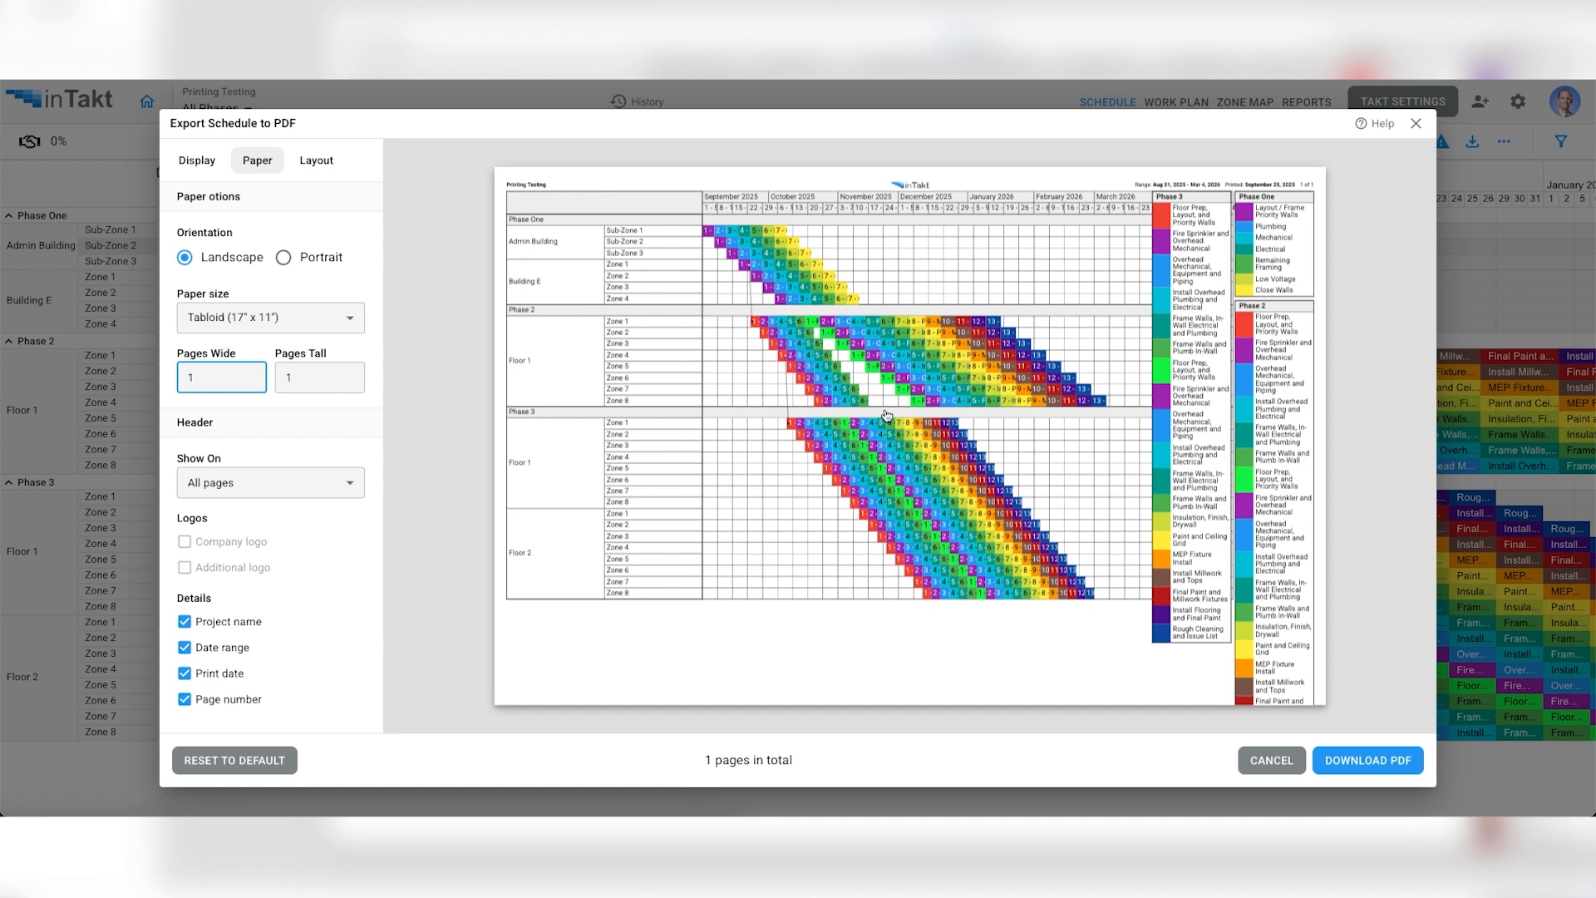
left_click(287, 258)
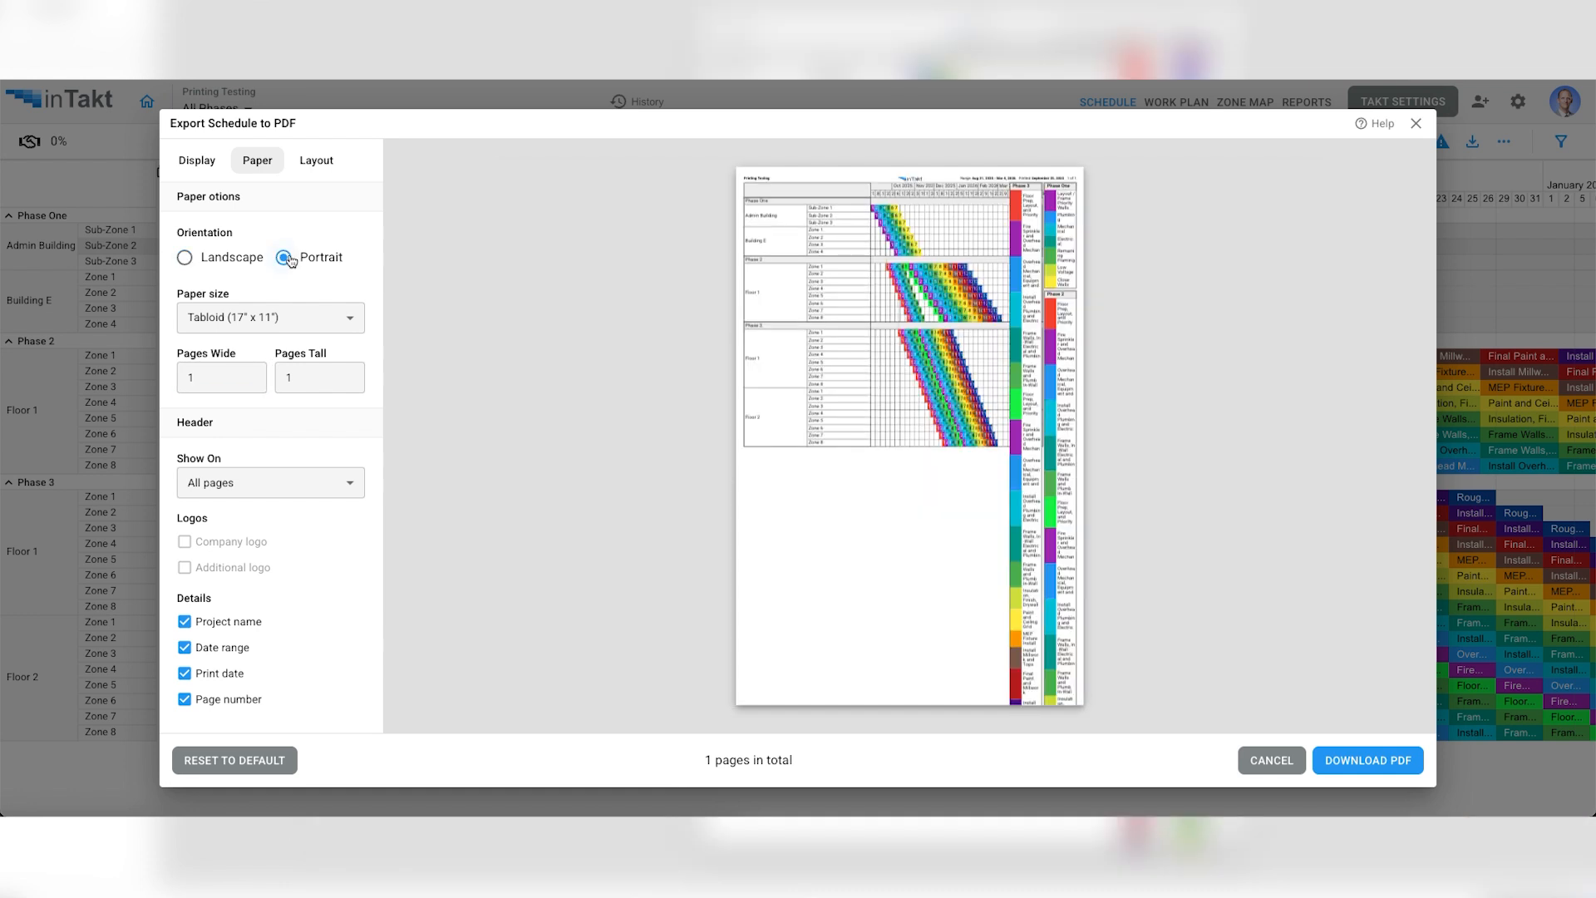
left_click(184, 258)
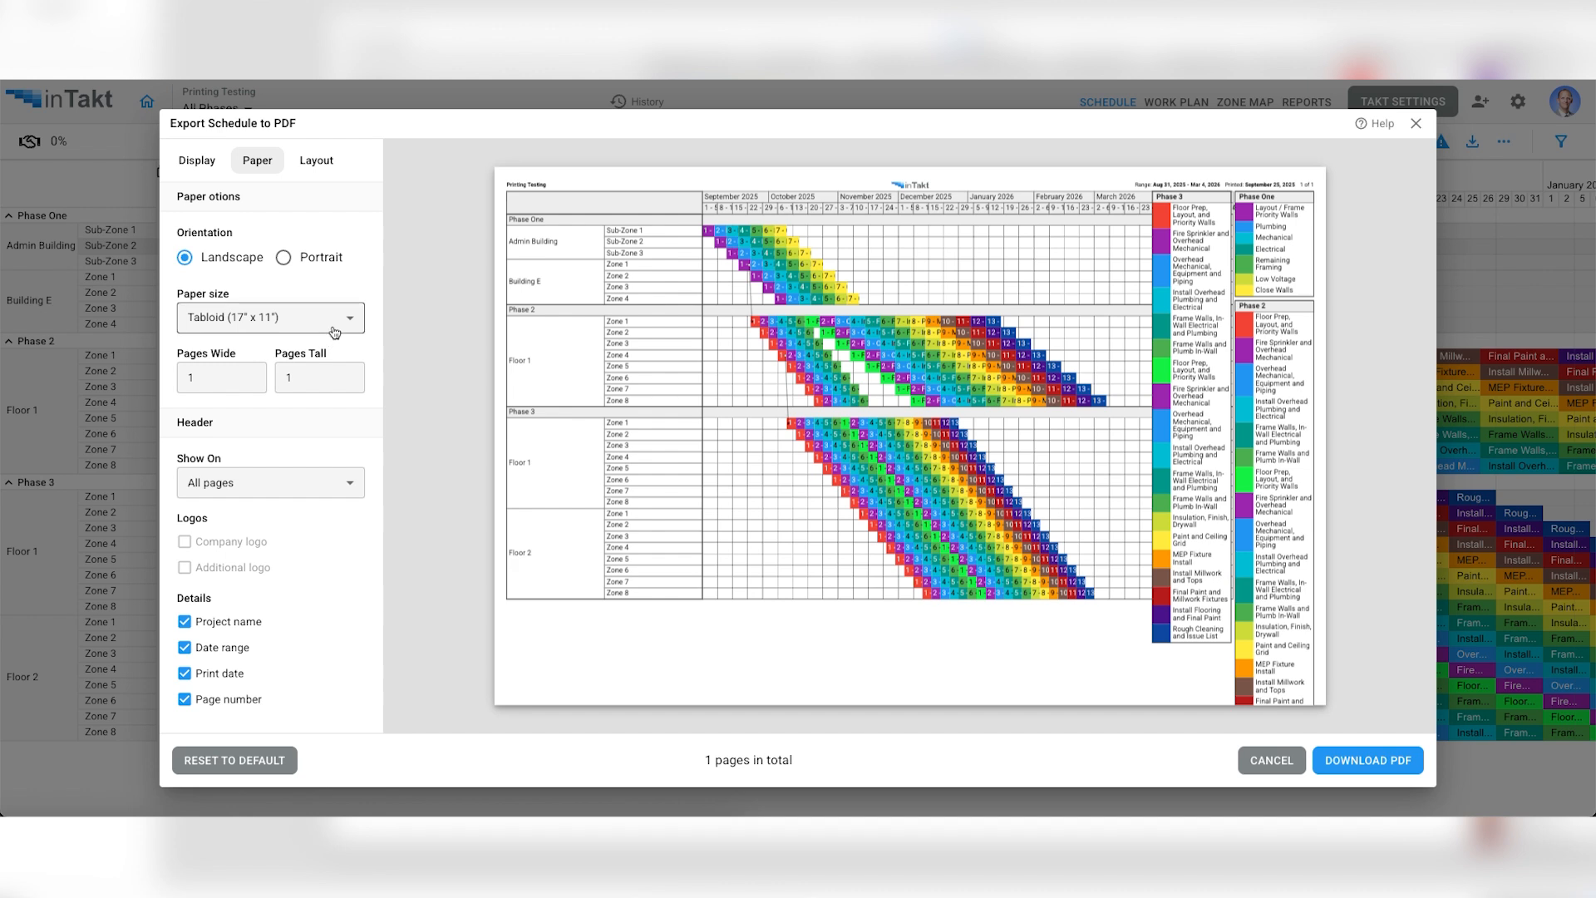
- Set the export header to show on the first page only
left_click(288, 486)
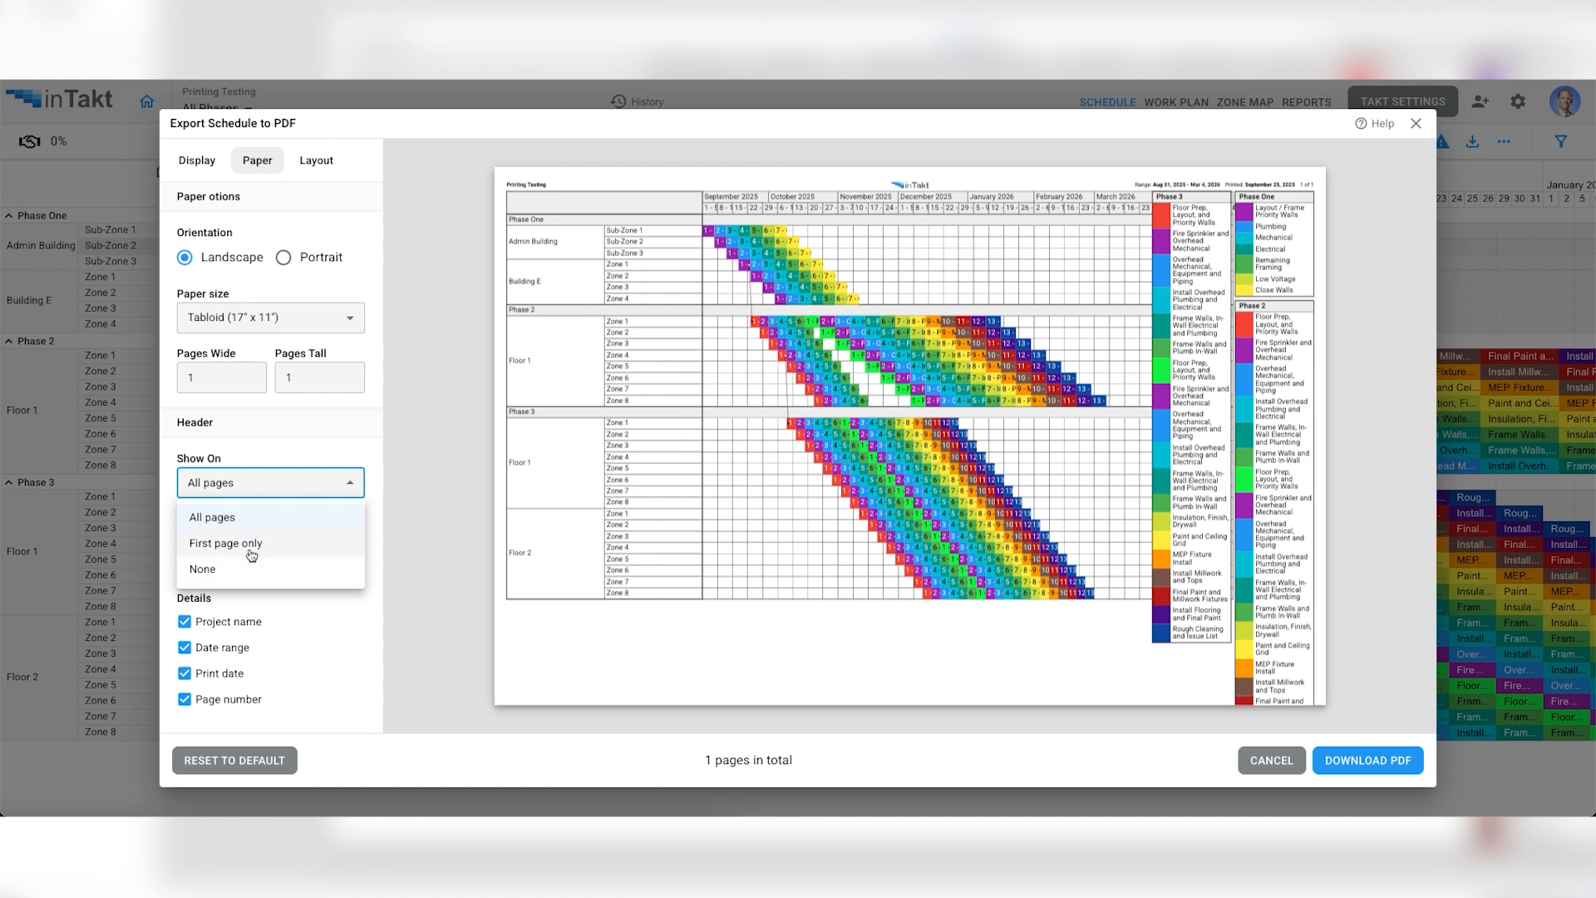
left_click(247, 521)
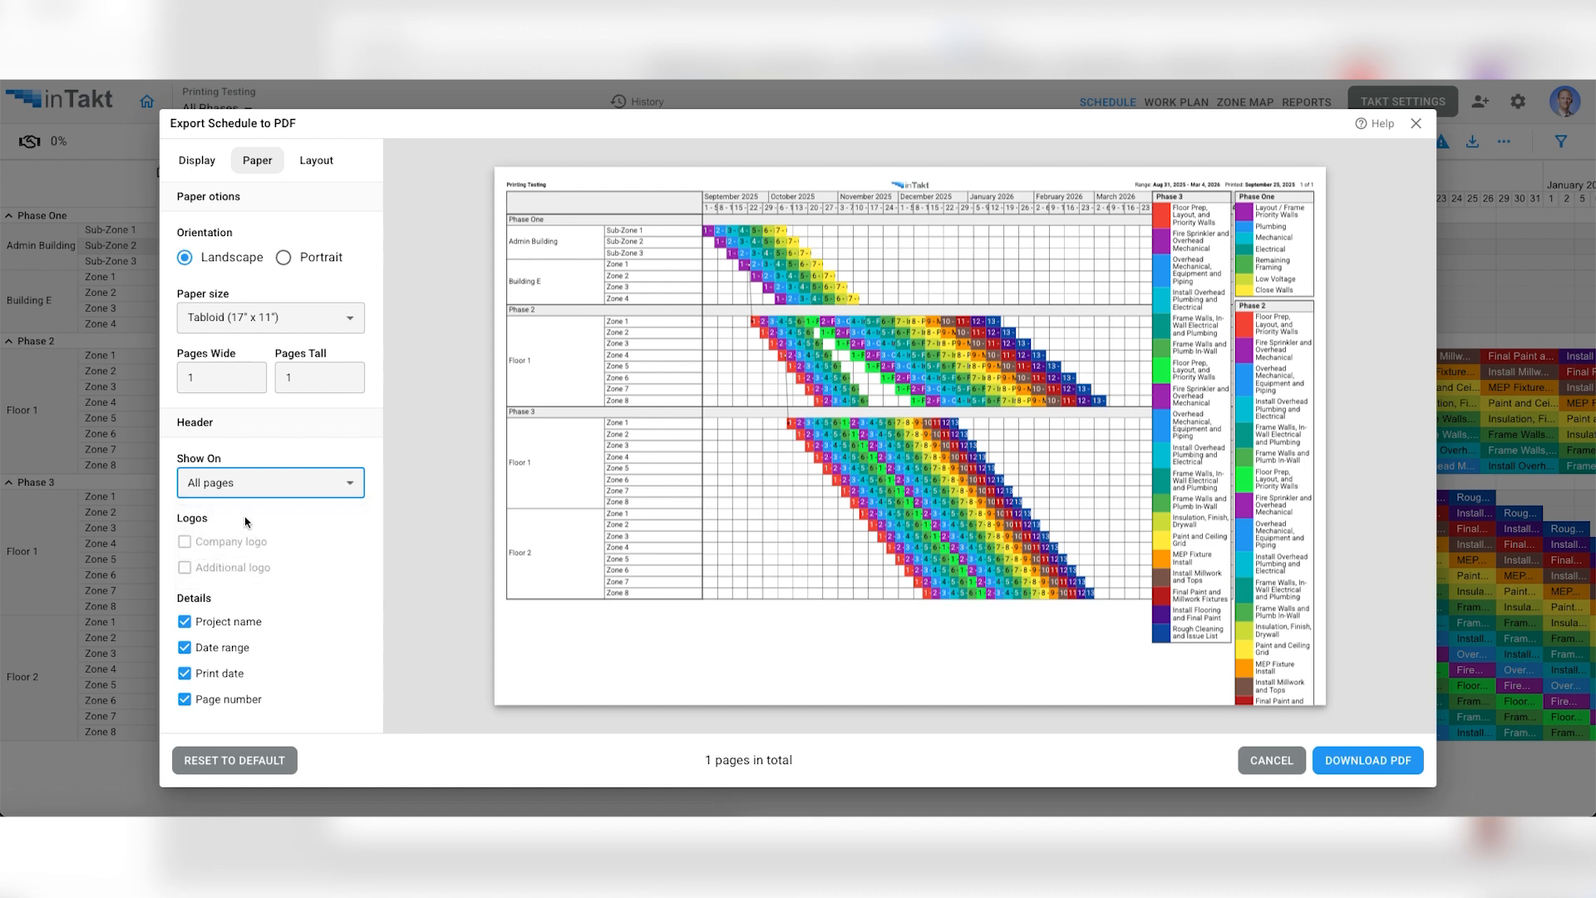
left_click(261, 494)
left_click(246, 545)
- Set the export's layout template to Overlapping legend
left_click(316, 166)
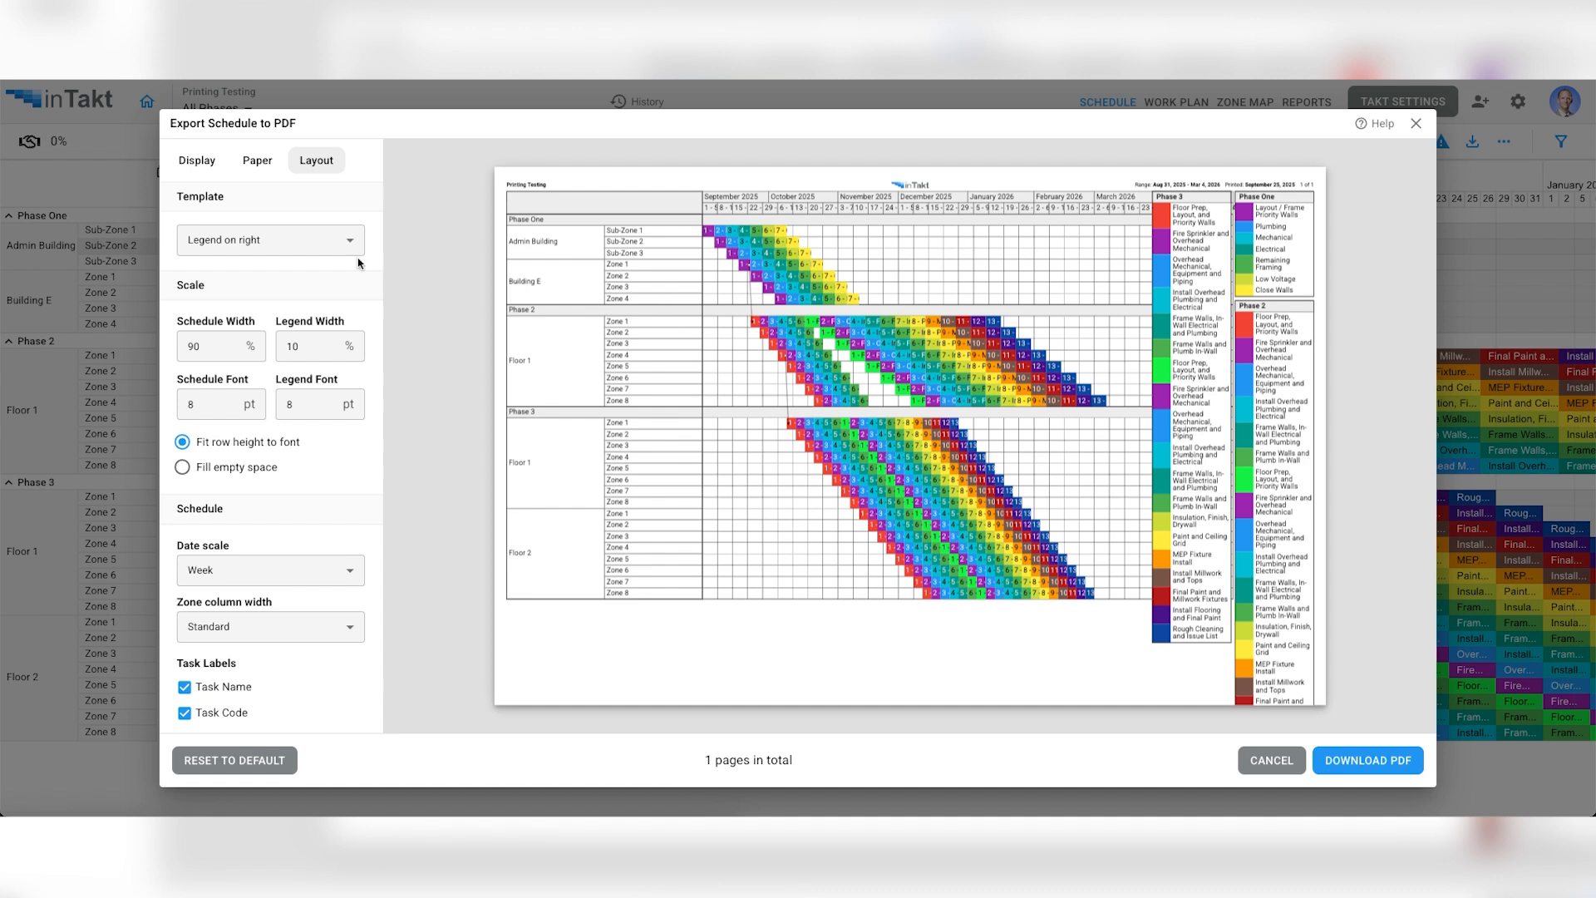
left_click(293, 245)
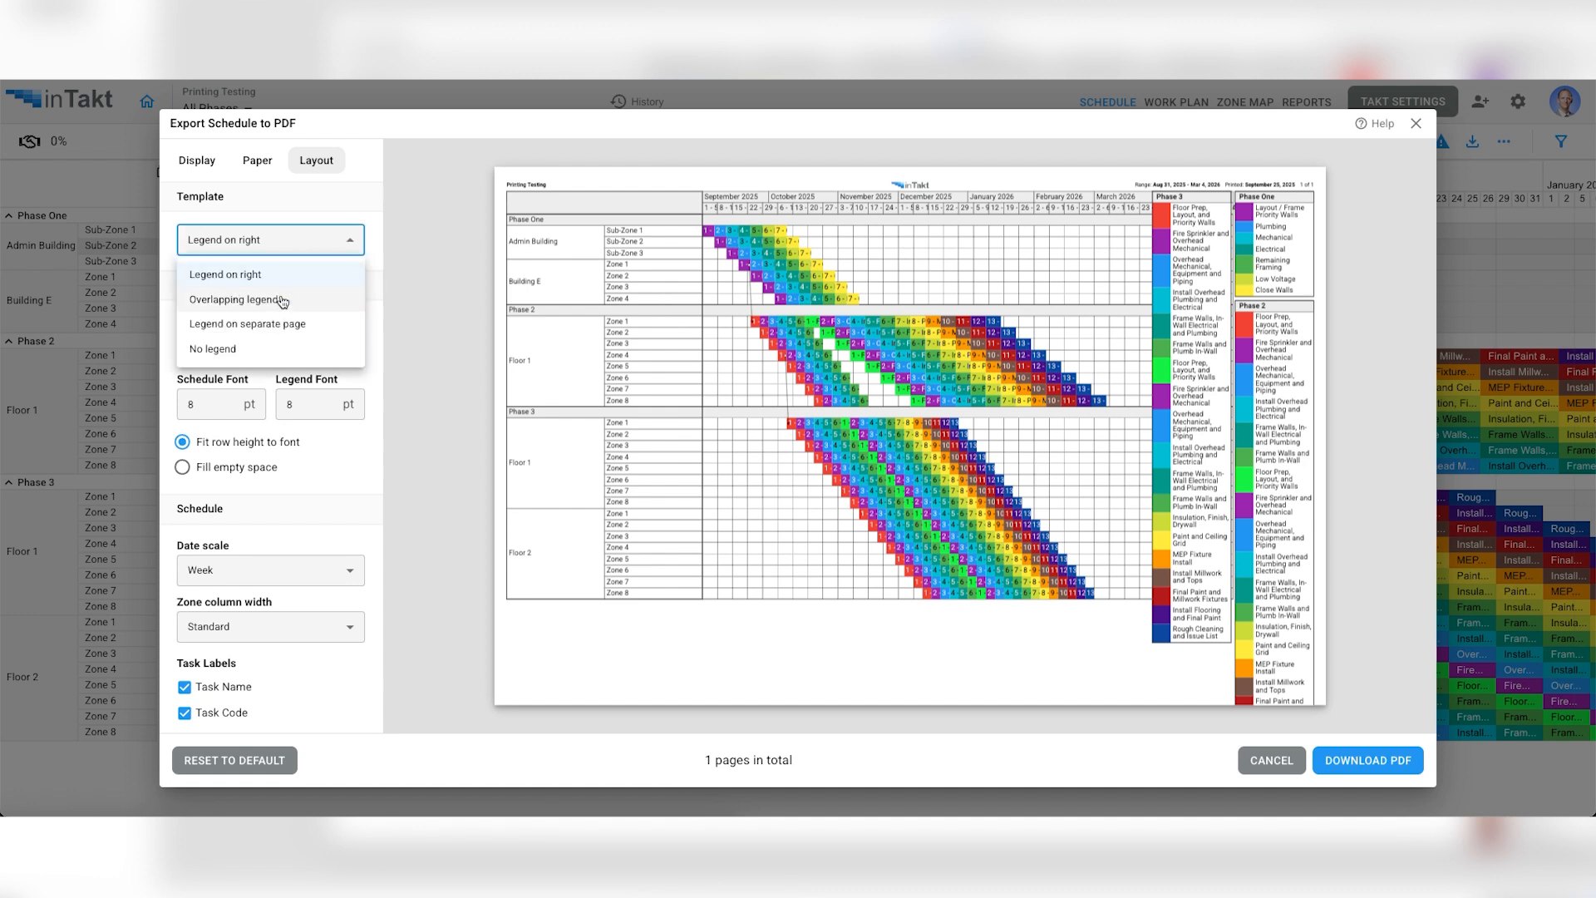
left_click(281, 301)
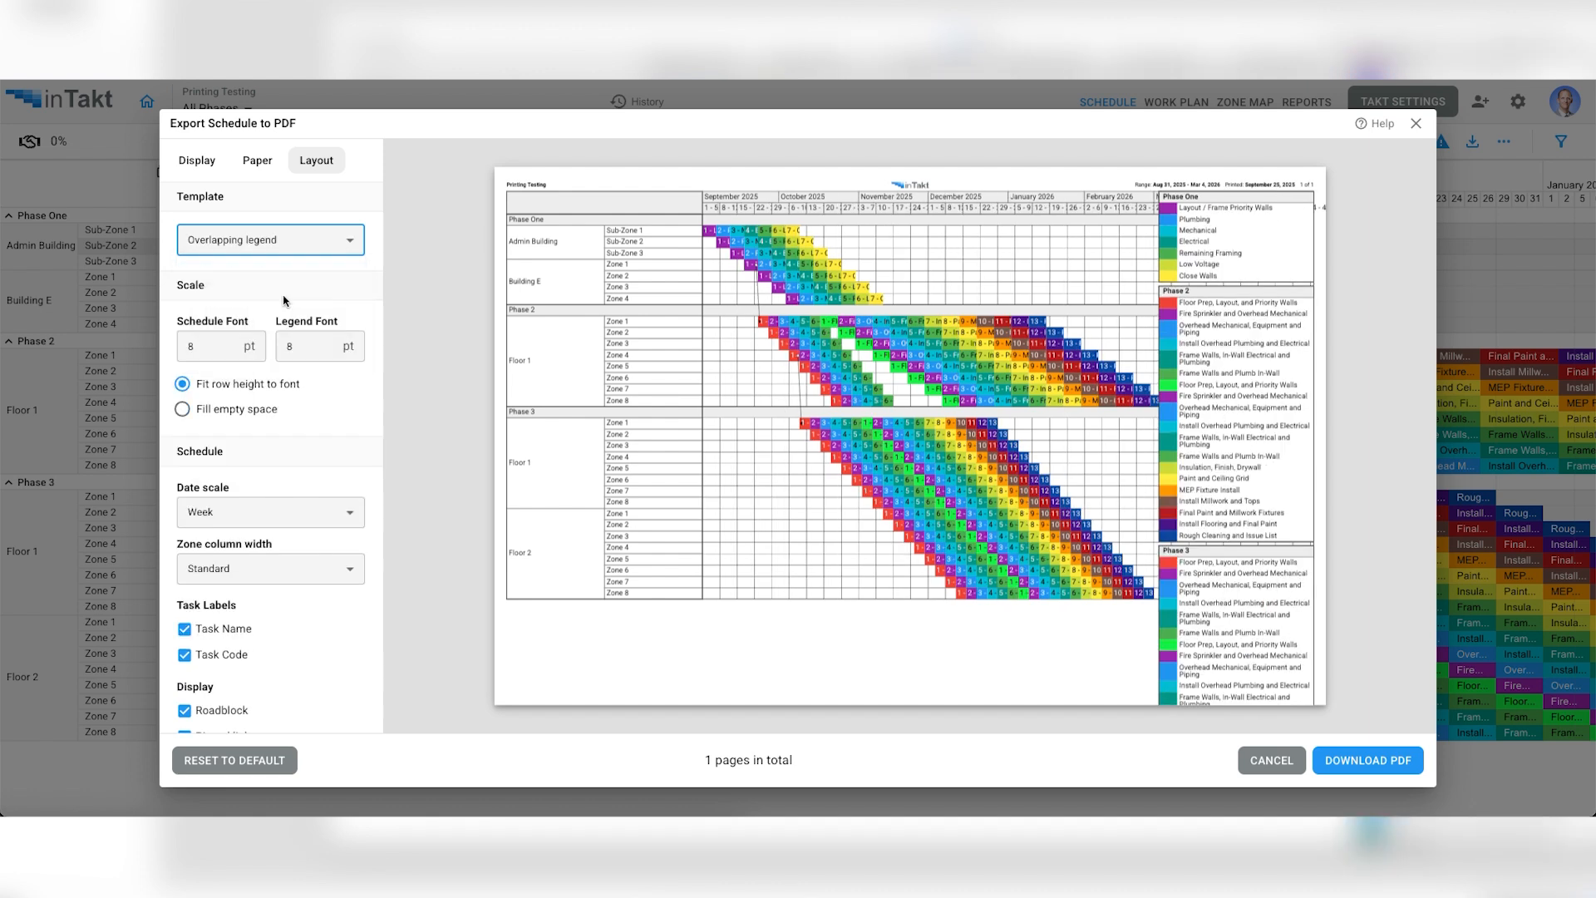
- Preview the Legend on separate page and No legend templates, and restore the Overlapping legend template
left_click(292, 247)
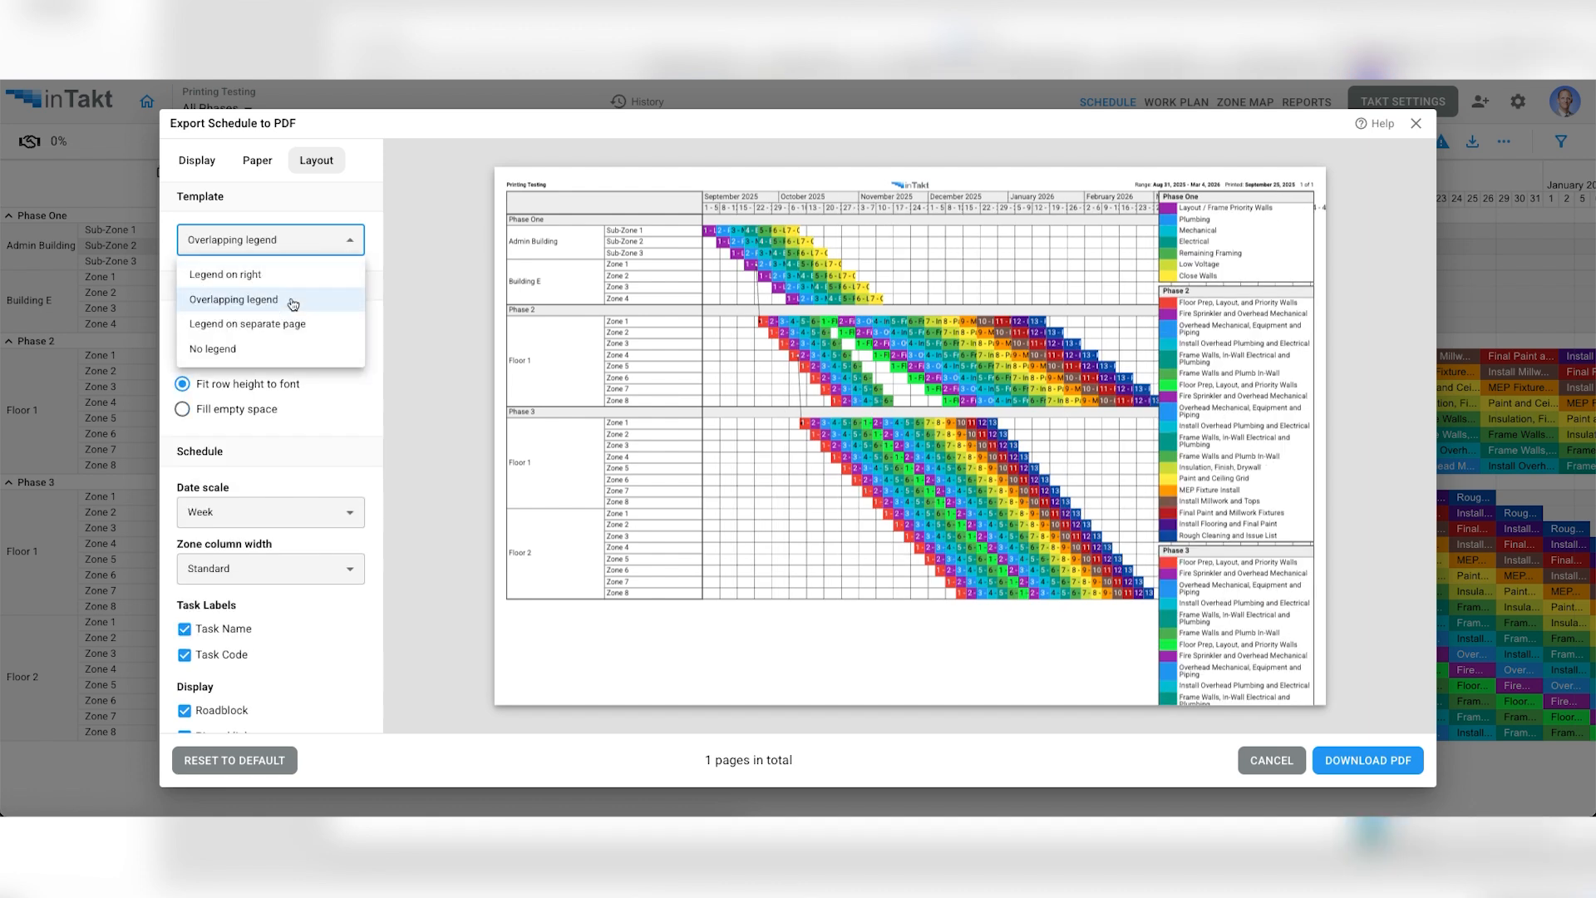
left_click(291, 326)
left_click(229, 239)
left_click(247, 344)
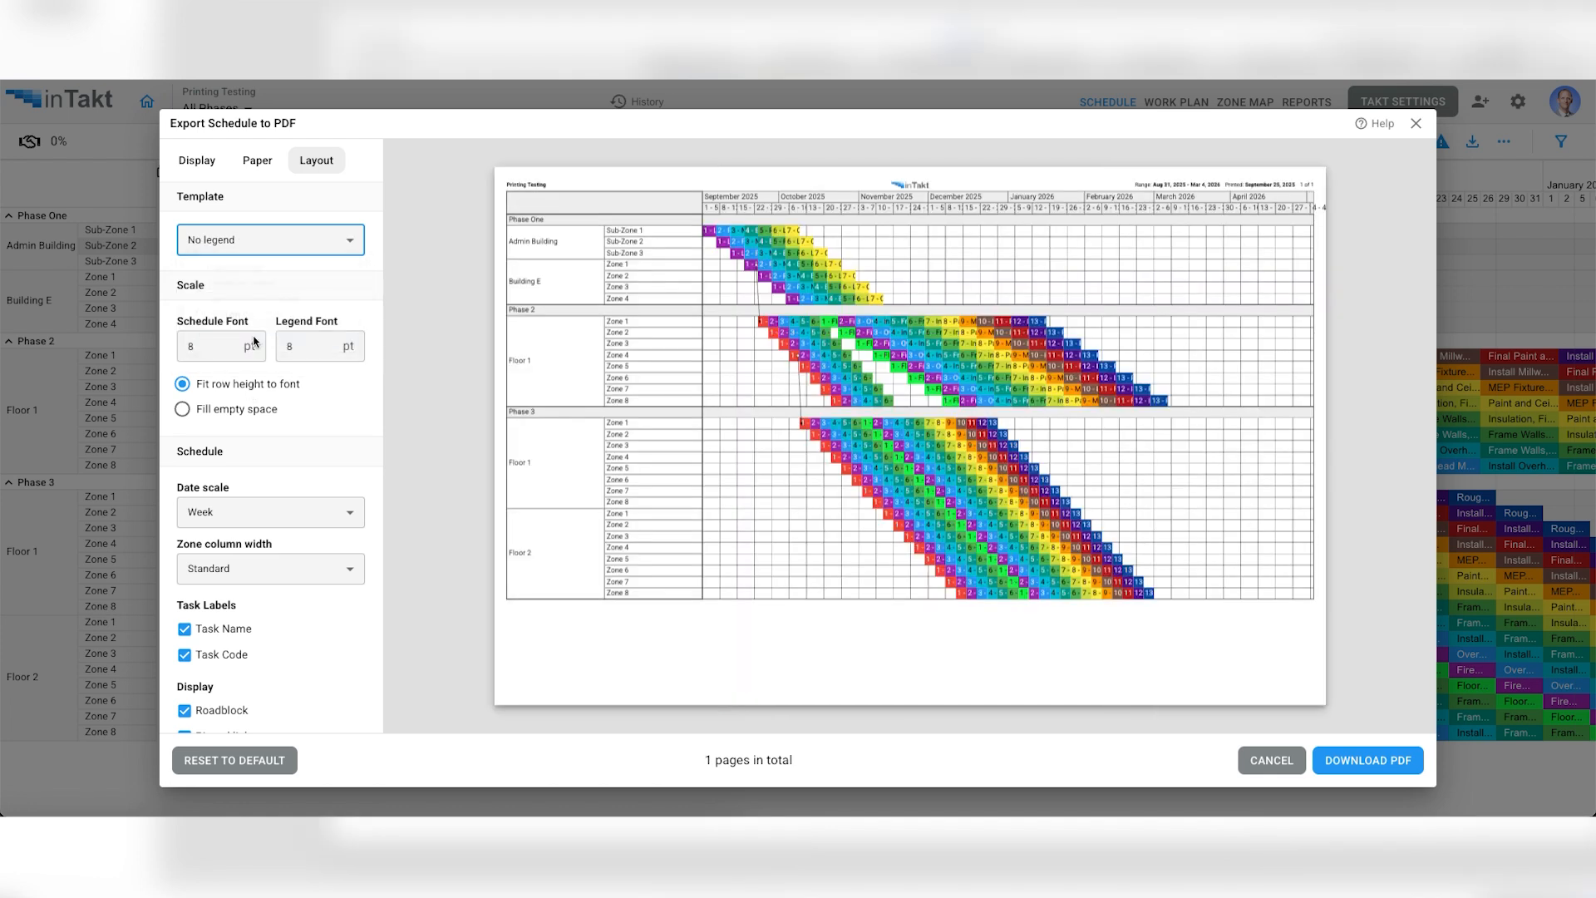
left_click(246, 241)
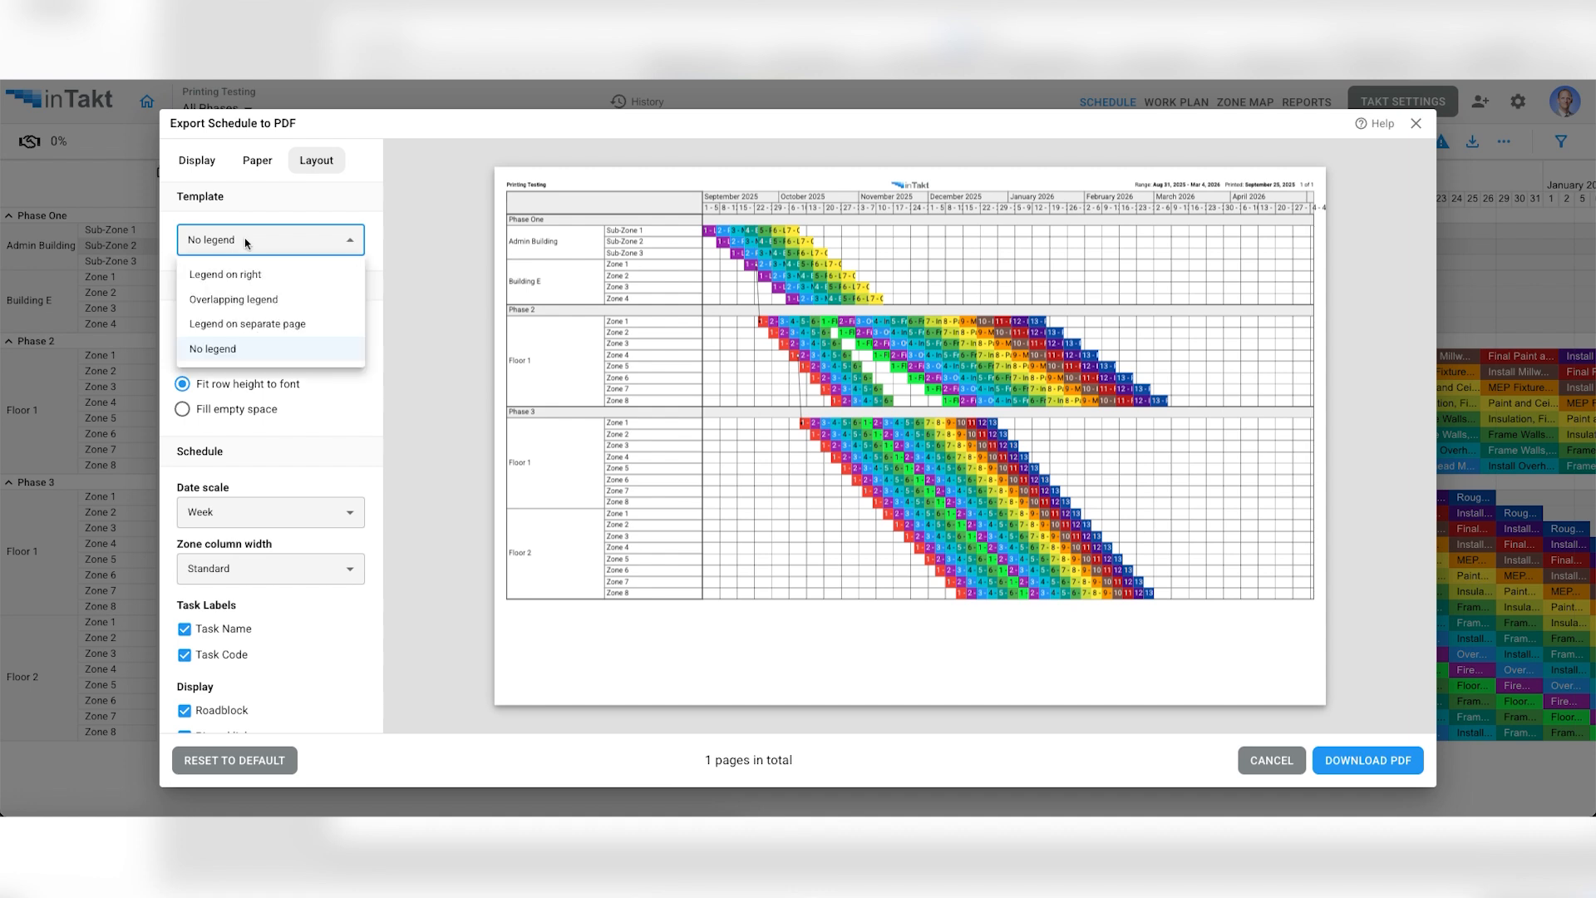
left_click(265, 301)
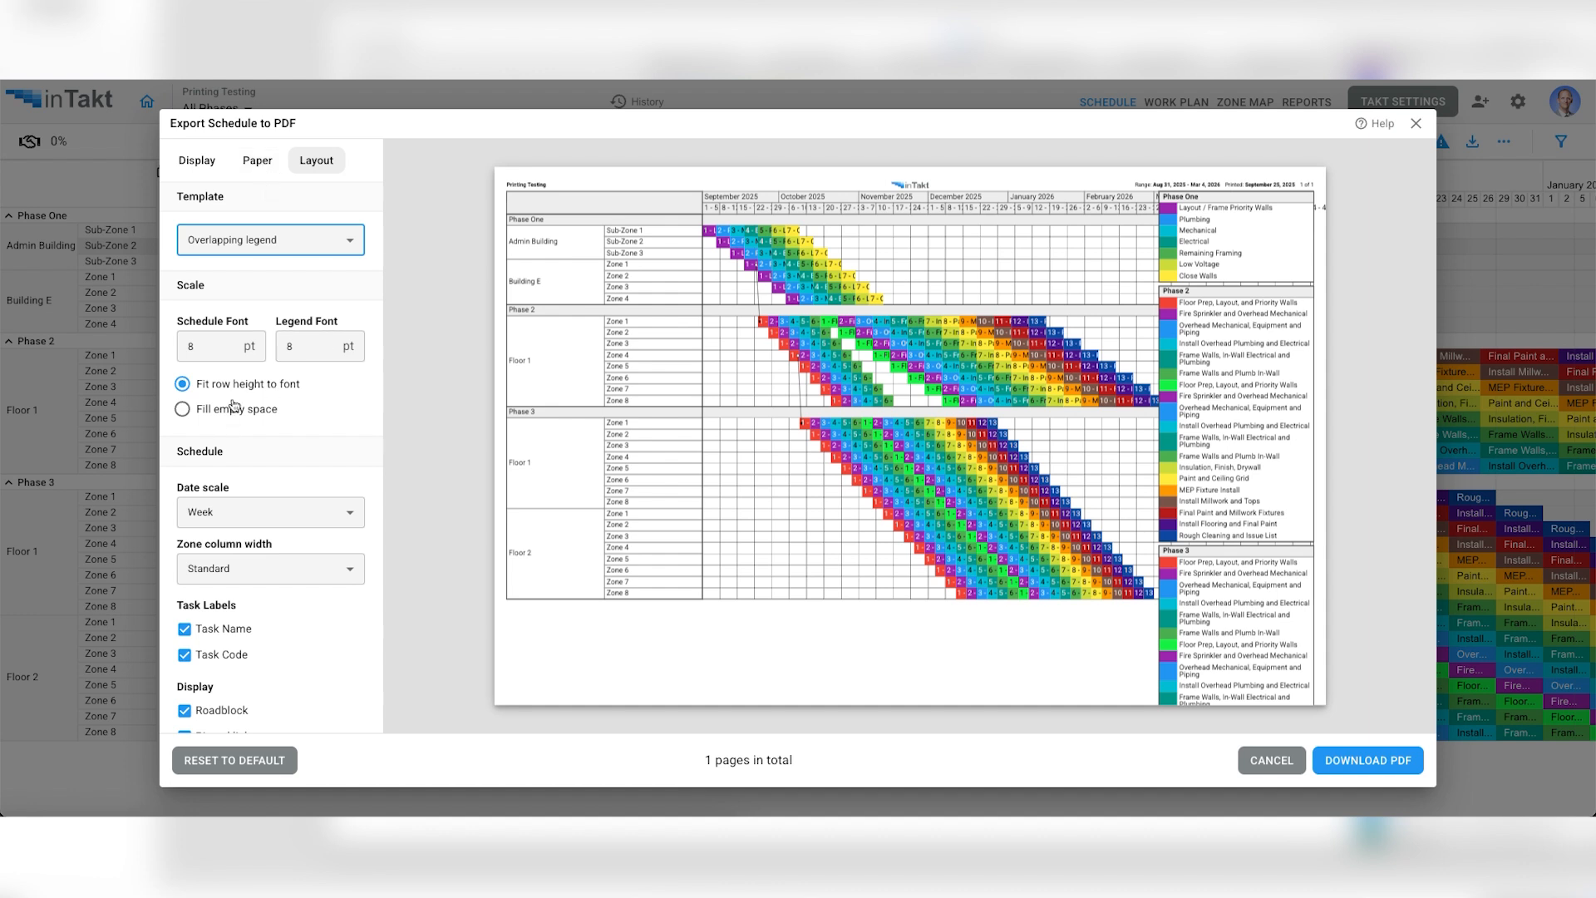
- Set the schedule font to 10 pt, and preview Fill empty space before returning to Fit row height to font
scroll(234, 406, "down", 1)
left_click(205, 317)
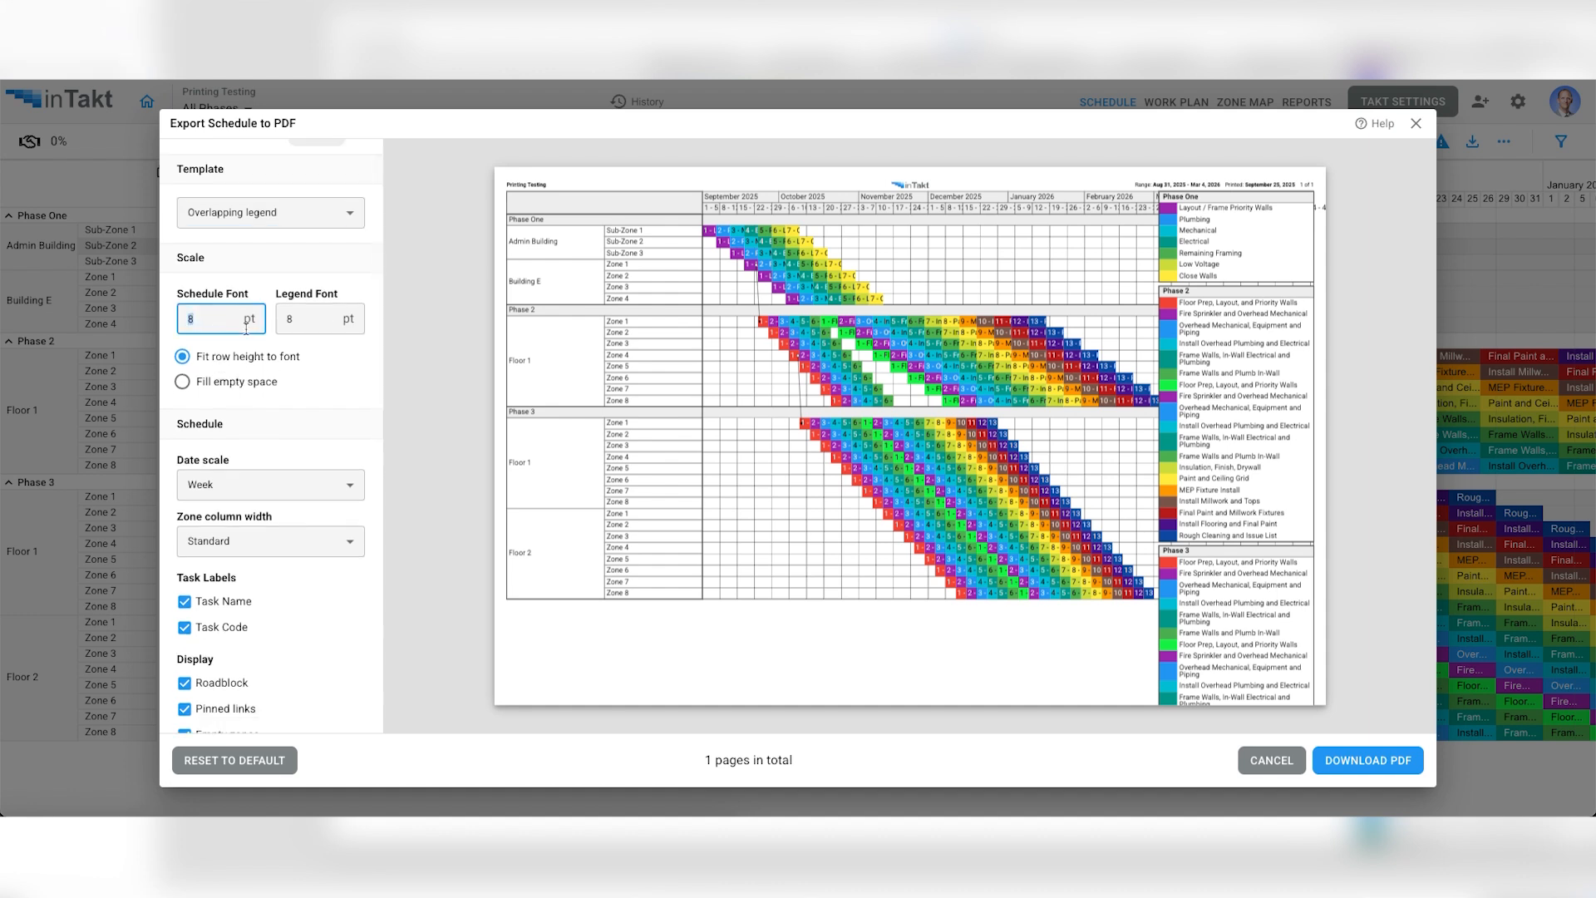
type("10")
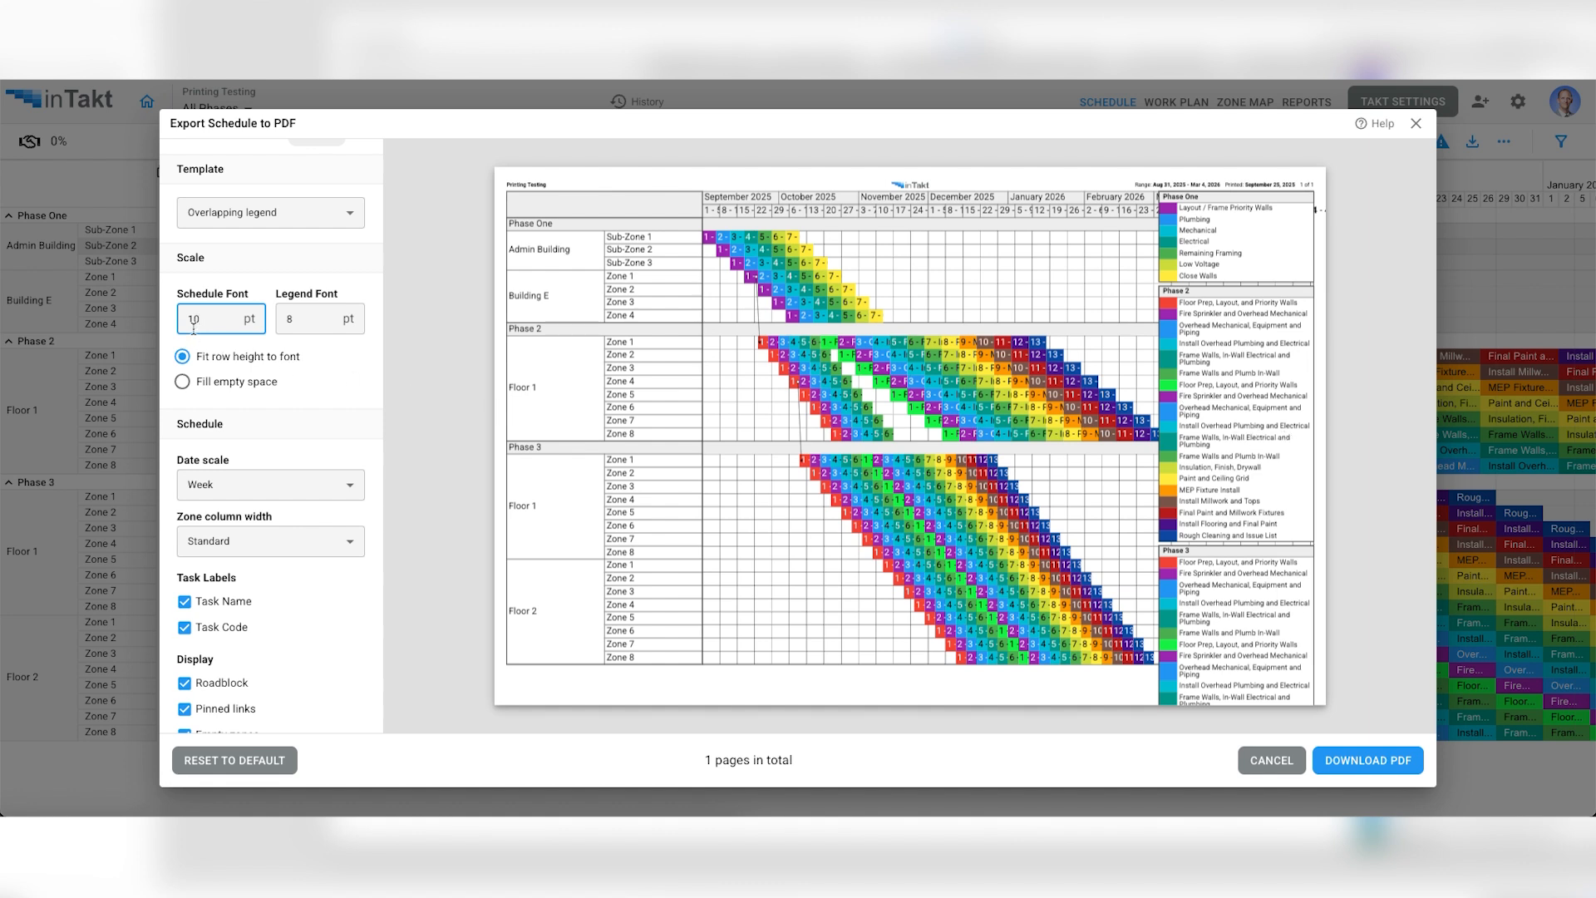
left_click(182, 384)
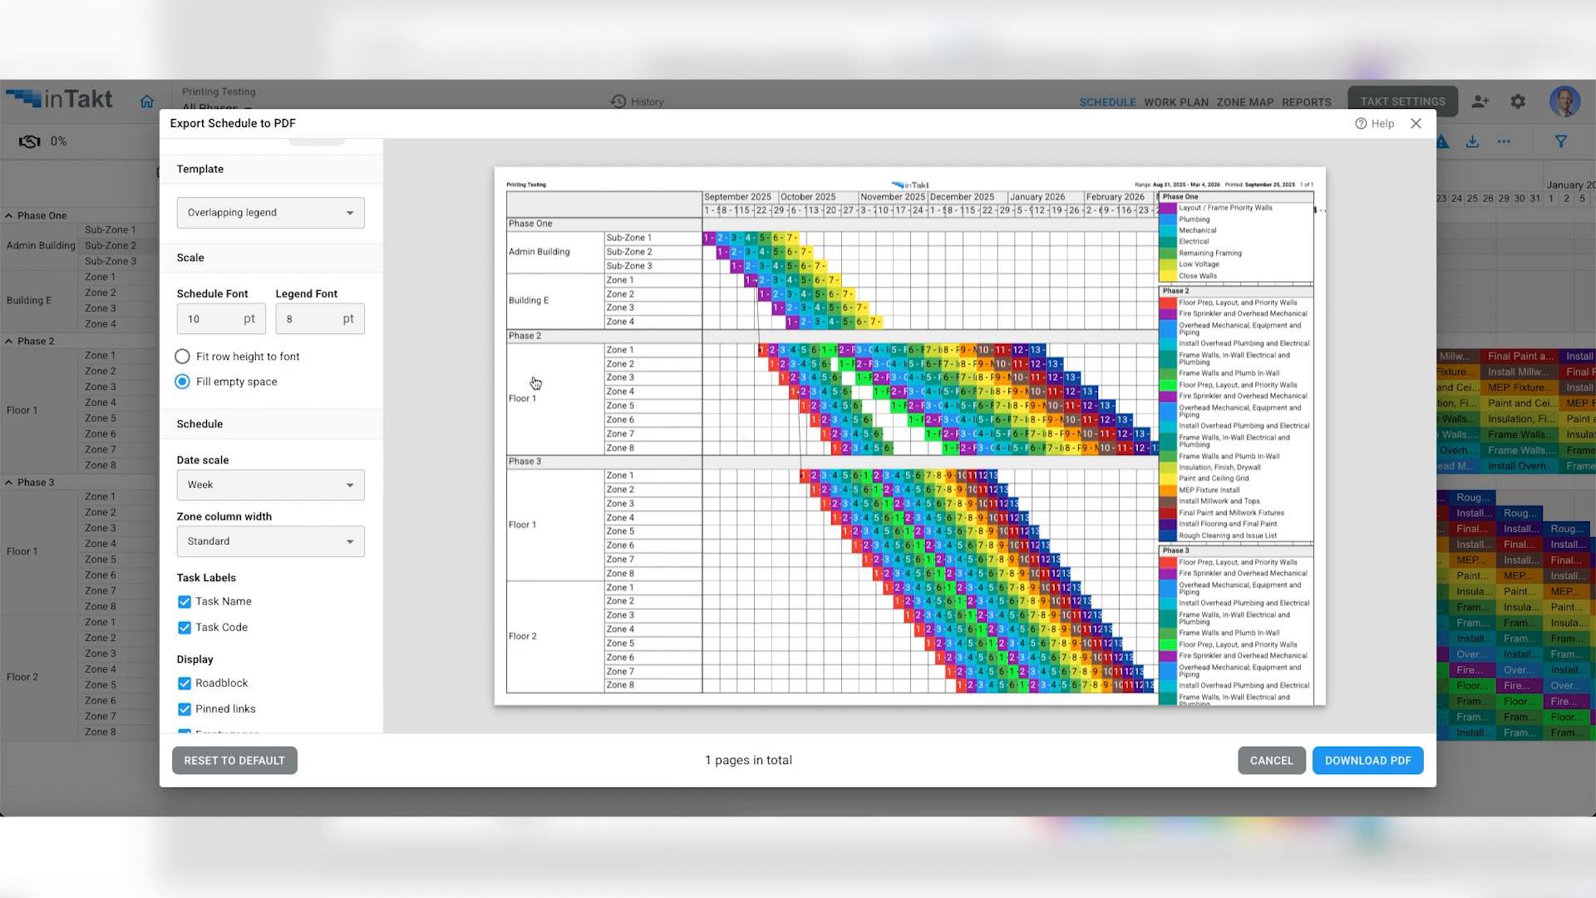
left_click(182, 357)
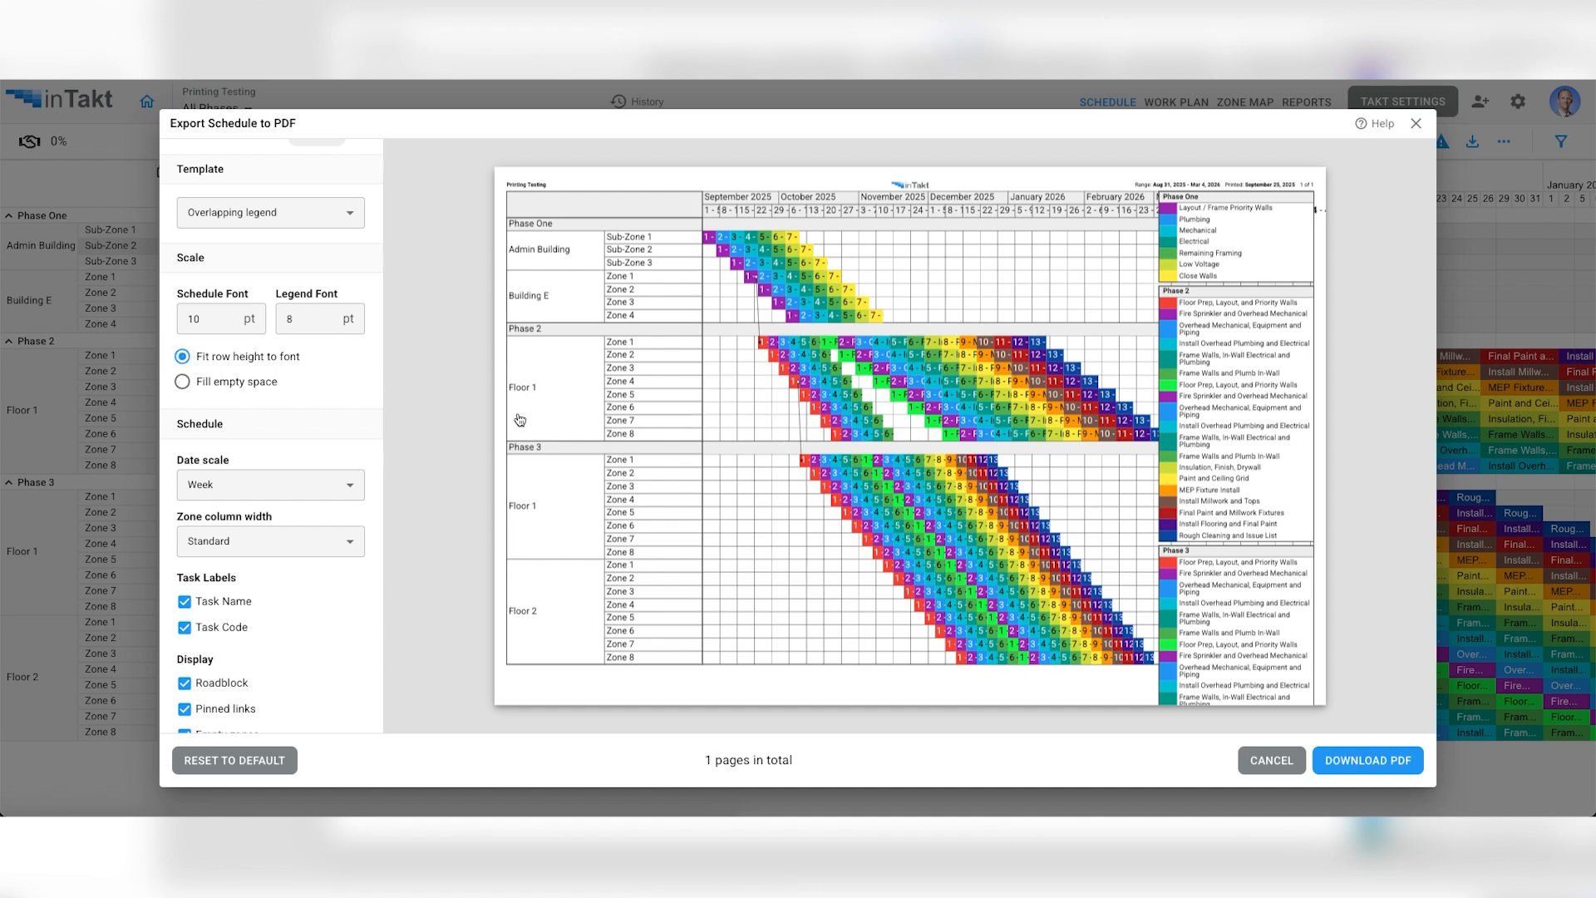
- Preview the schedule's date scale as Day and Month, and return it to Week
scroll(297, 417, "down", 1)
scroll(297, 417, "down", 5)
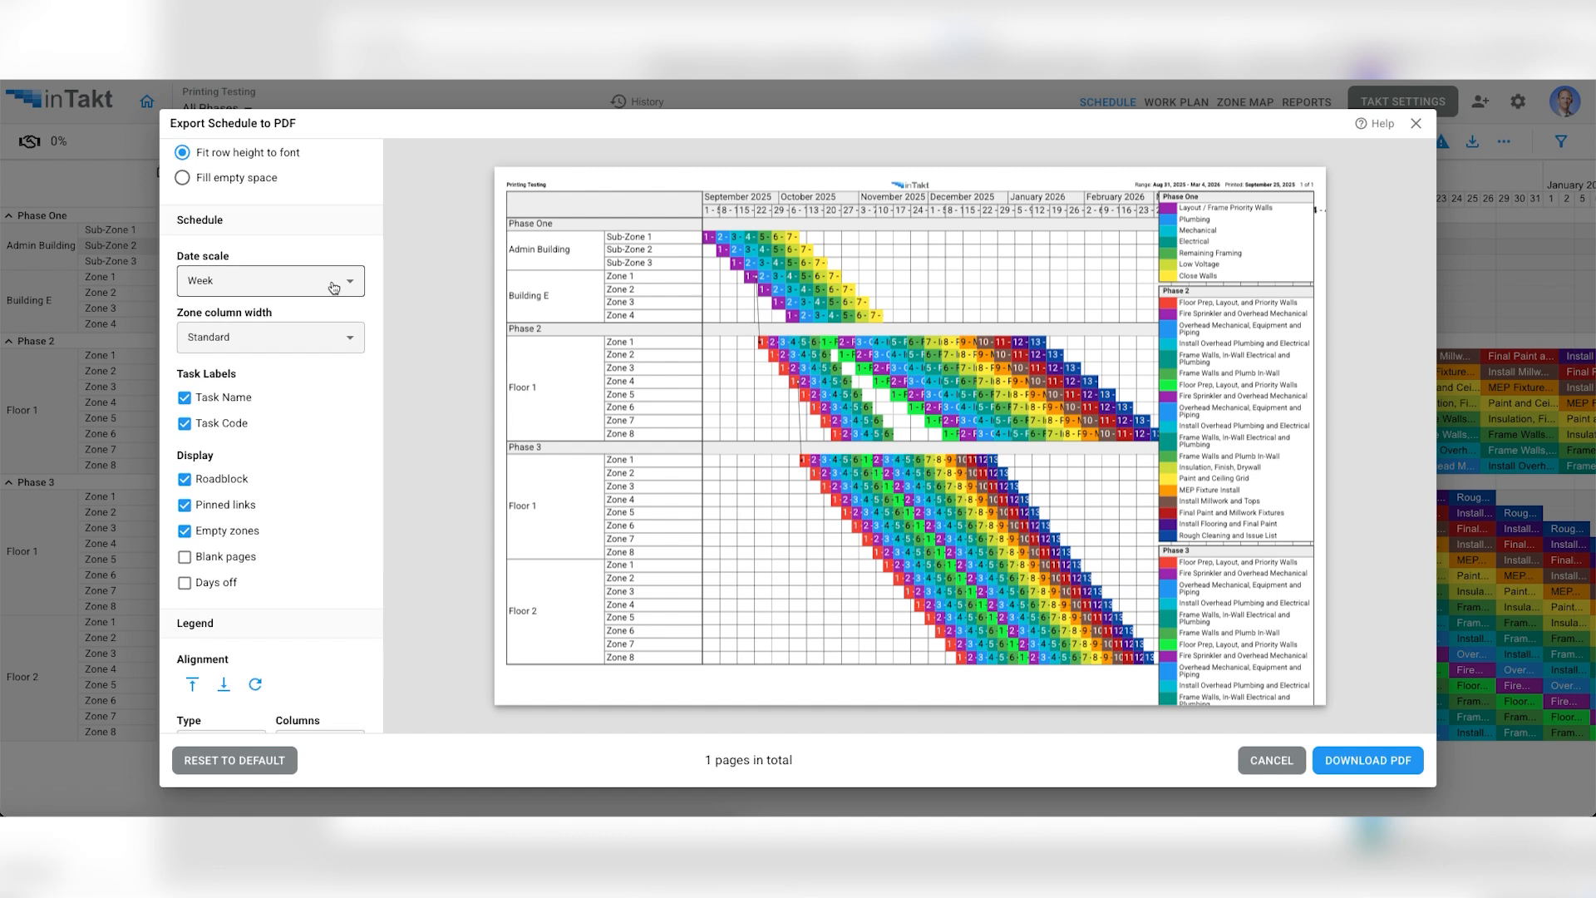
left_click(332, 286)
left_click(253, 319)
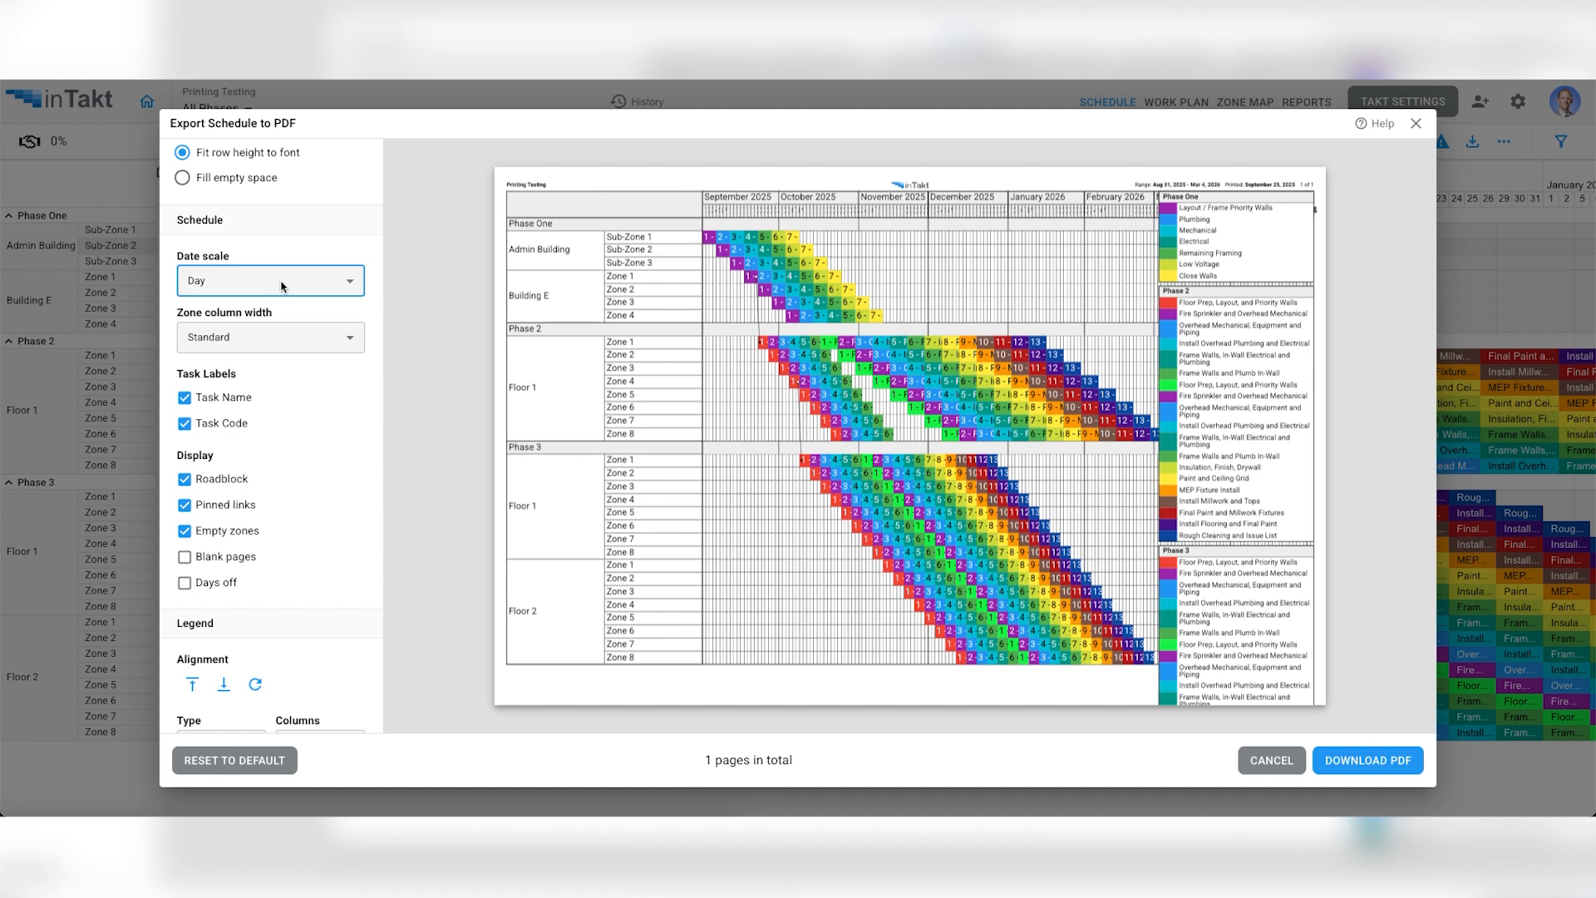
left_click(283, 287)
left_click(257, 368)
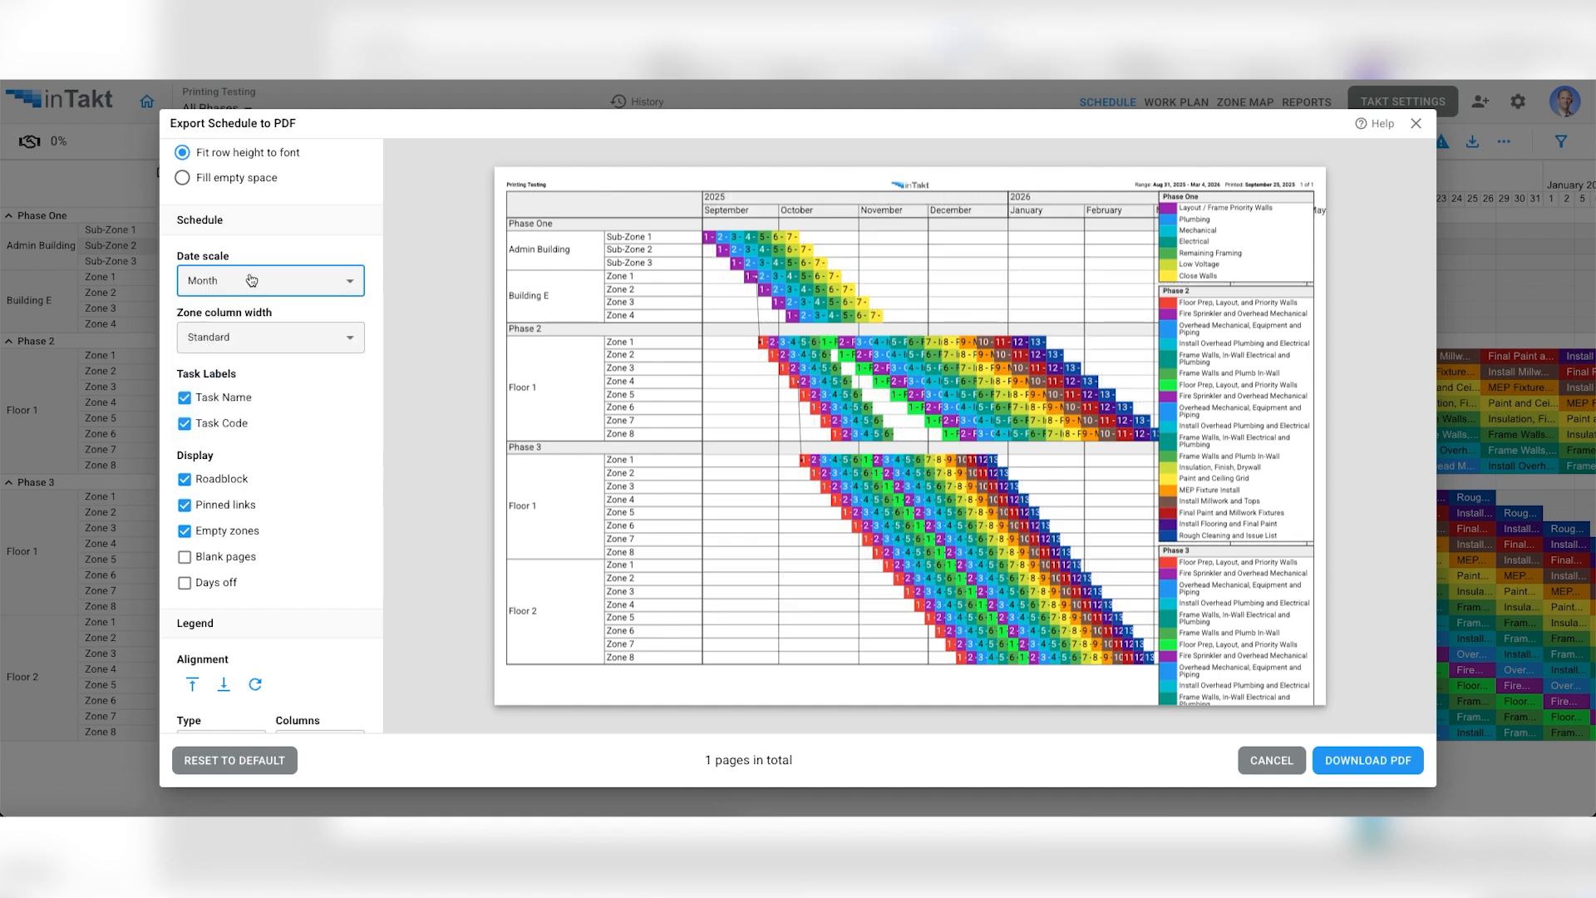
left_click(311, 286)
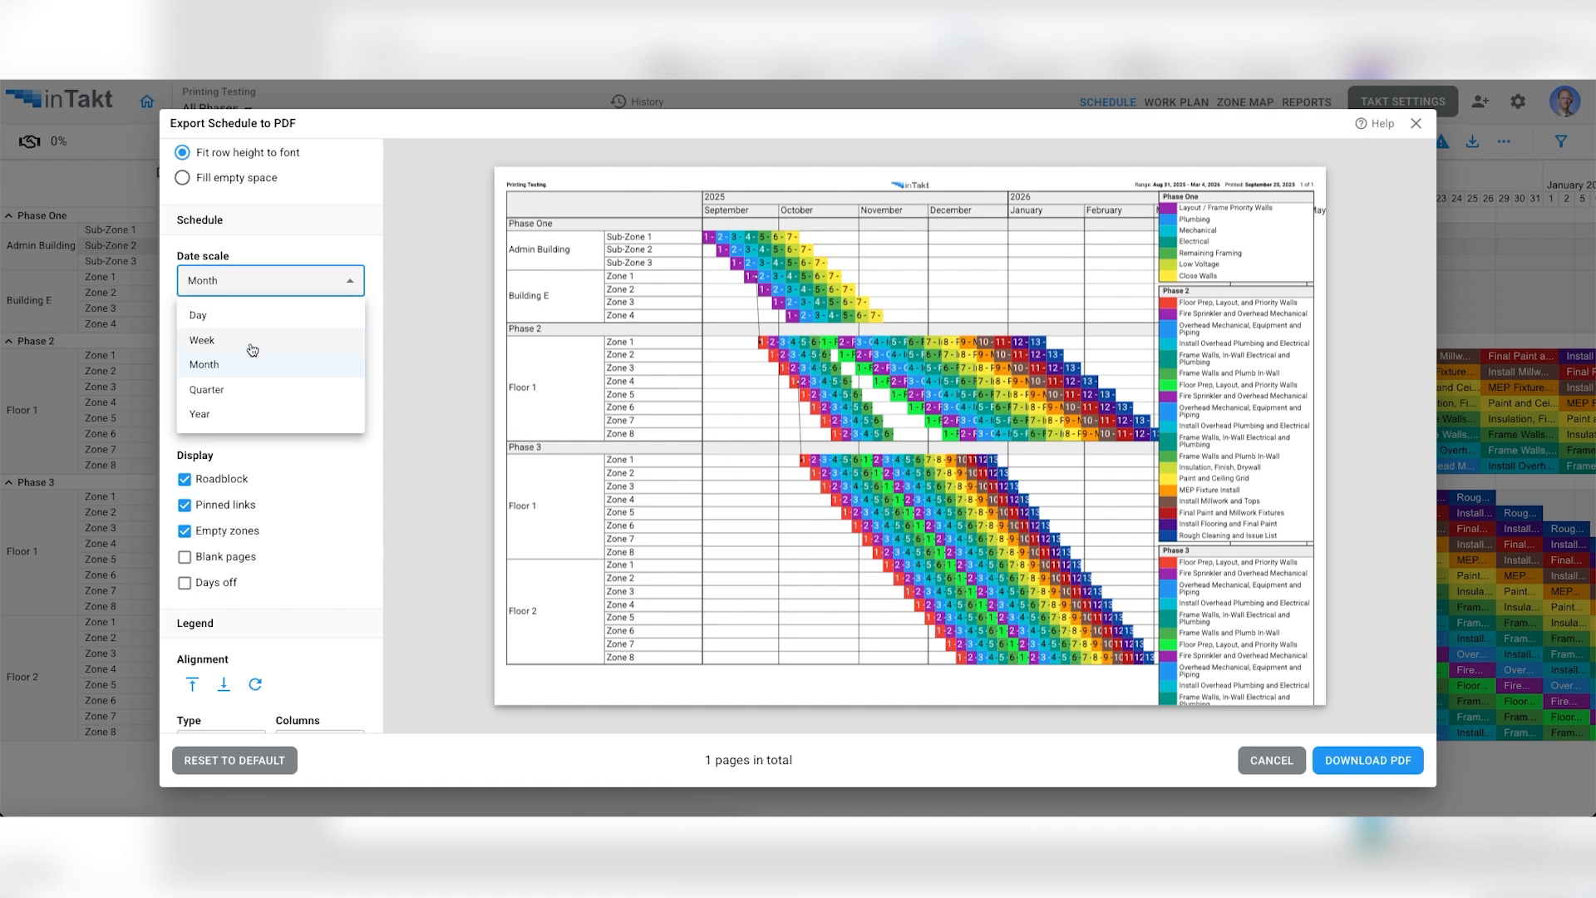
left_click(252, 348)
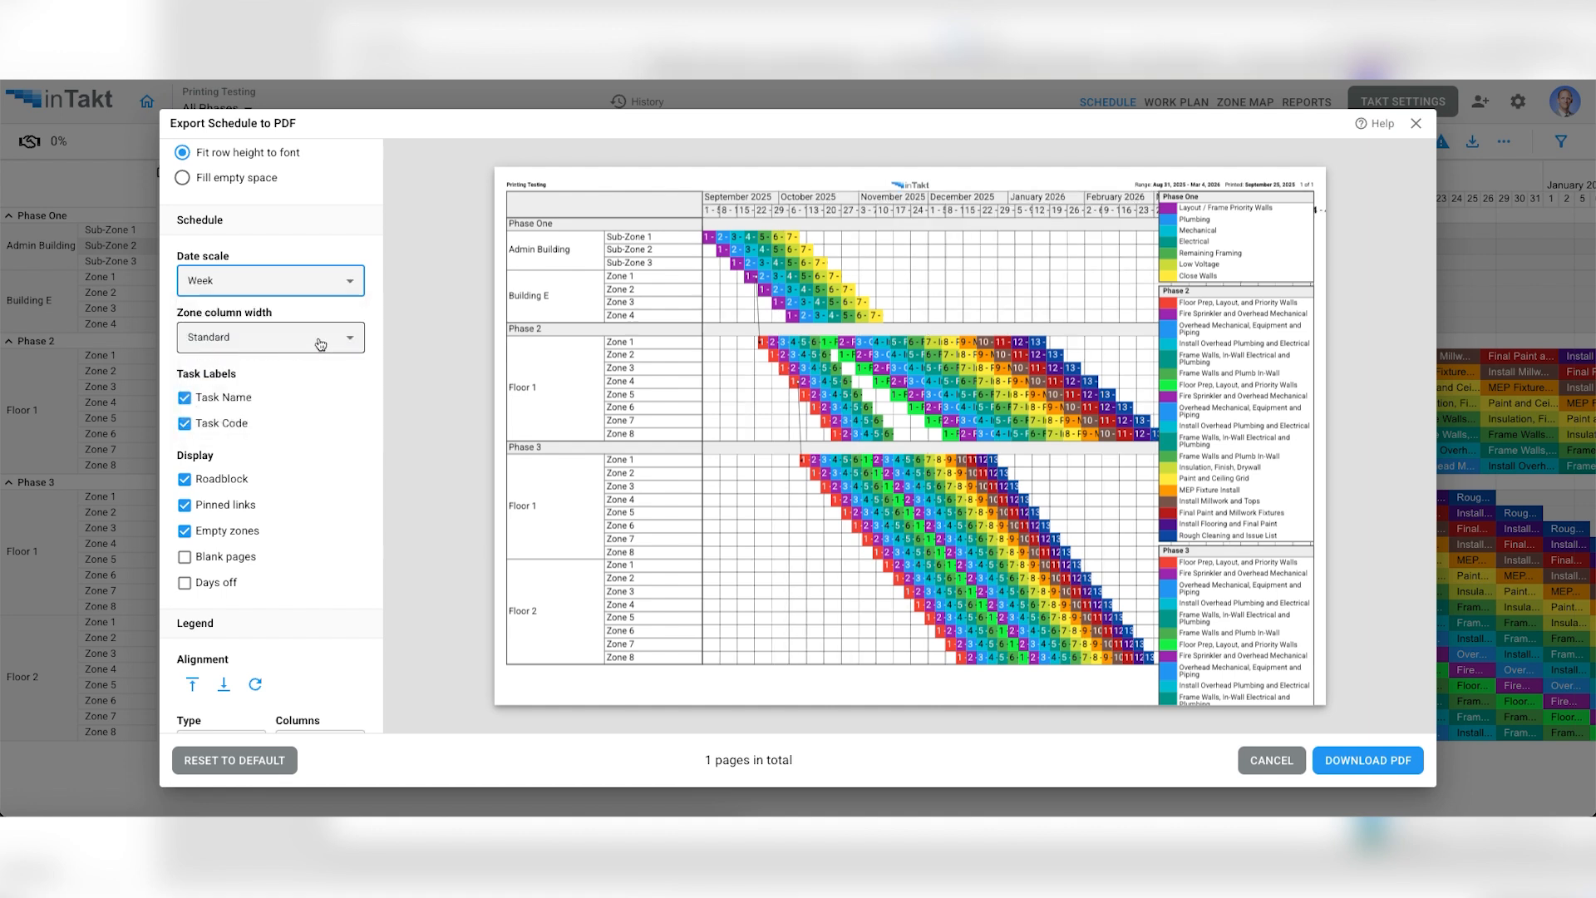
- Preview the schedule's zone column width as Narrow and as Wide
left_click(274, 341)
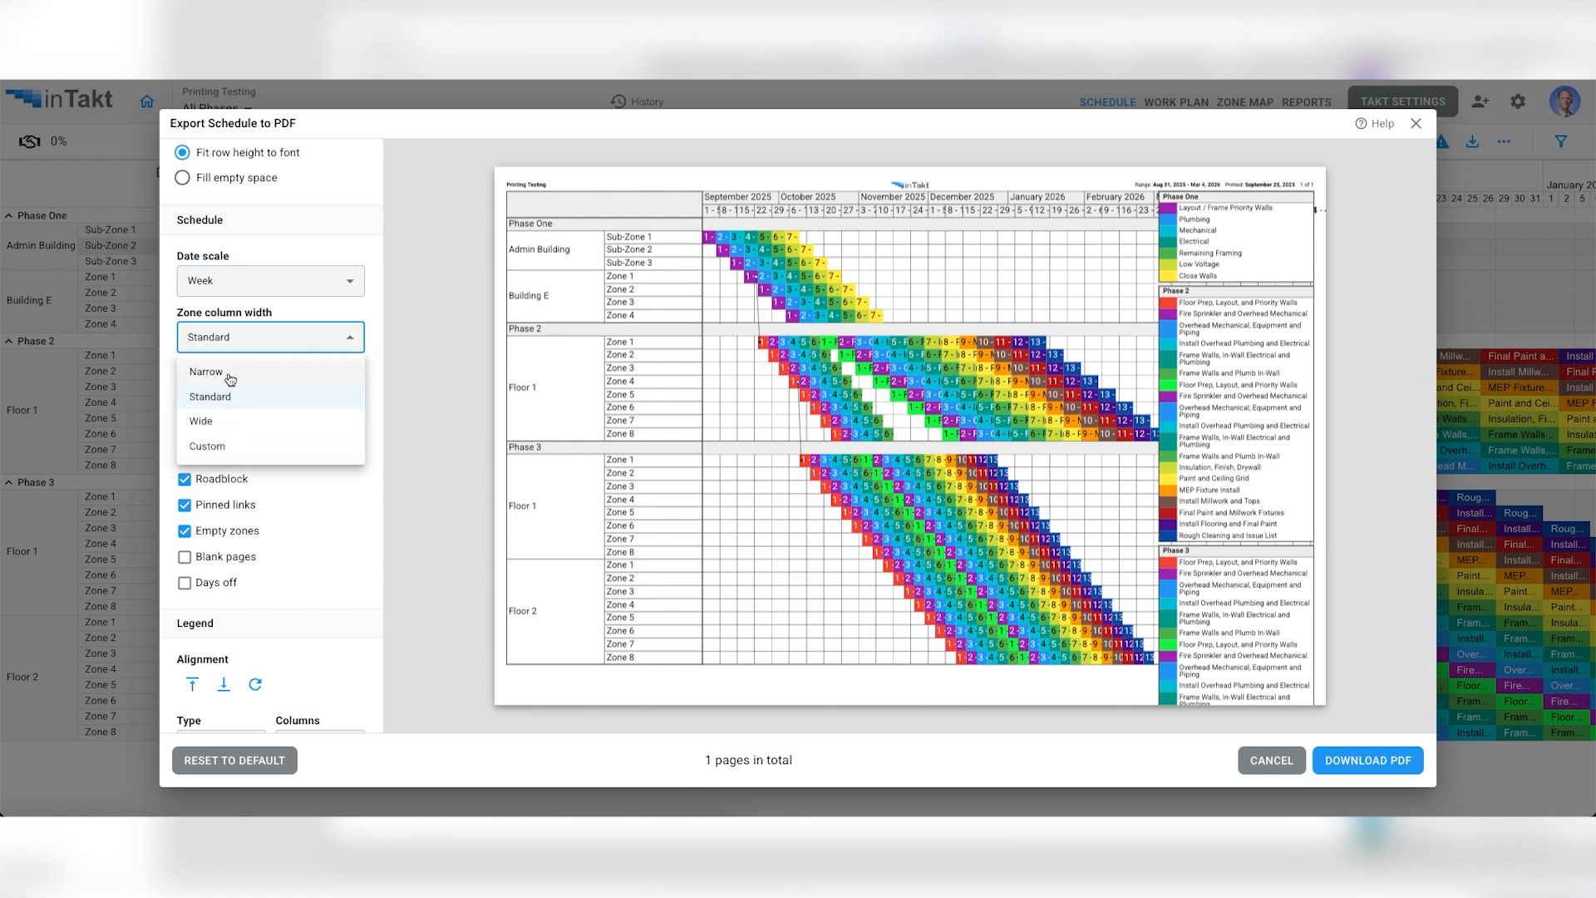
left_click(230, 377)
left_click(246, 341)
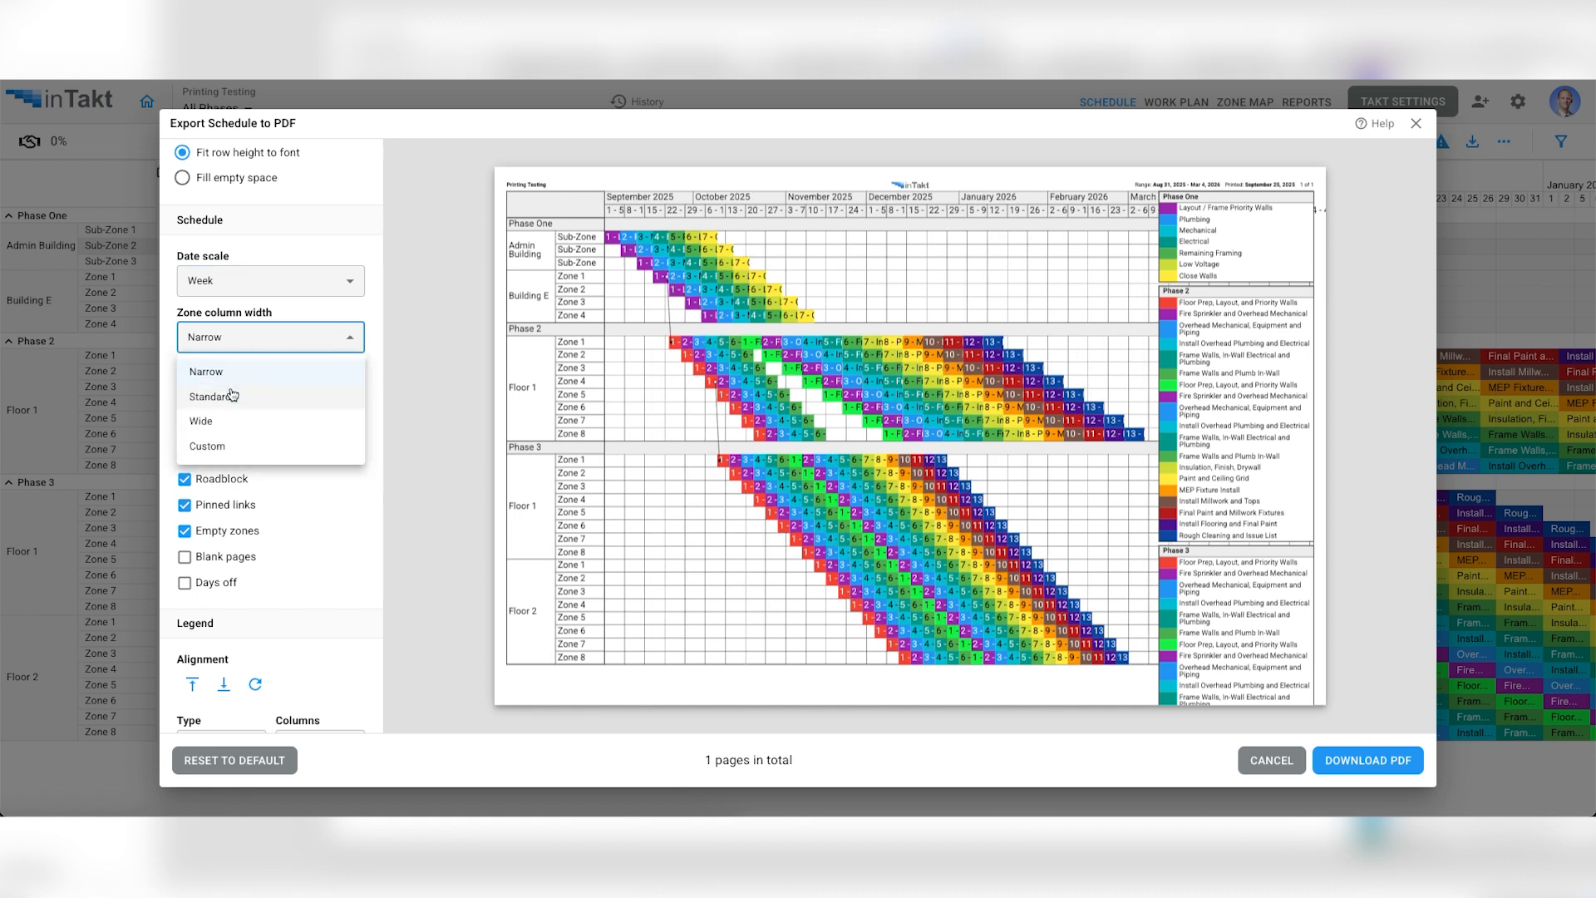
left_click(230, 418)
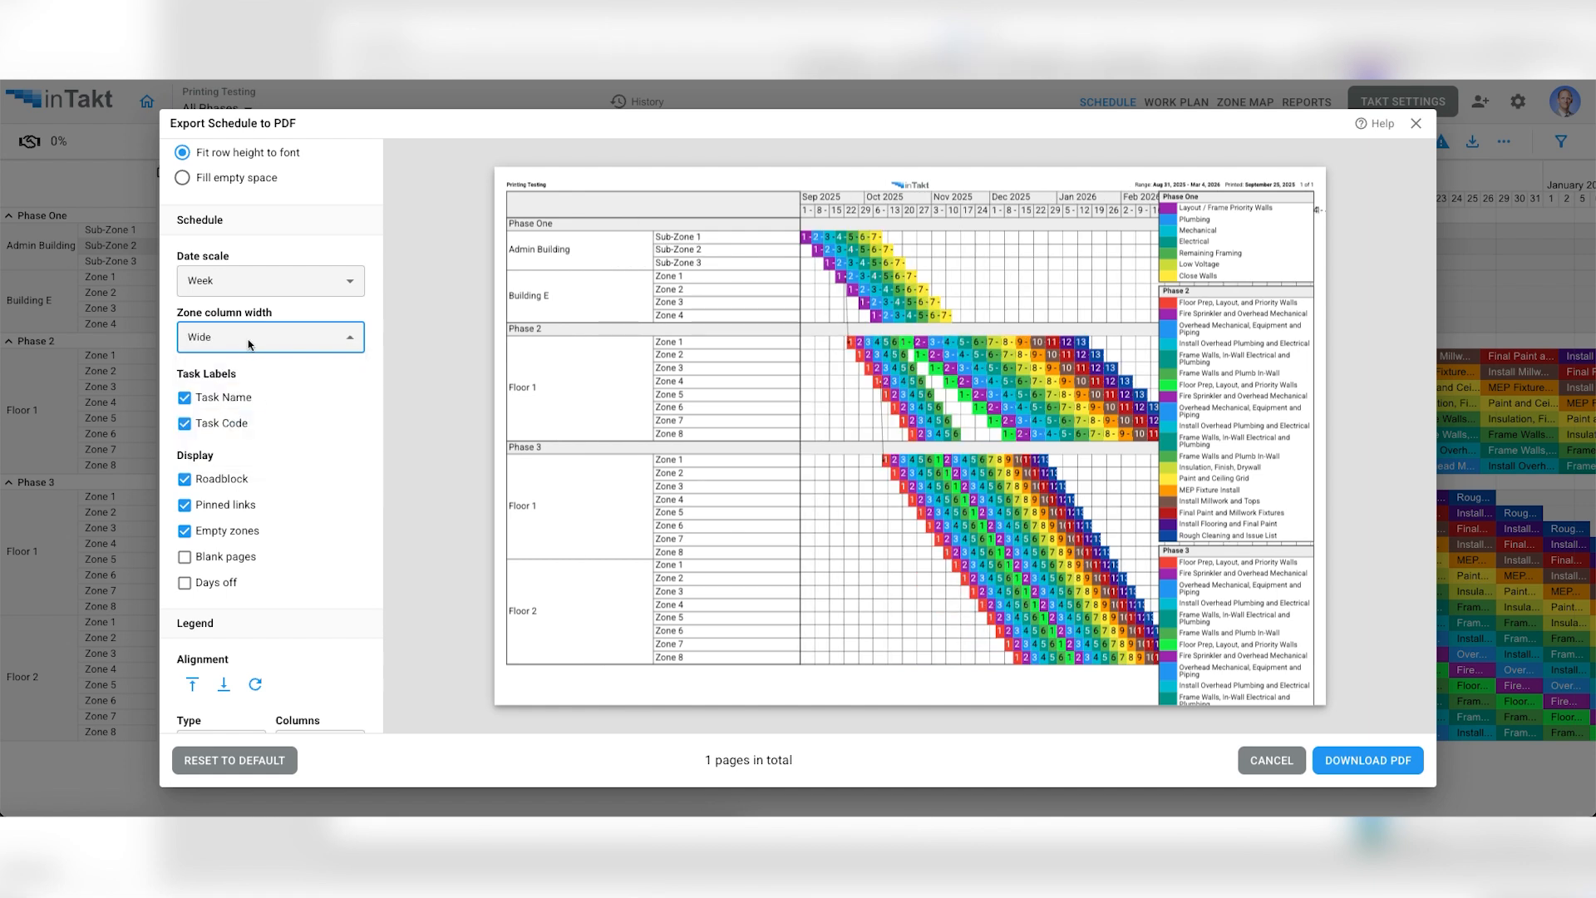
- Change the zone column width to Custom, with Area set to 2 and Zone set to 2
left_click(249, 345)
left_click(241, 445)
left_click_drag(215, 402, 179, 395)
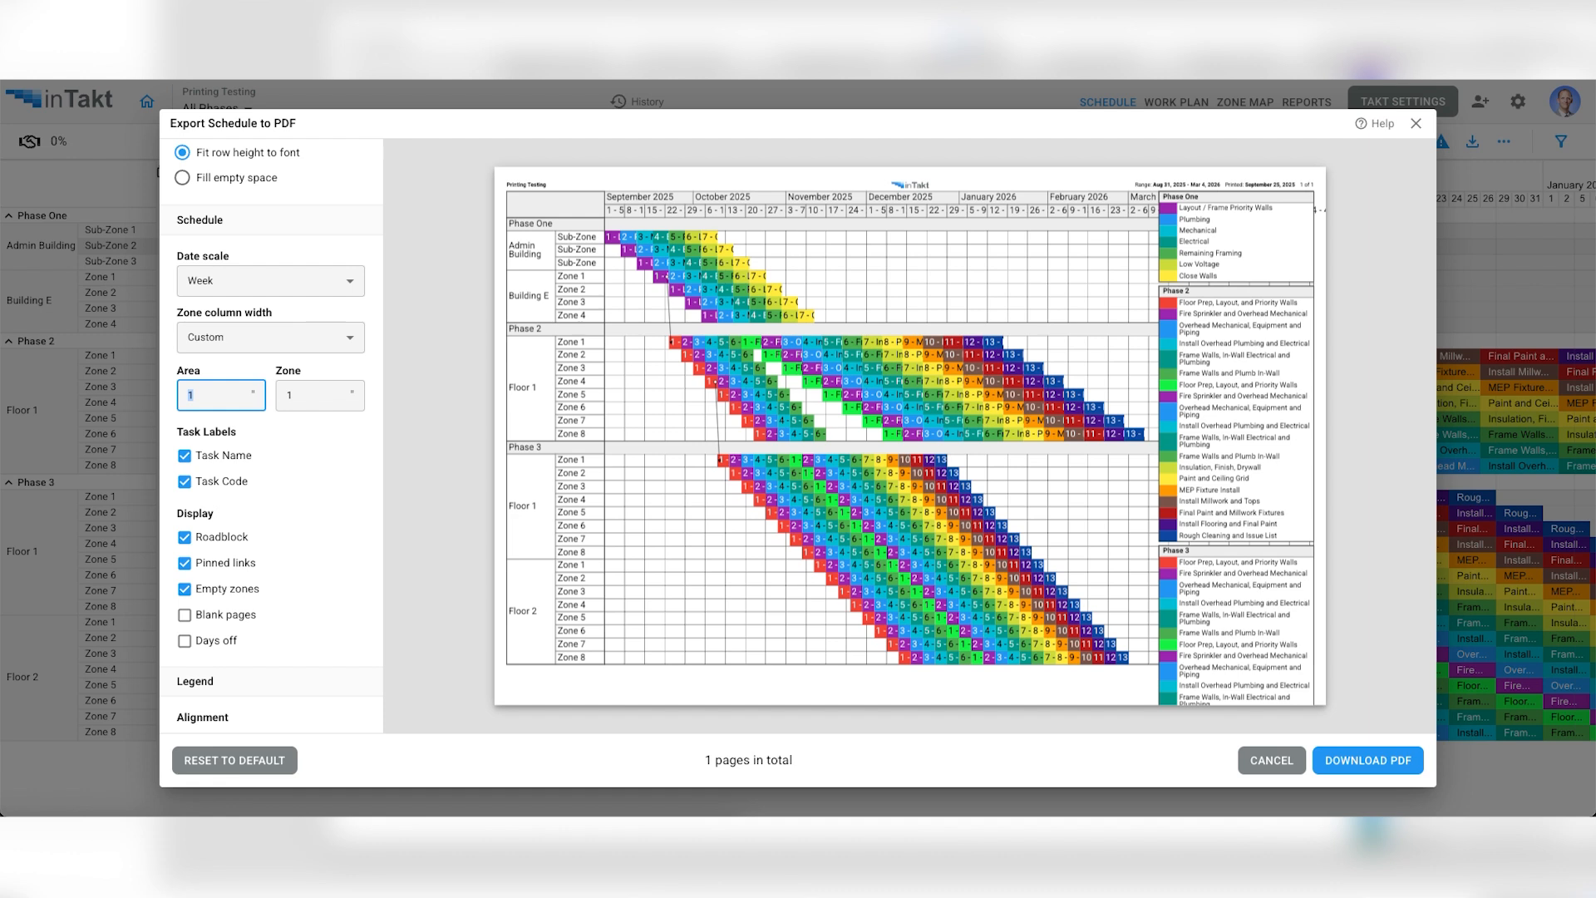
type("2")
left_click_drag(311, 397, 282, 398)
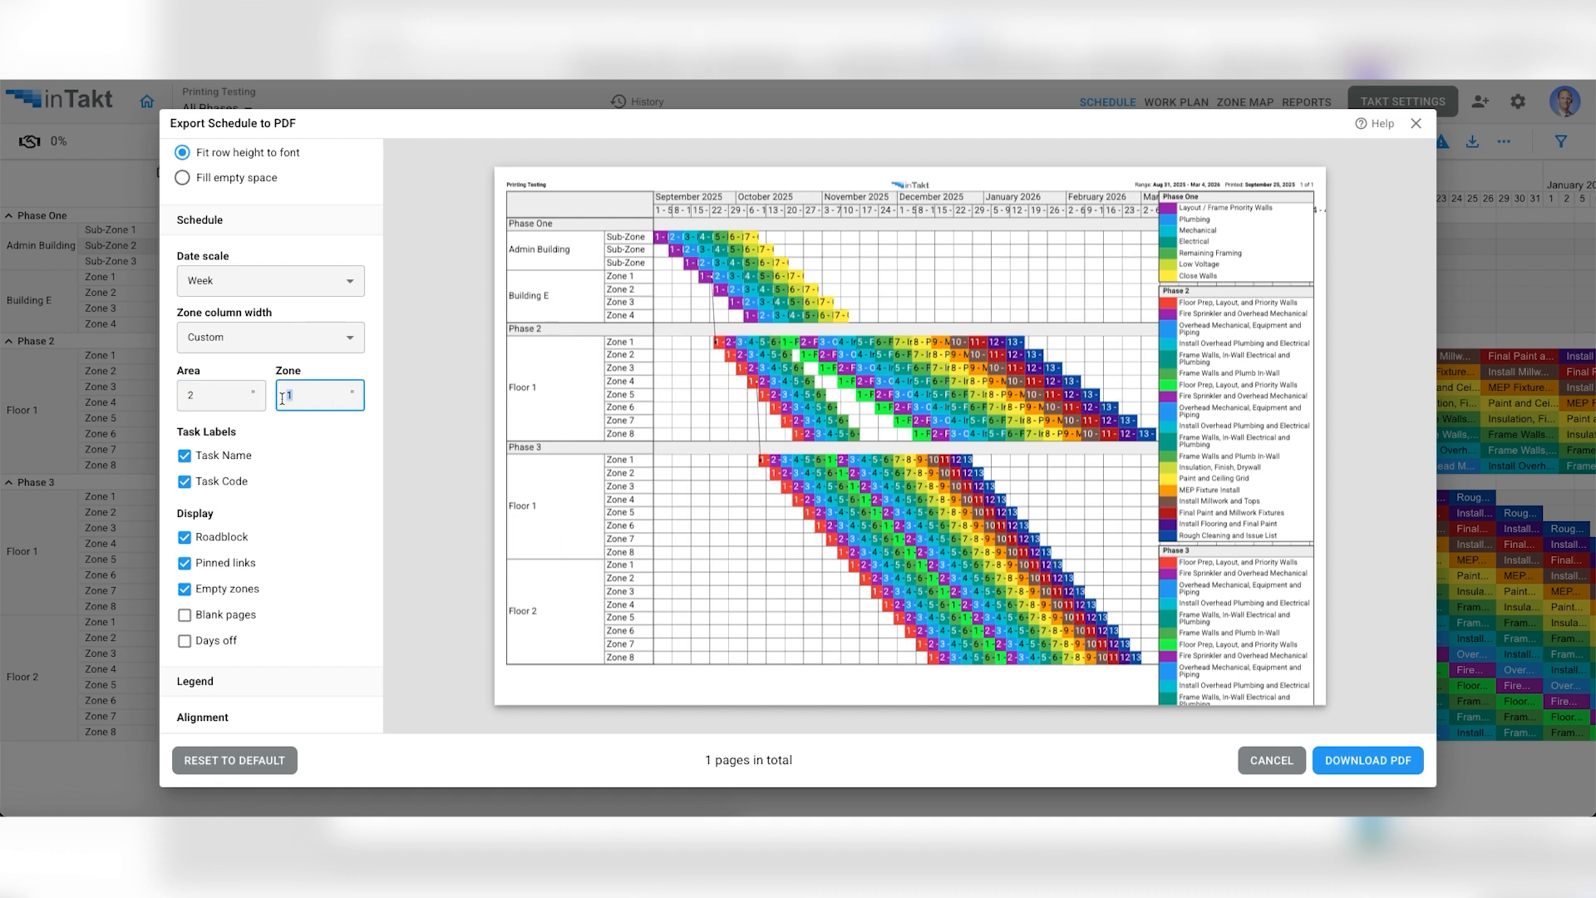
type("2")
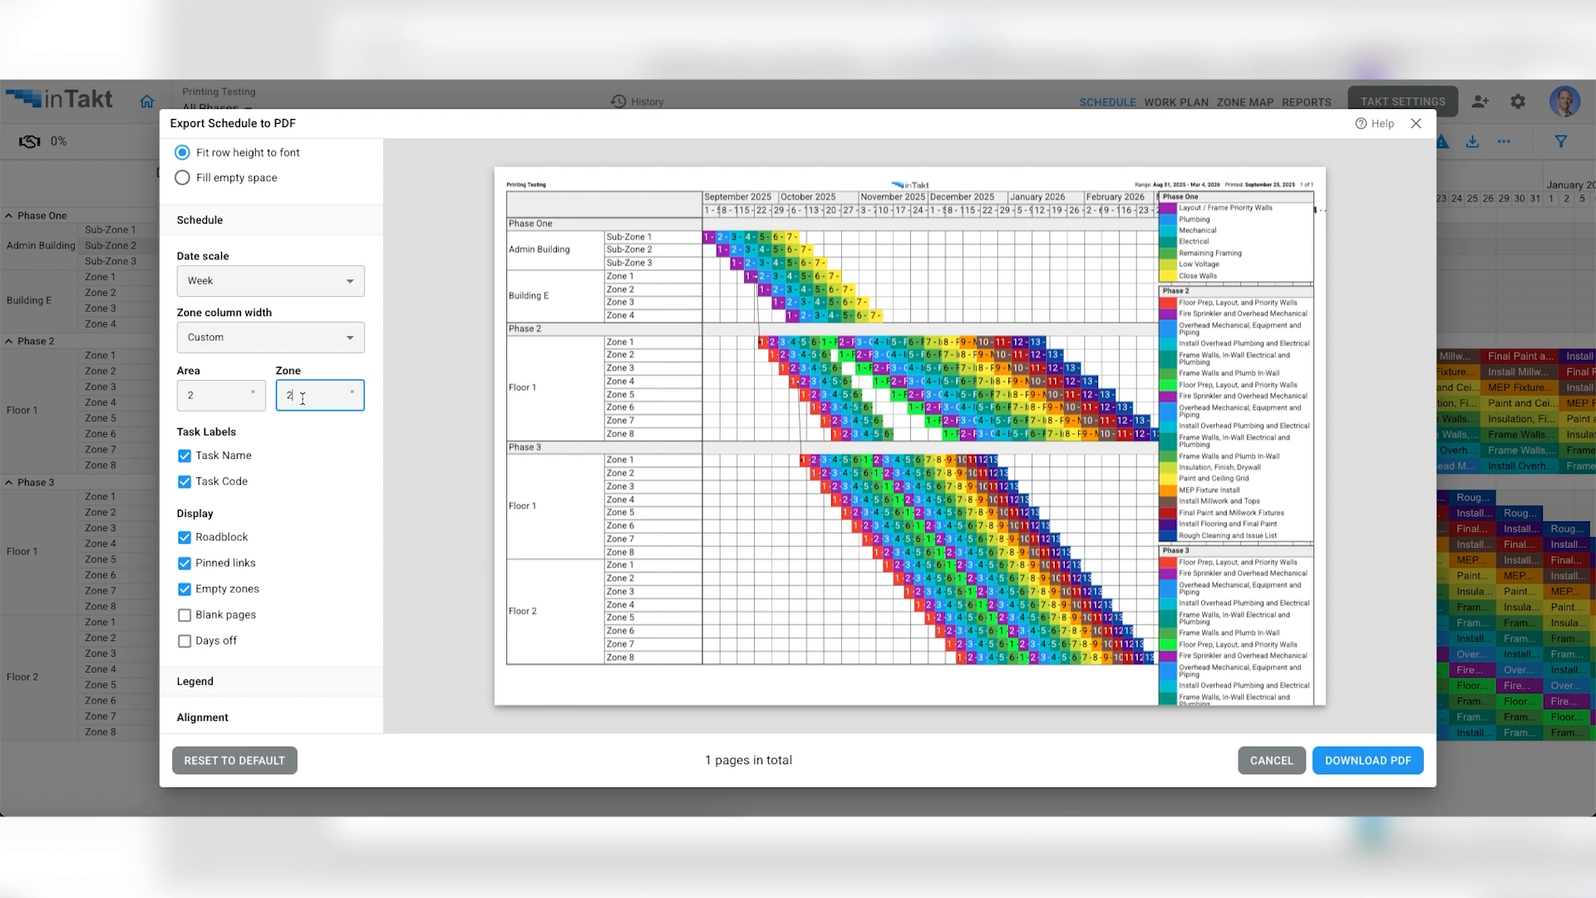
- Reduce the custom Zone width to 1, and try Area widths of 1 and 12 before returning Area to 2
key("BackSpace")
type("1")
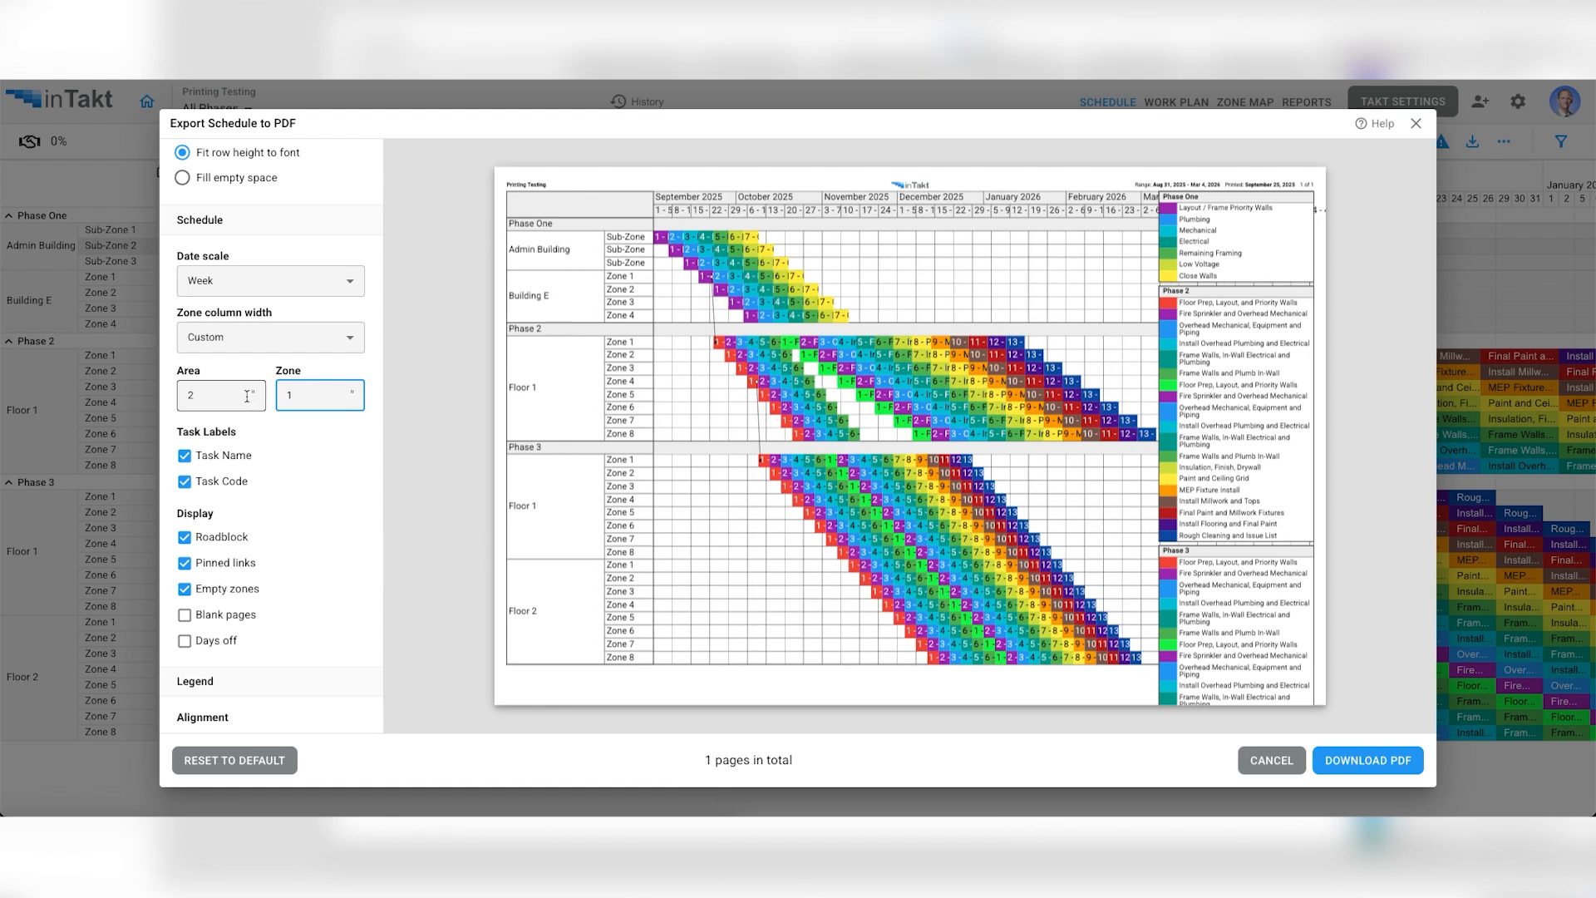
left_click_drag(222, 396, 184, 397)
type("1")
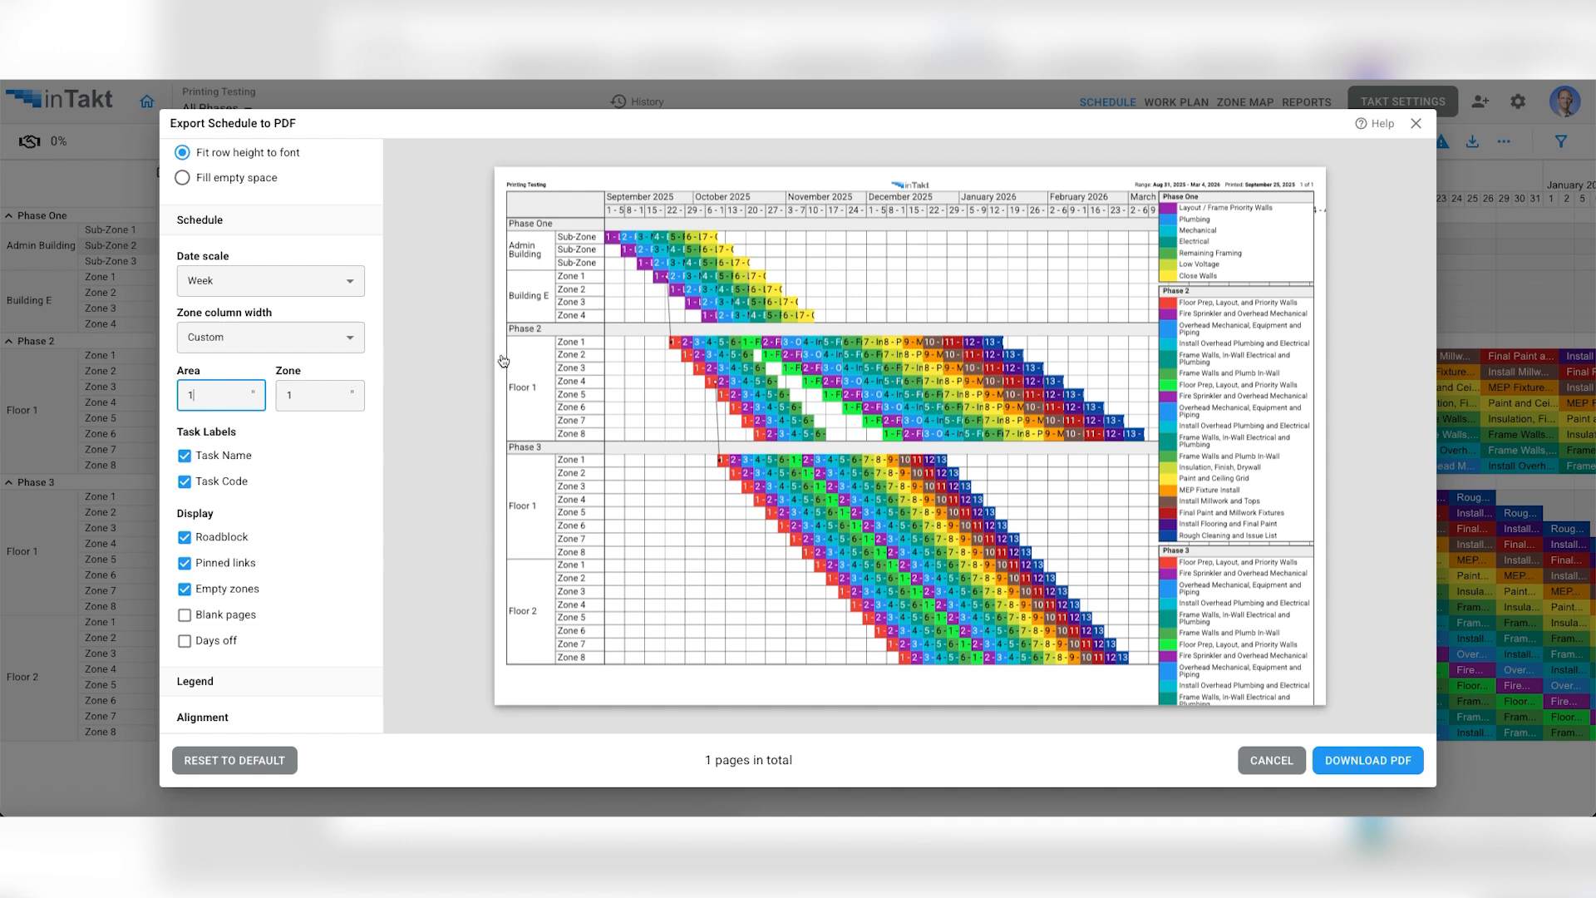
type("2")
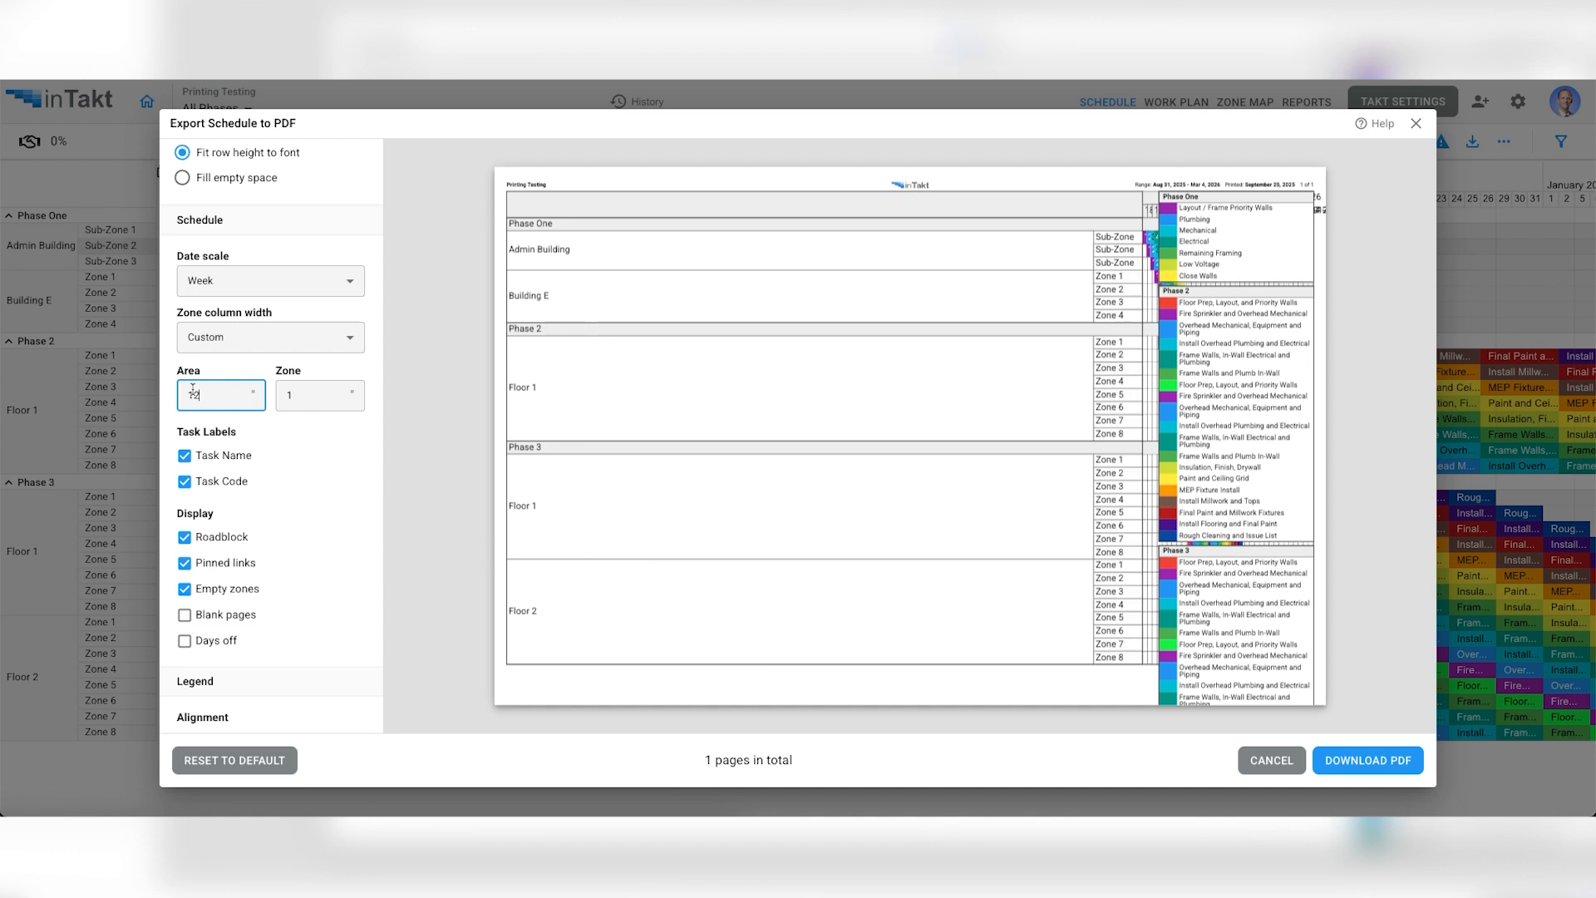
key("BackSpace")
key("BackSpace")
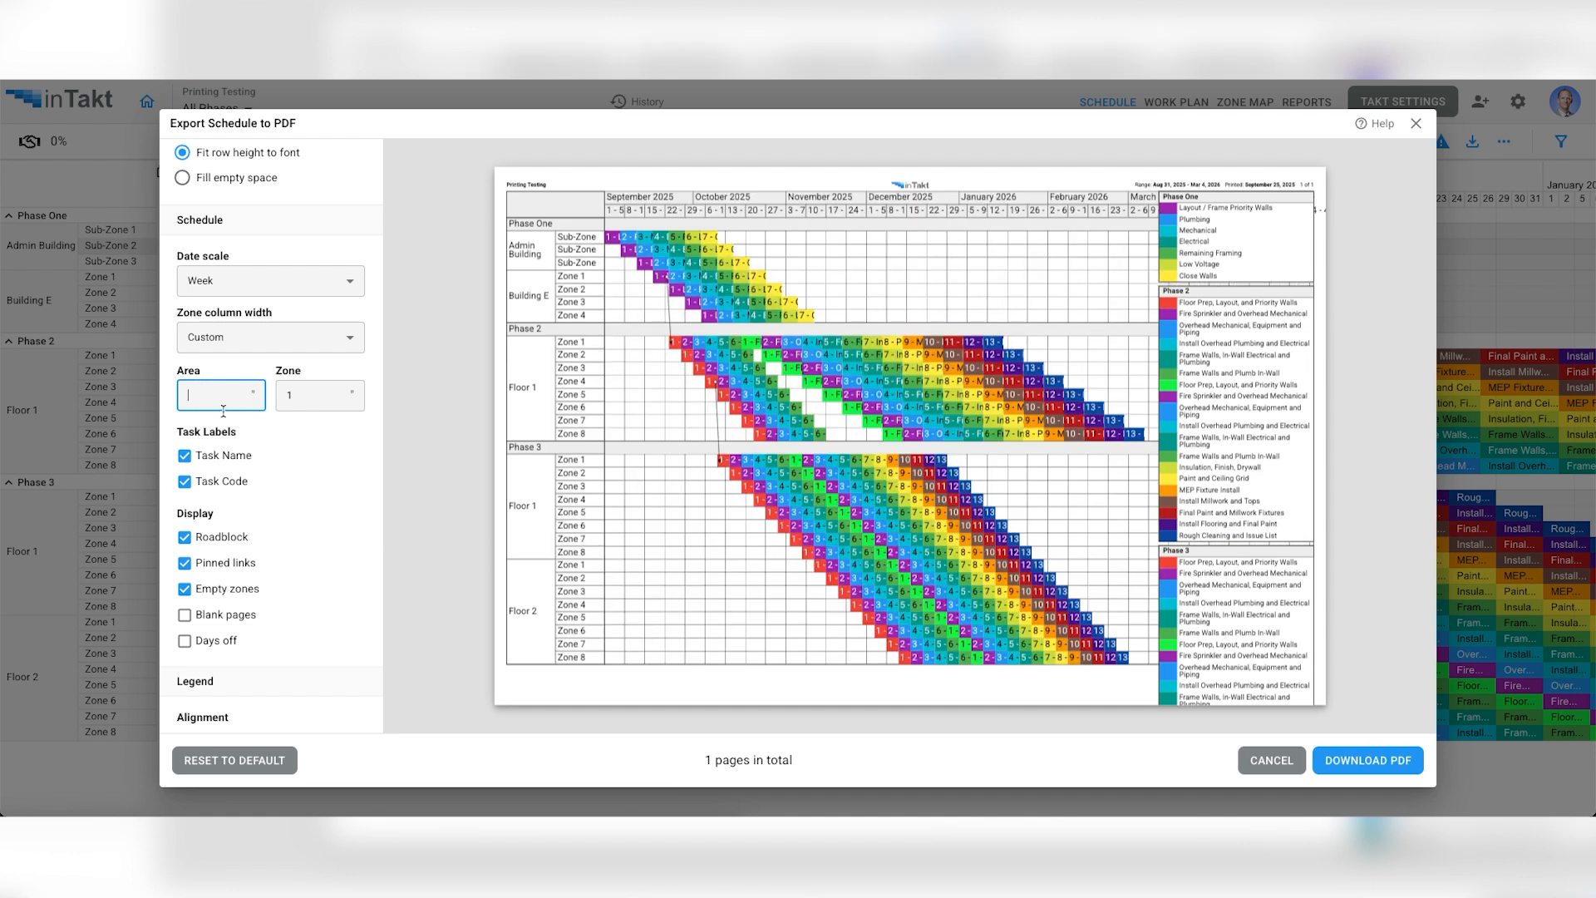
type("2")
left_click(314, 476)
- Preview the task labels with only names and only codes, and keep Task Name on with Task Code off
scroll(316, 472, "down", 1)
scroll(315, 472, "down", 3)
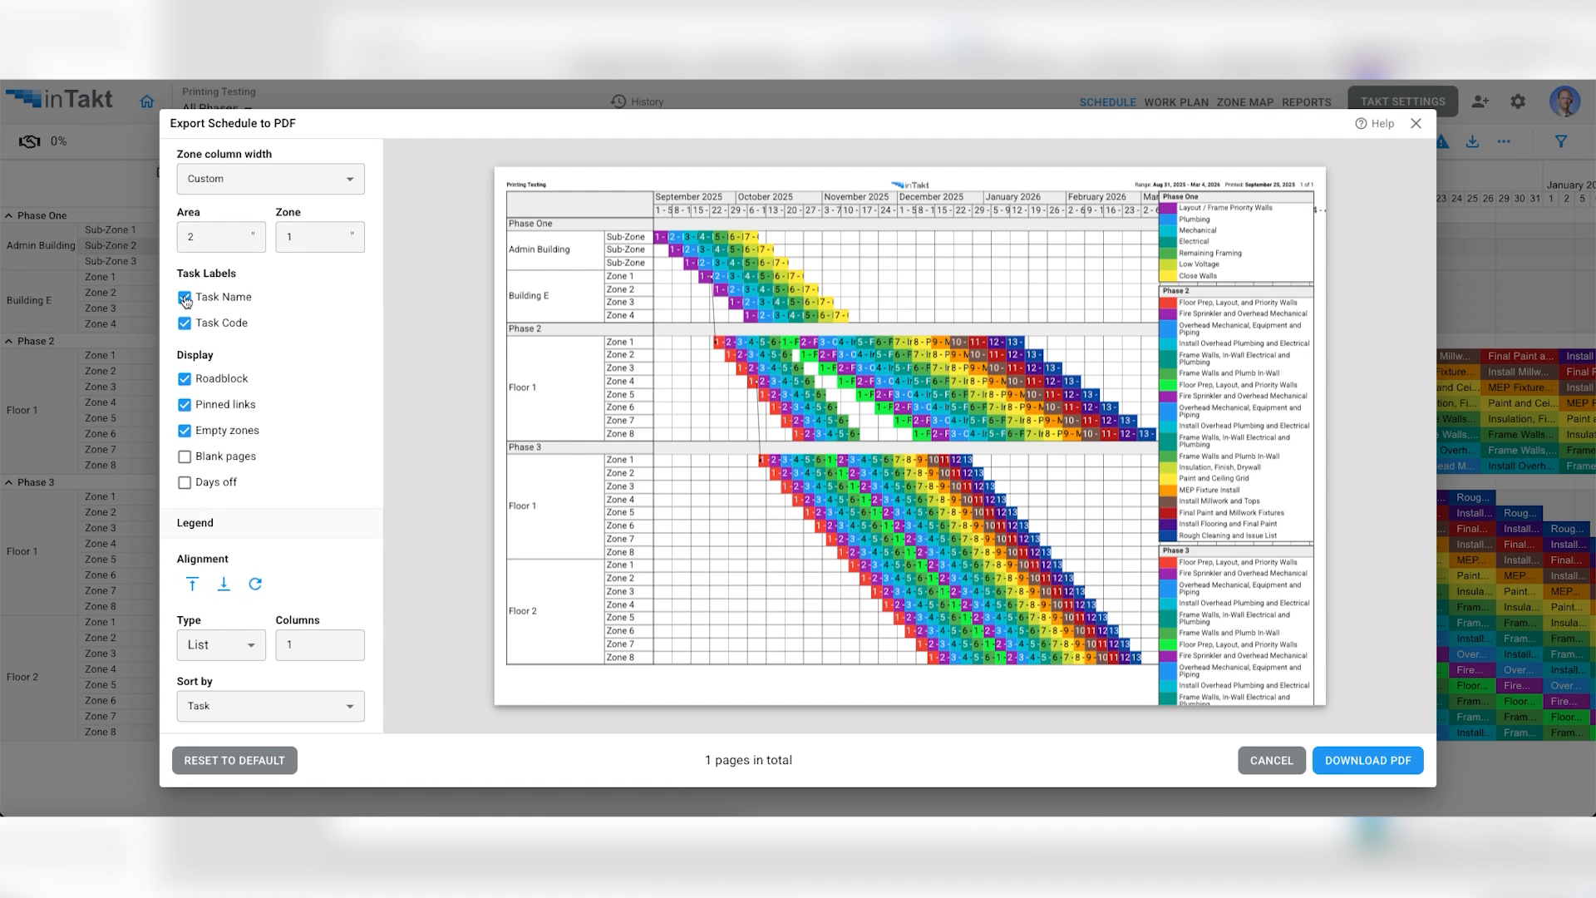
left_click(184, 323)
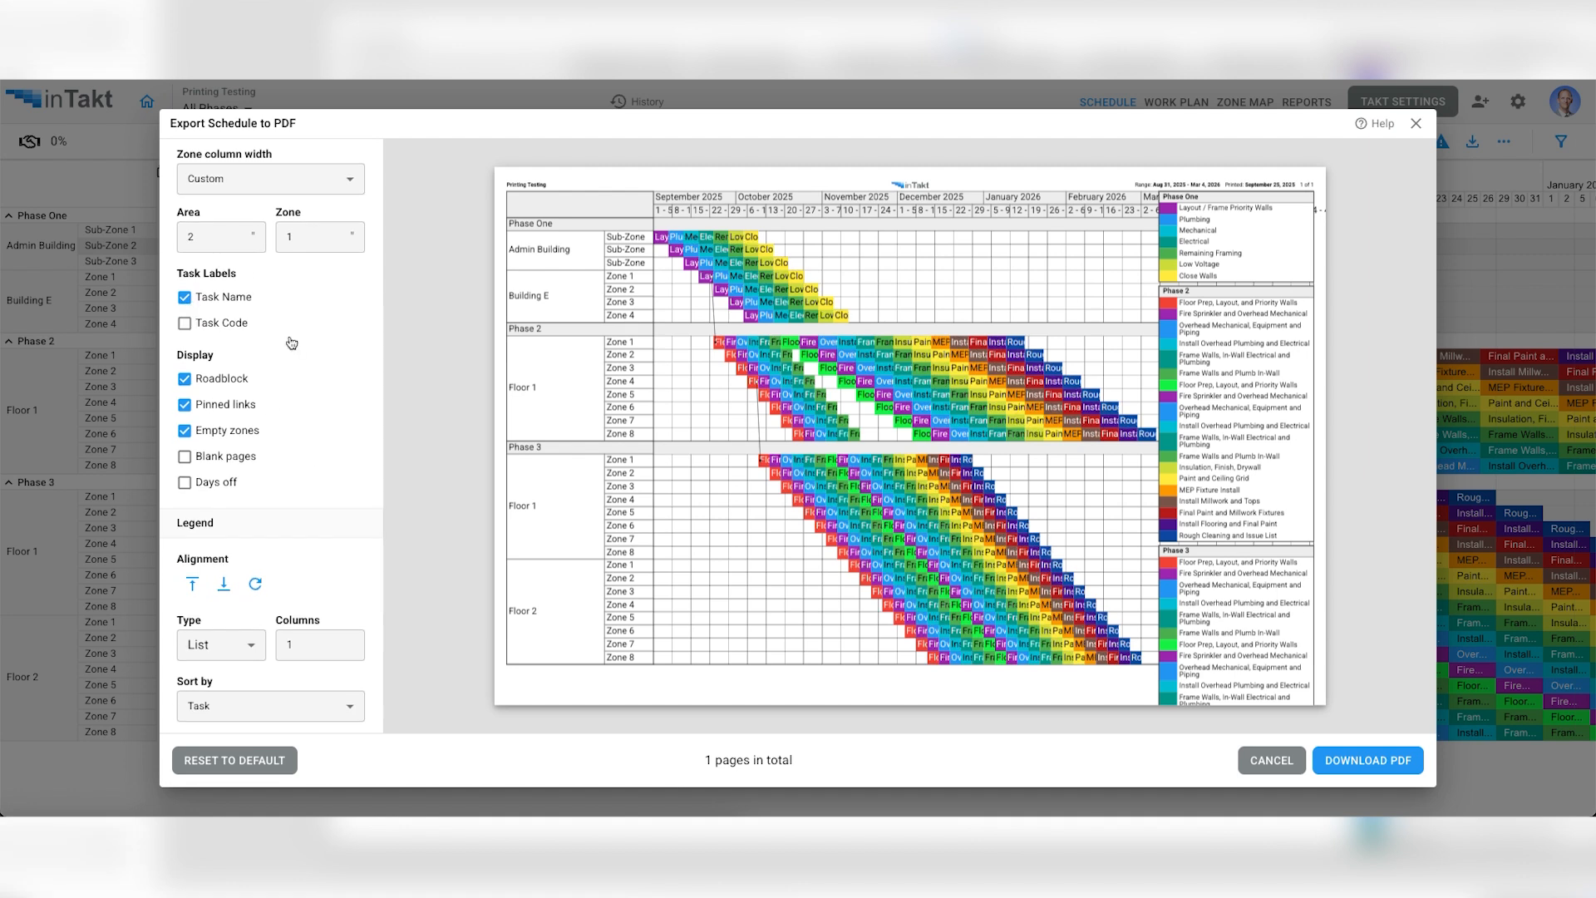
left_click(186, 298)
left_click(185, 323)
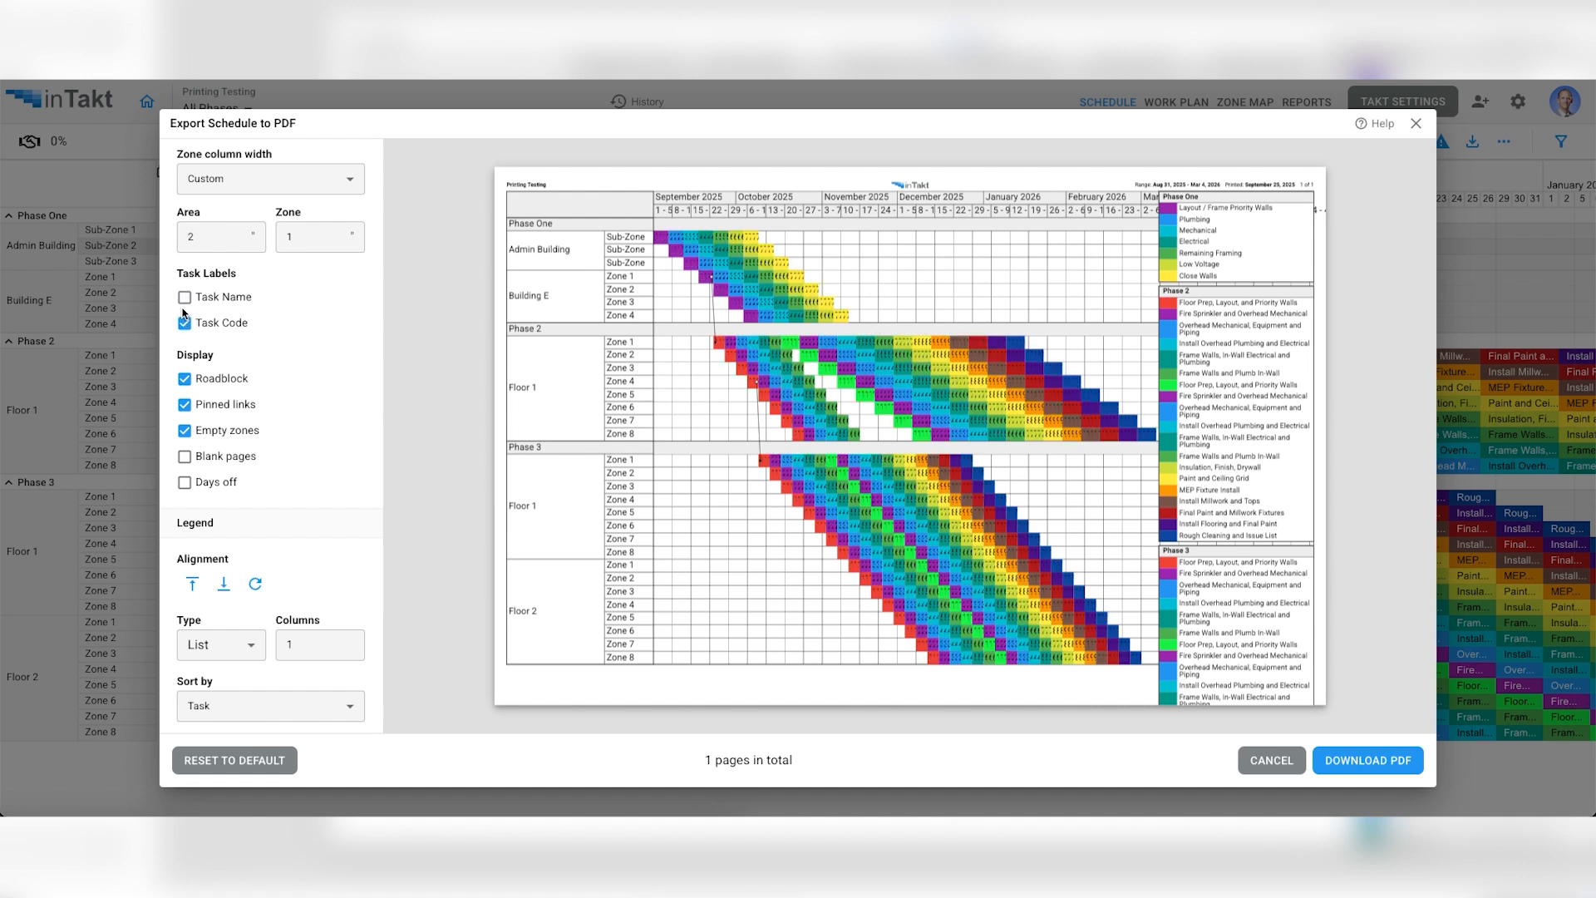
left_click(185, 298)
left_click(185, 324)
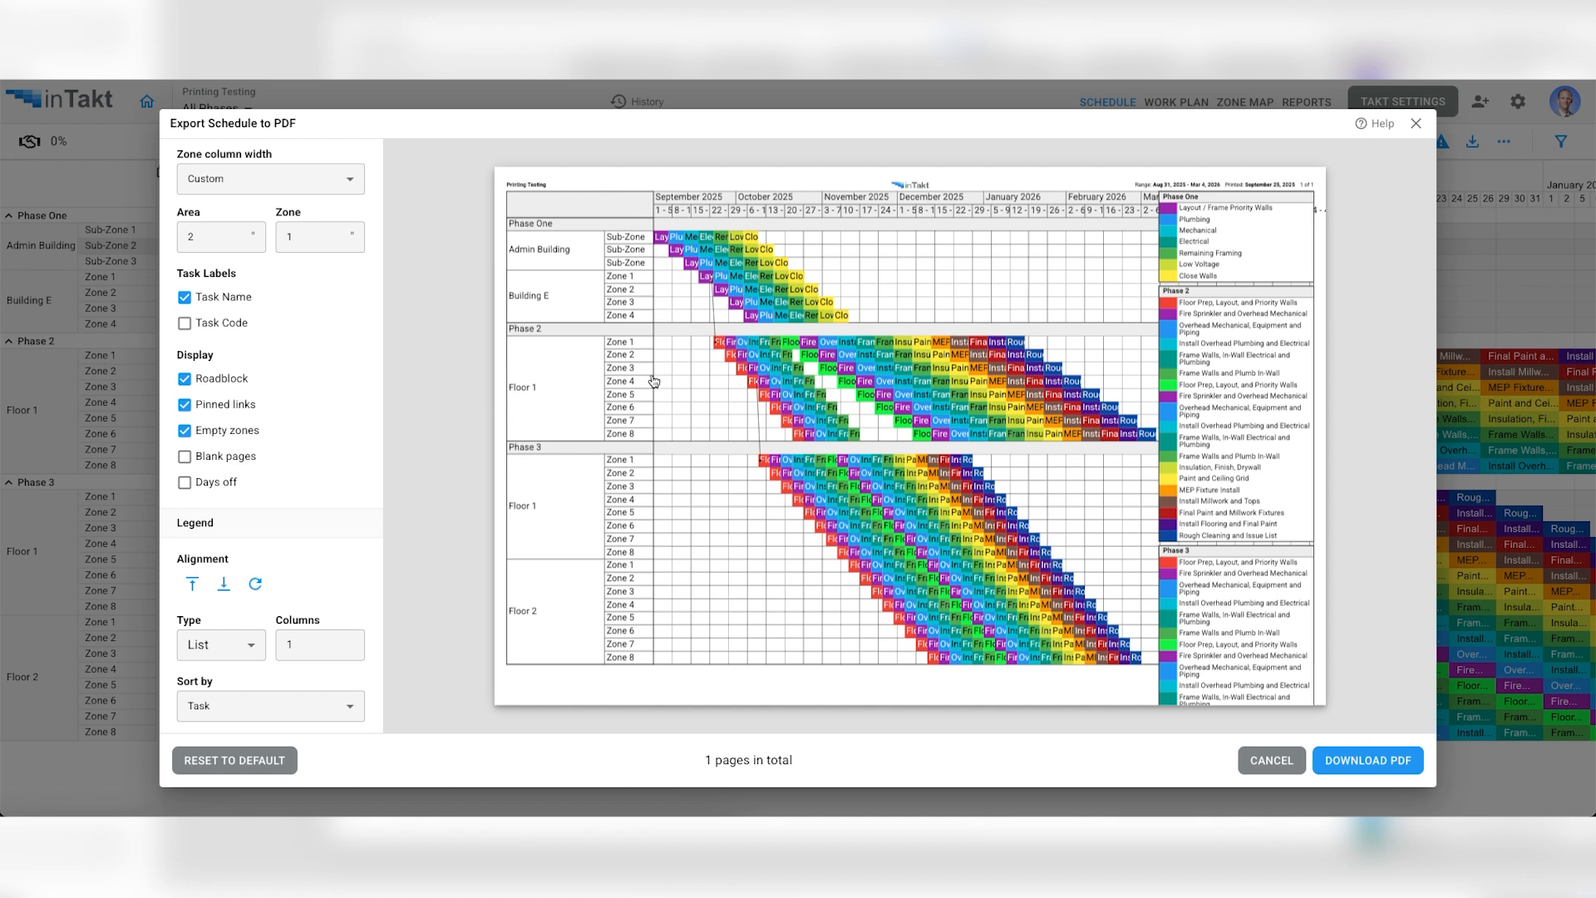
- Set the schedule font to 8 pt and scale the rows with Fill empty space
scroll(335, 341, "up", 5)
left_click_drag(207, 306, 171, 308)
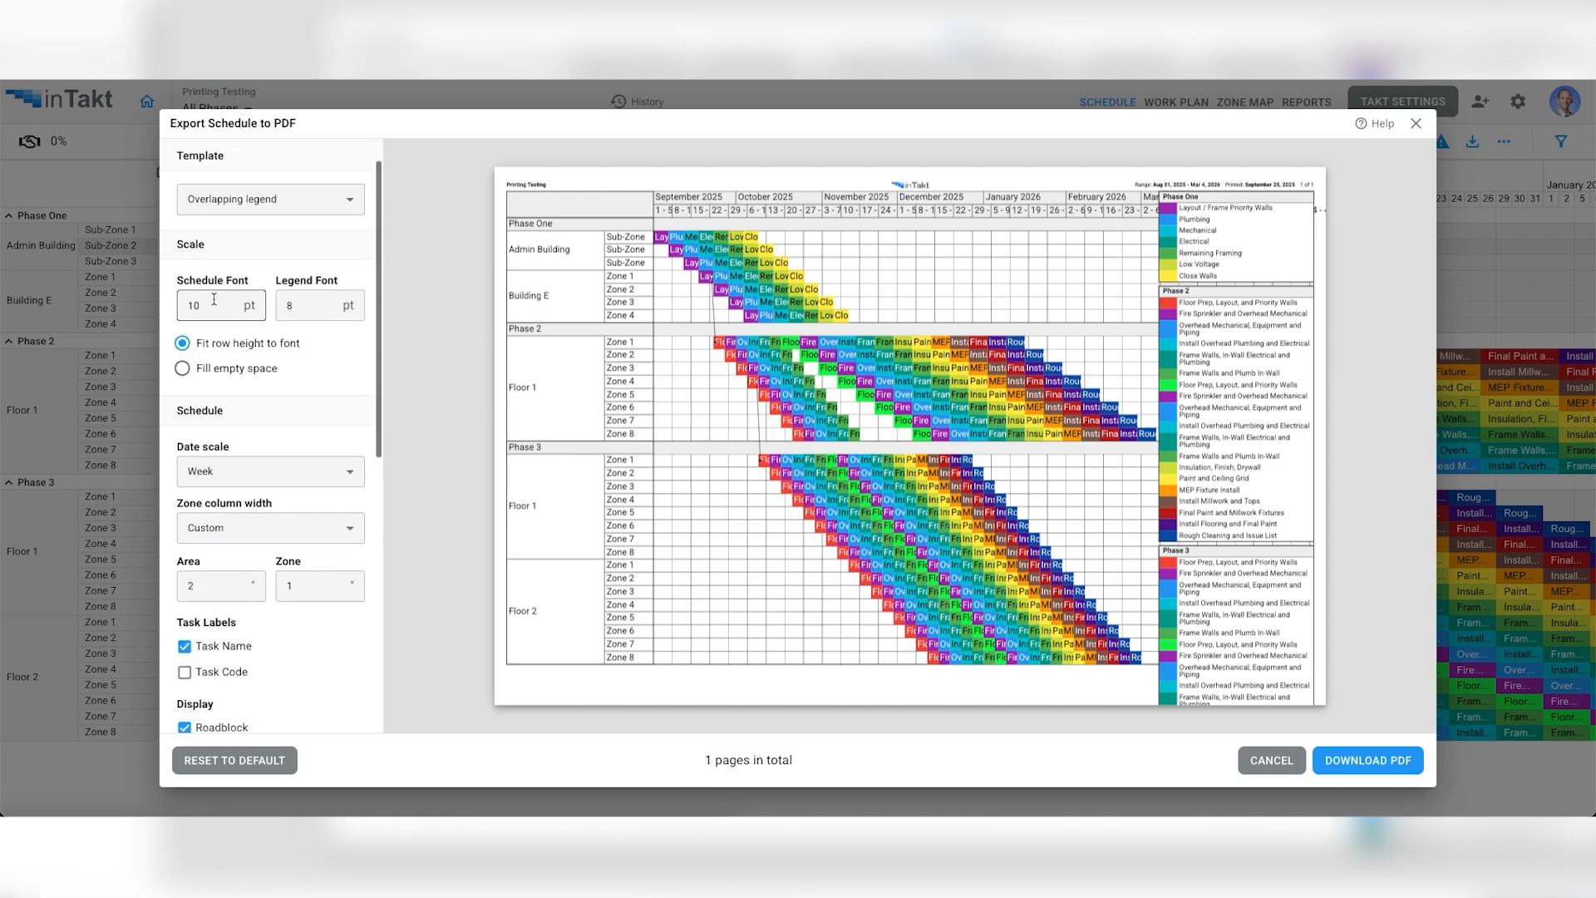
type("8")
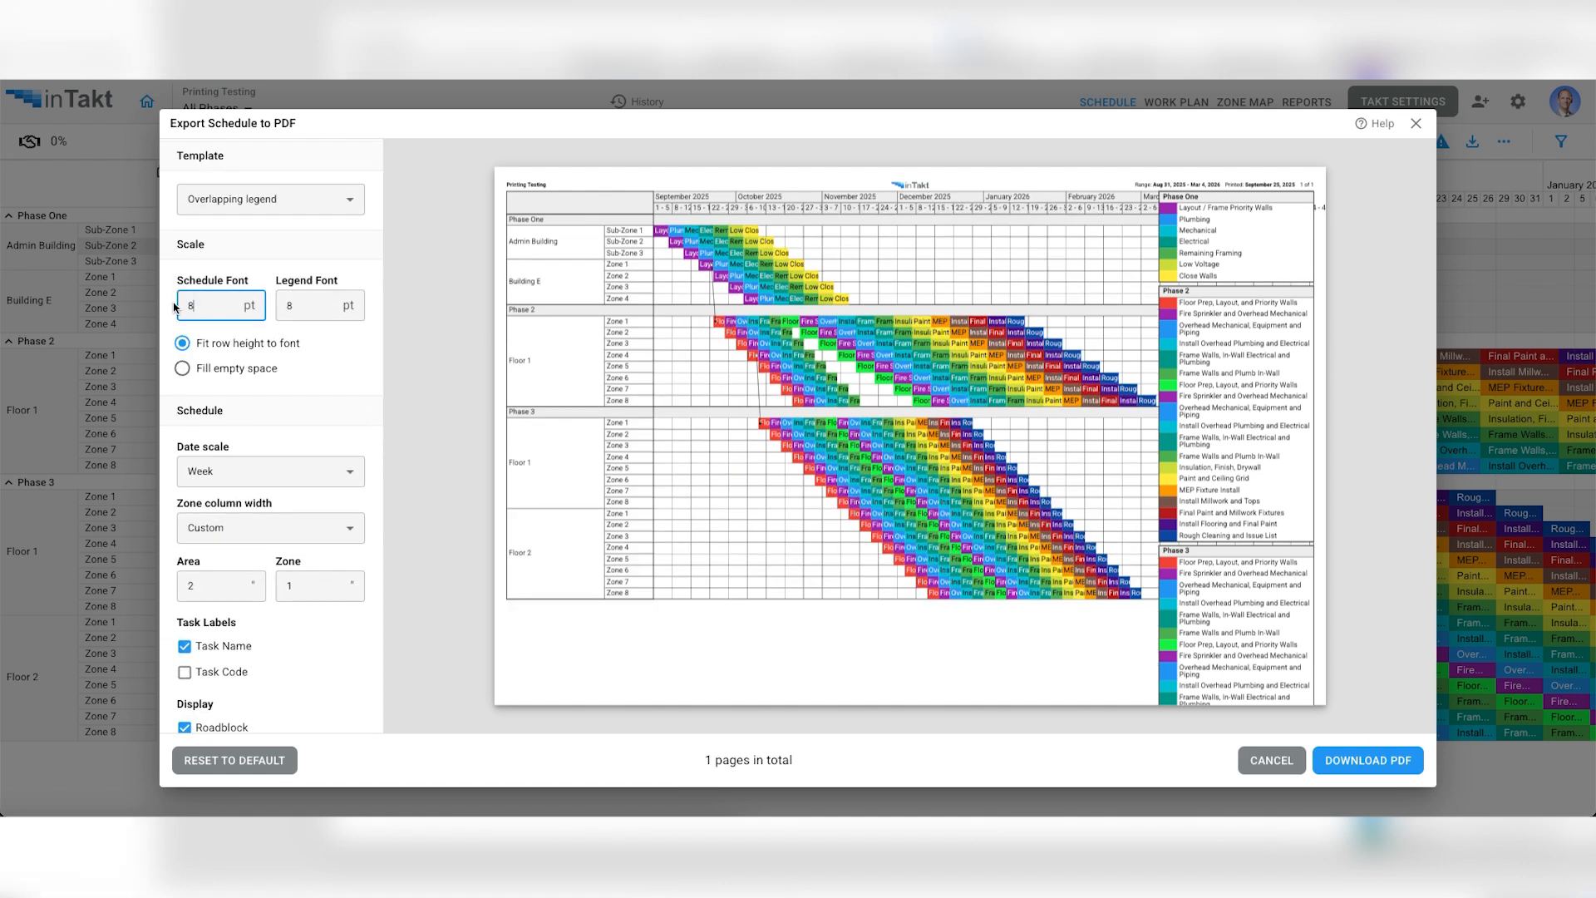
left_click(332, 365)
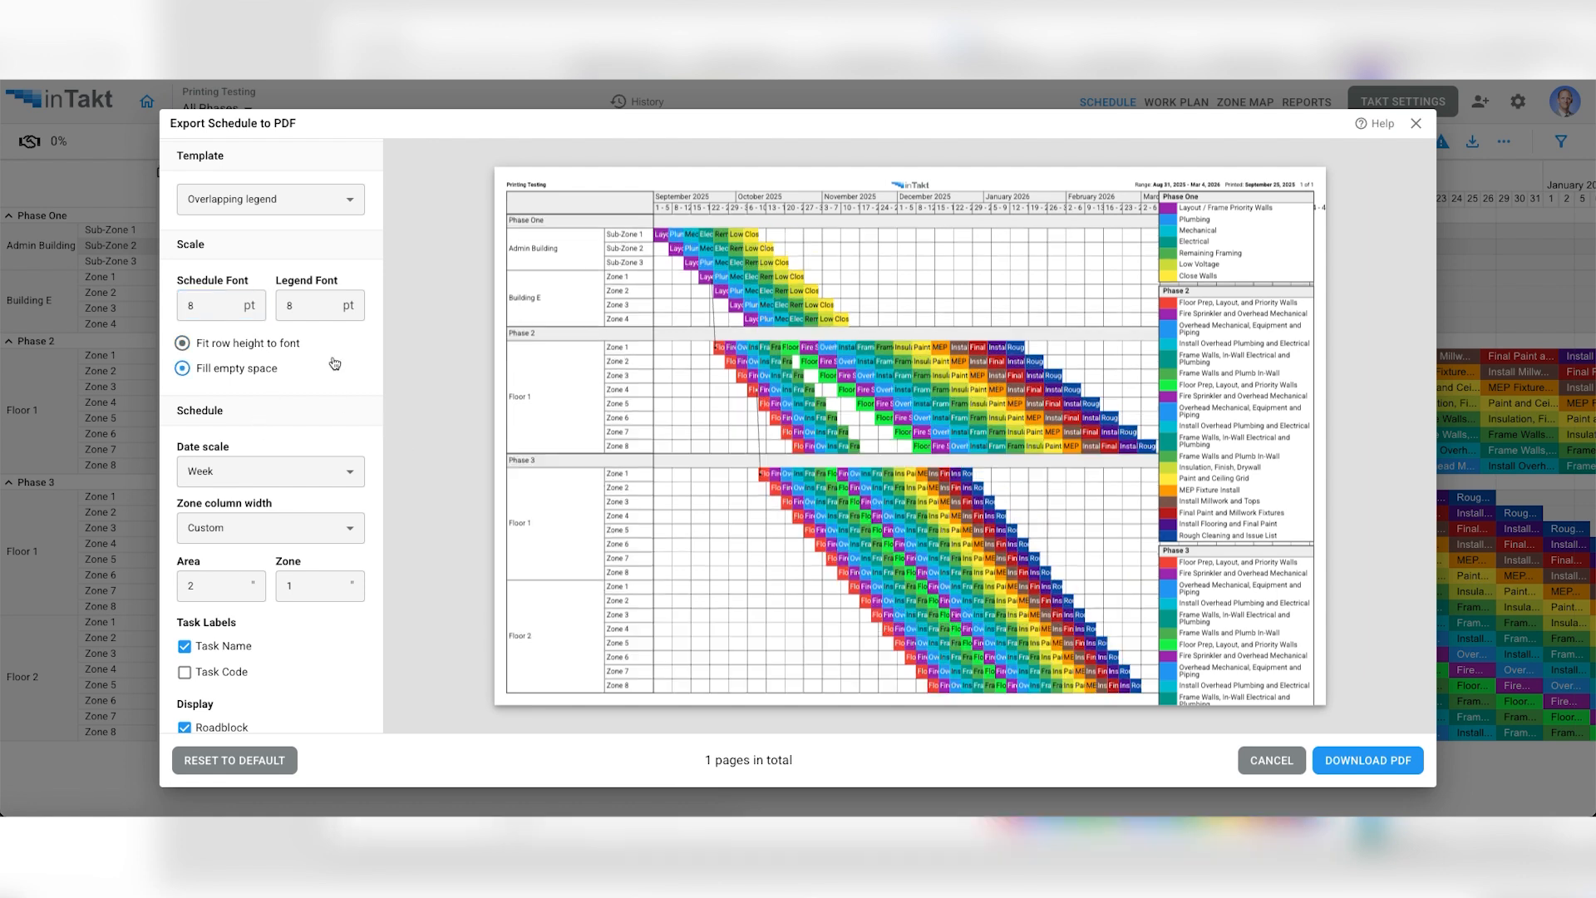
- Preview the schedule with Days off displayed, and hide them again
scroll(332, 365, "down", 4)
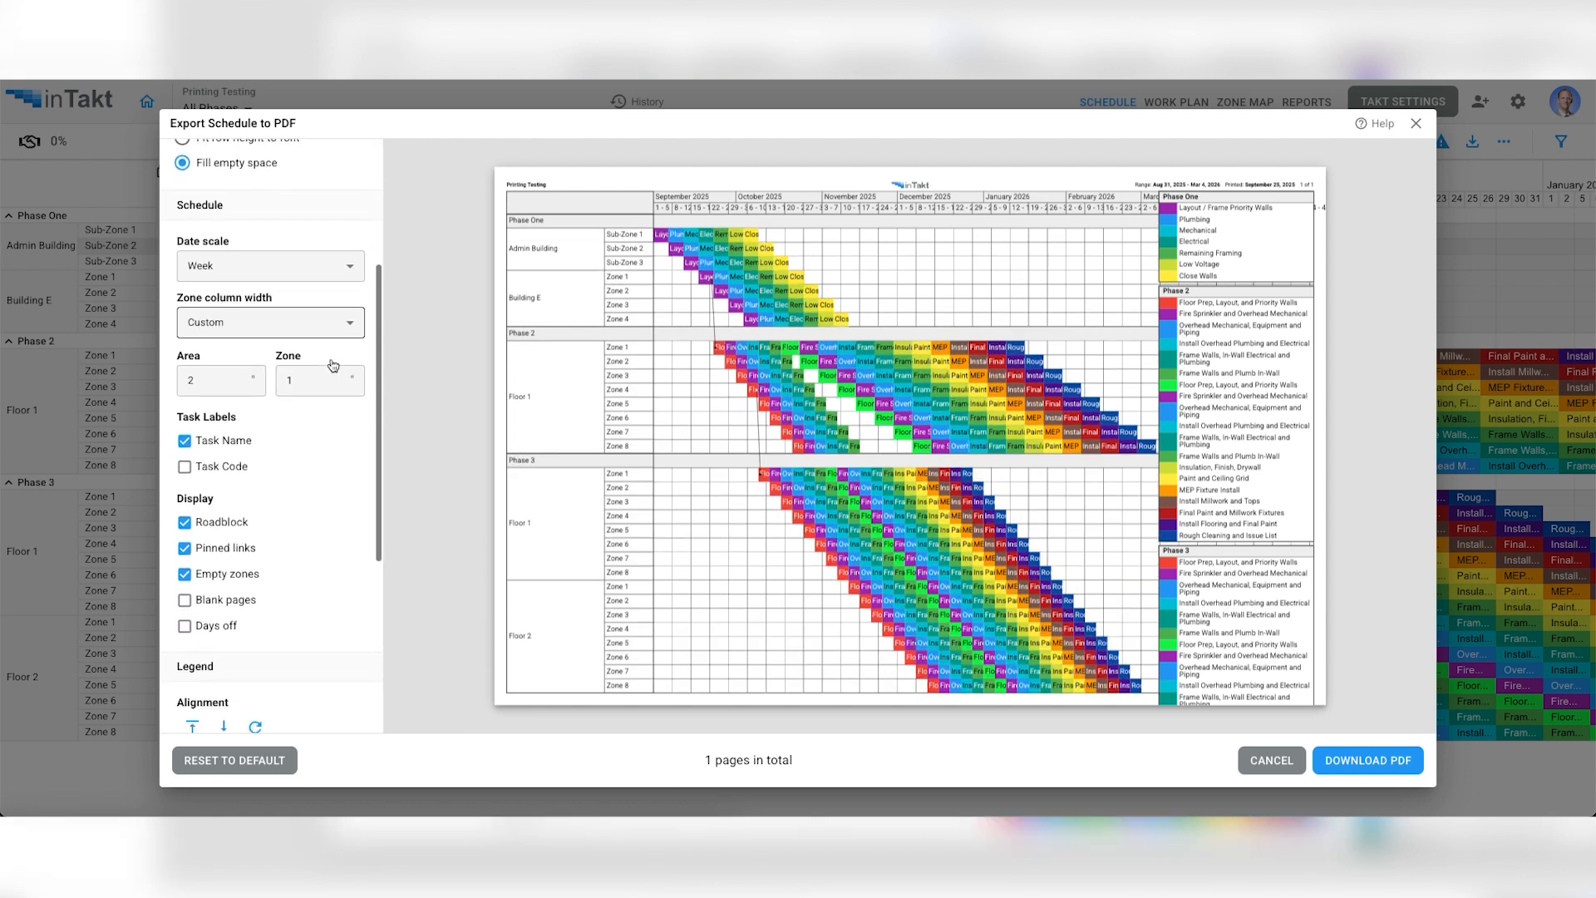
scroll(332, 365, "down", 4)
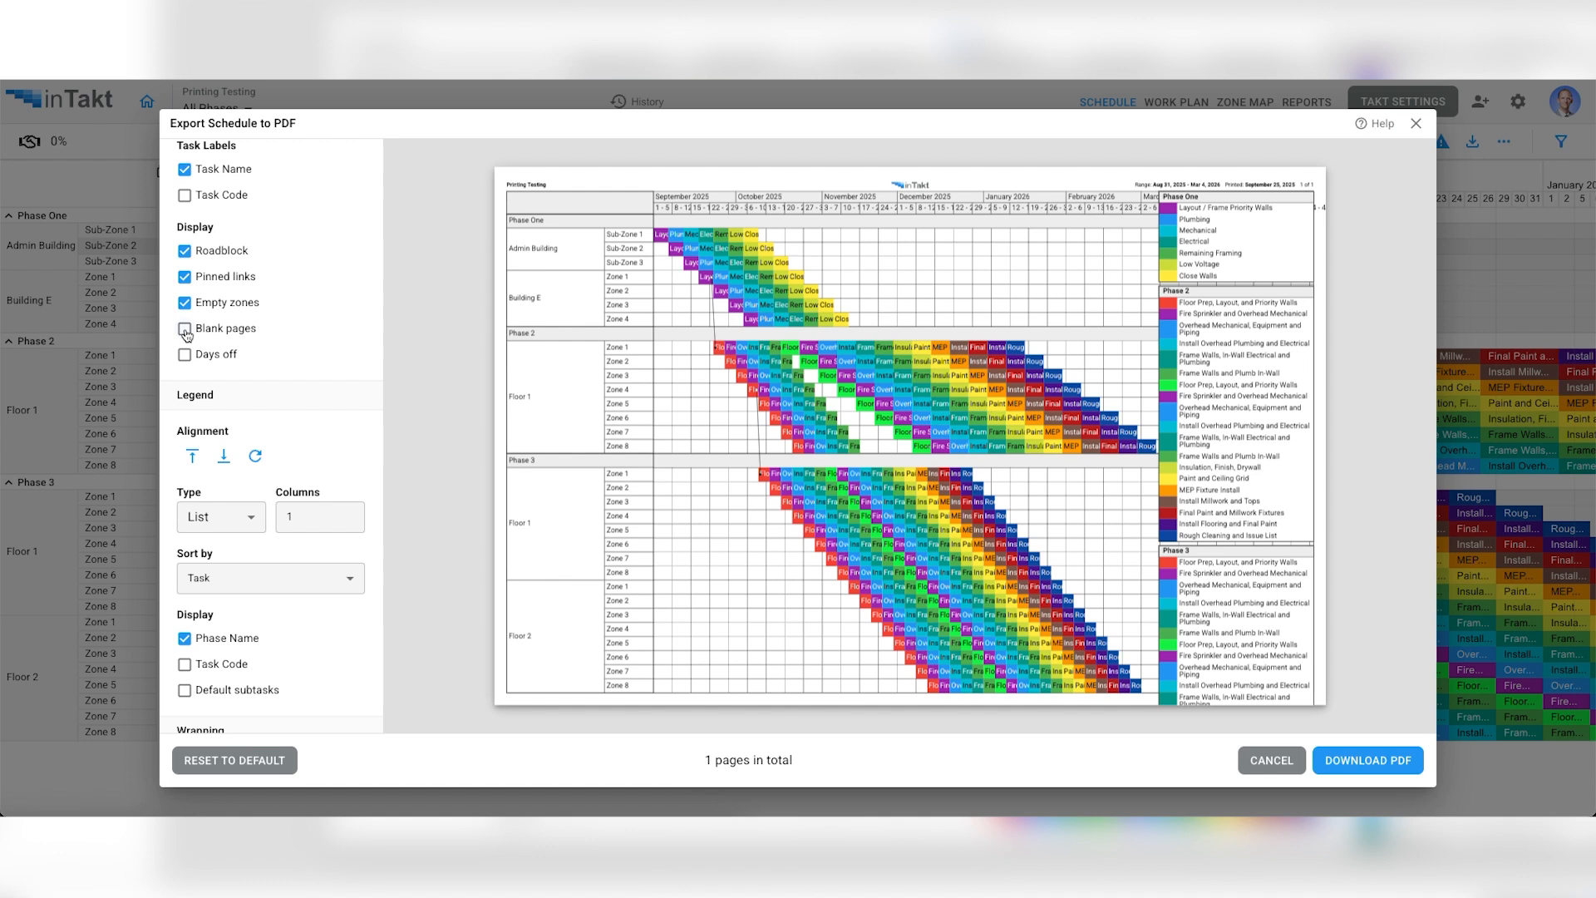
left_click(185, 356)
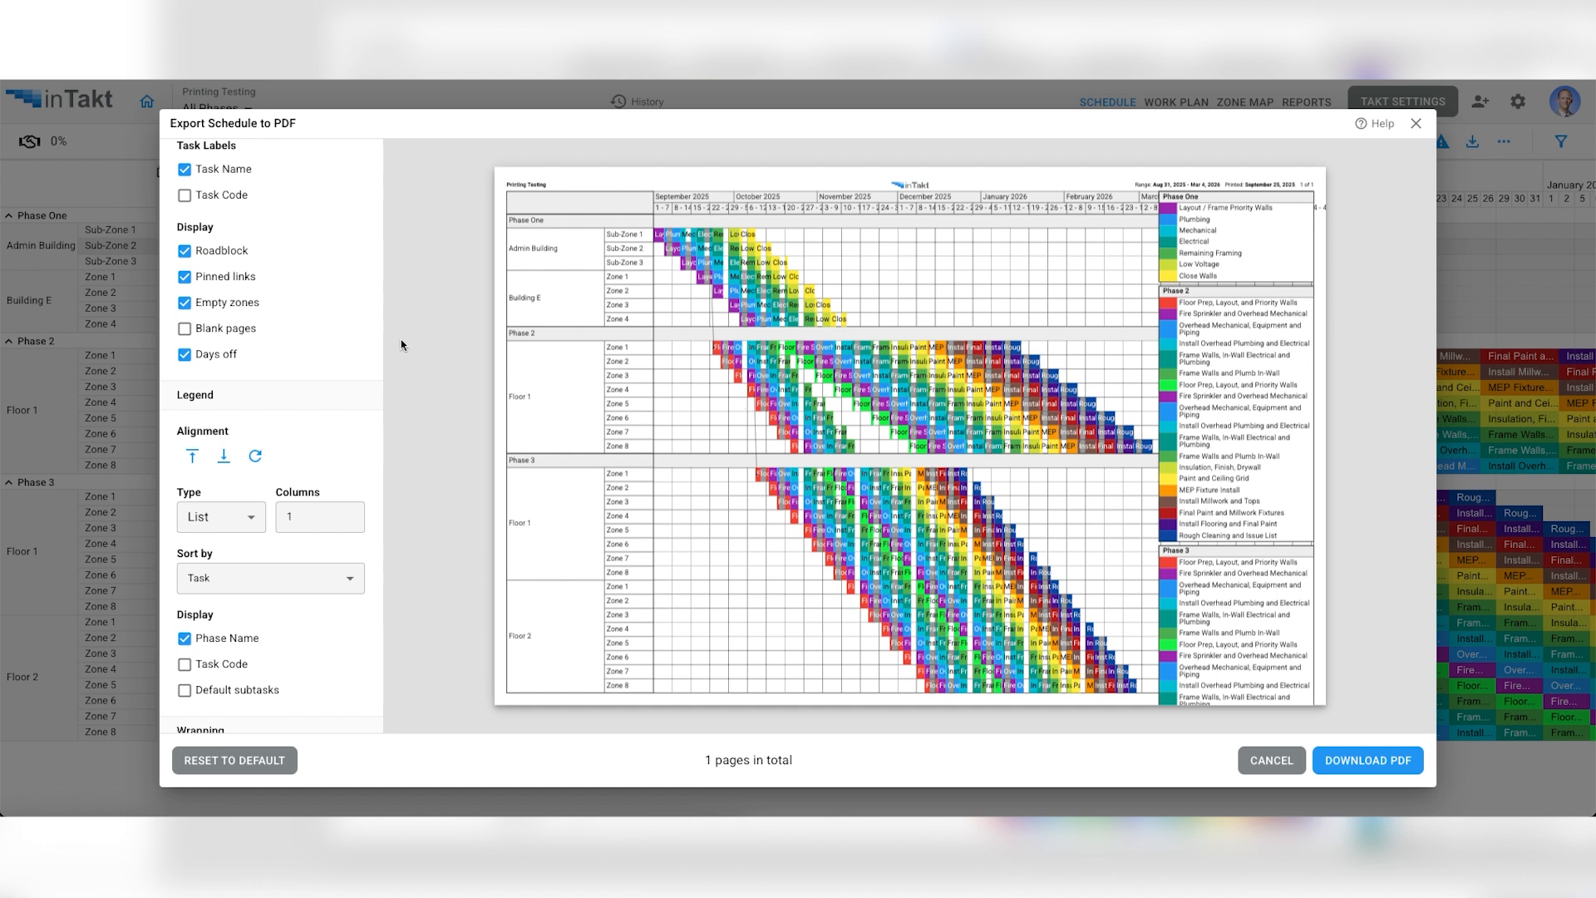
left_click(185, 356)
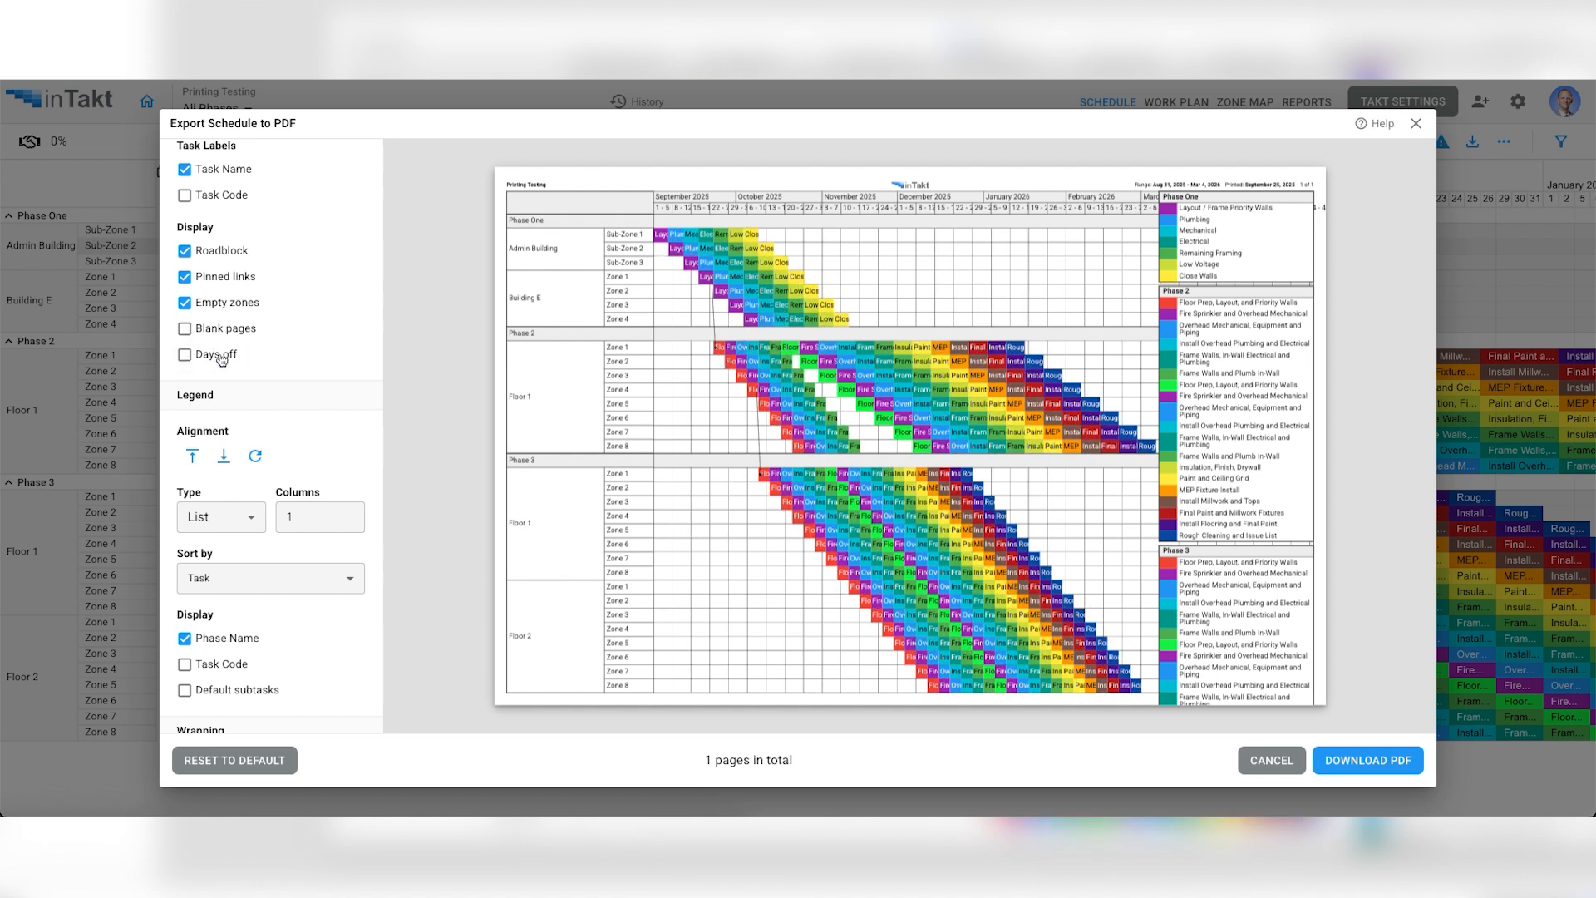
- Preview the legends aligned to the bottom, and align them to the top of their phases
scroll(251, 364, "down", 2)
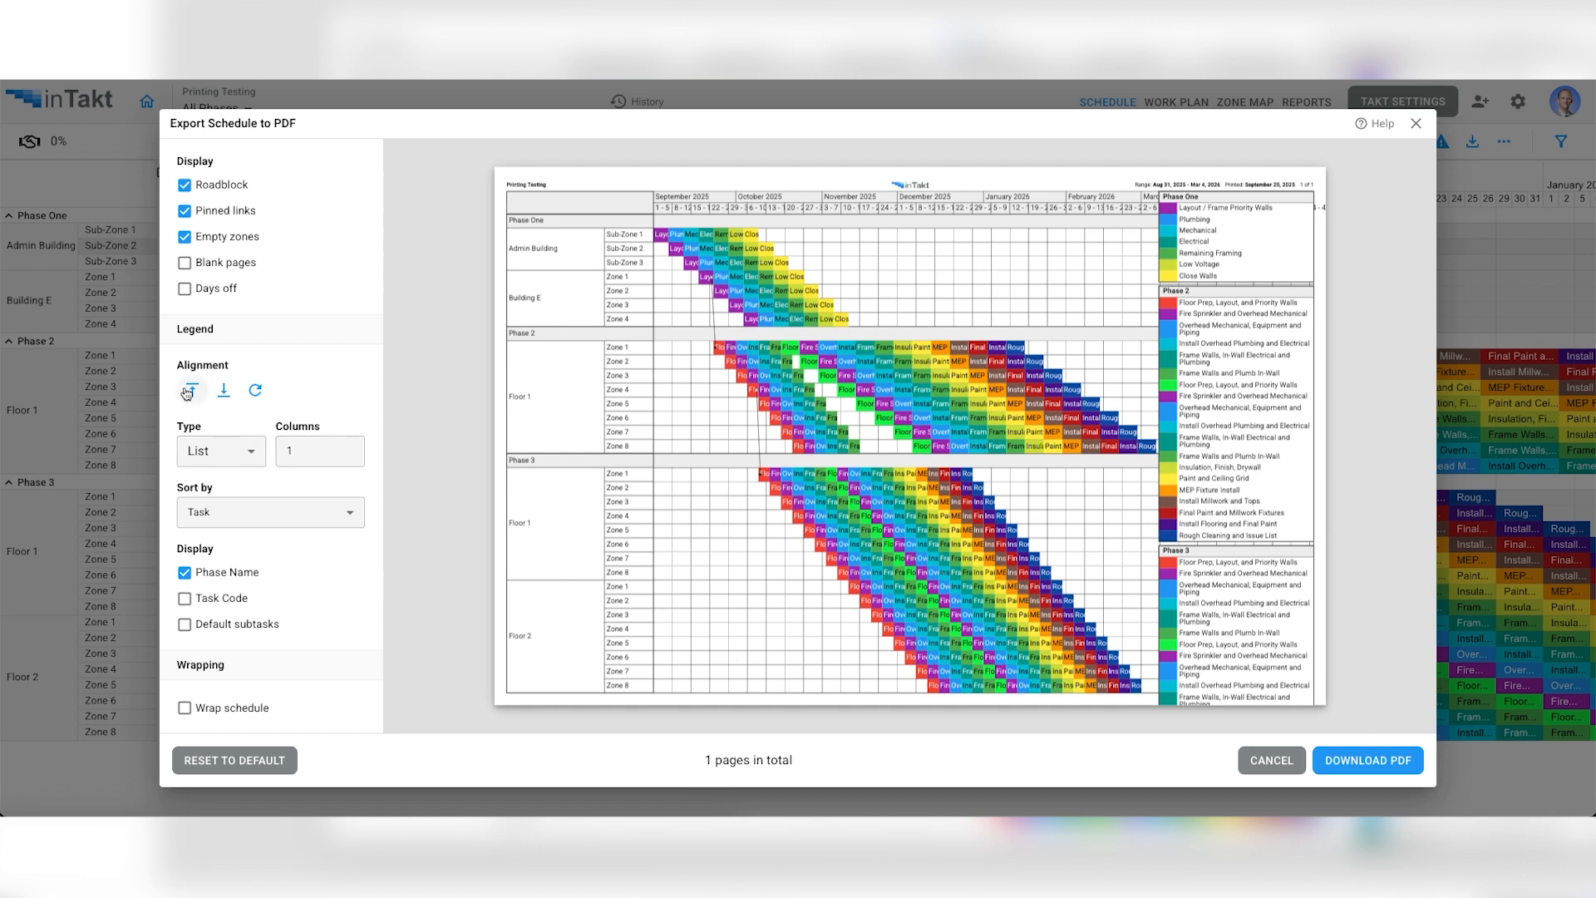
left_click(219, 393)
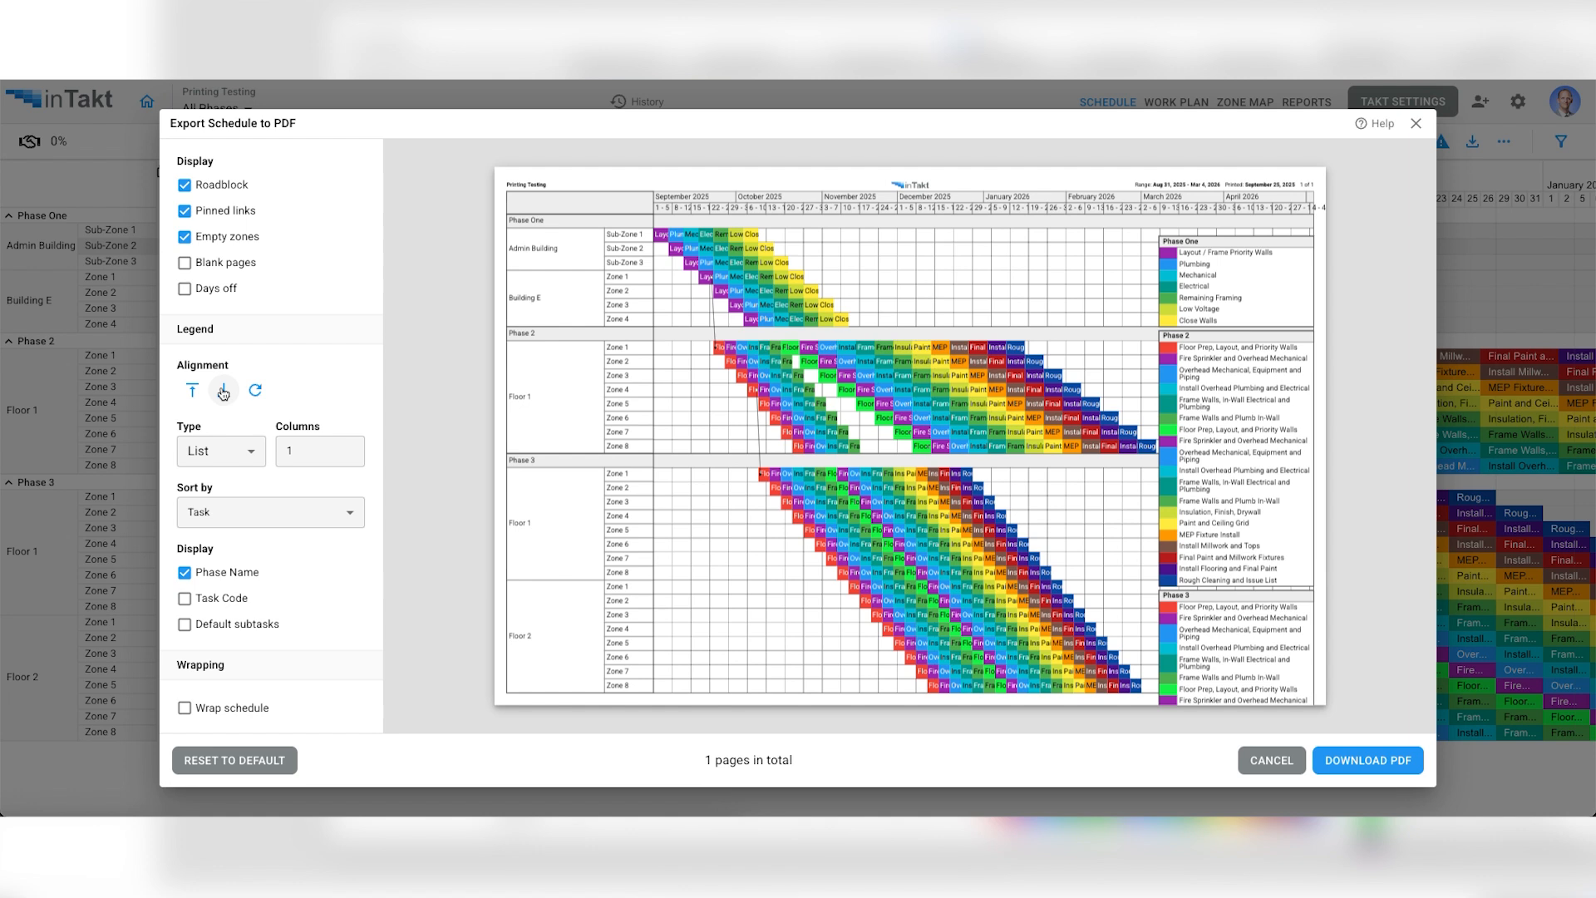
left_click(192, 390)
- Try 2 legend columns, set the count to 3, and change the legend type to Wrapped
left_click(241, 453)
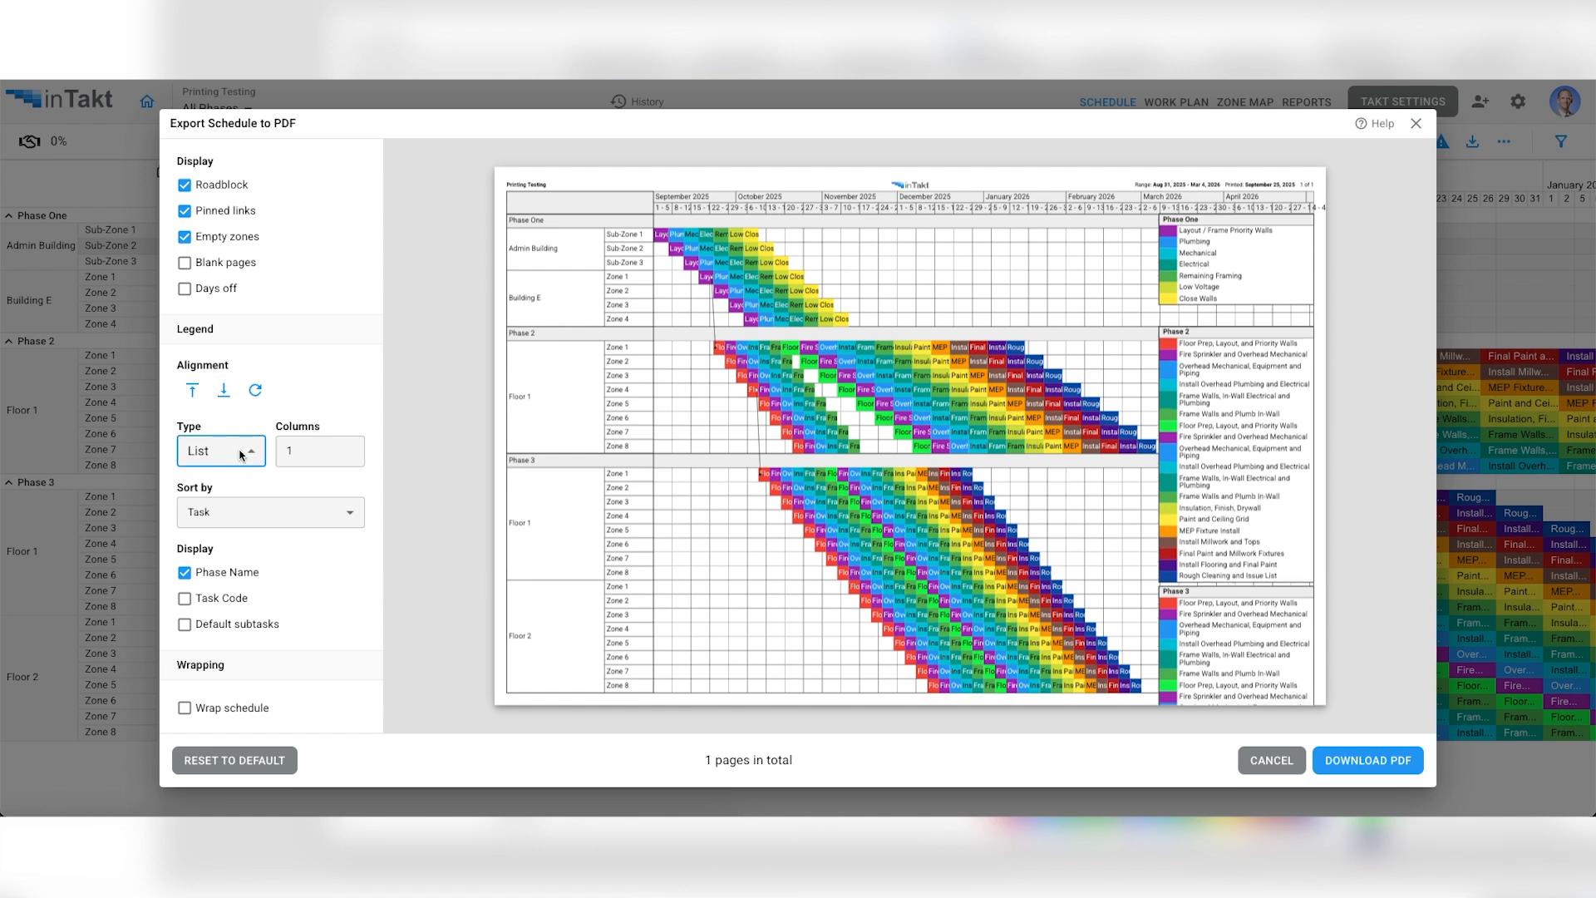
left_click(240, 455)
left_click(308, 451)
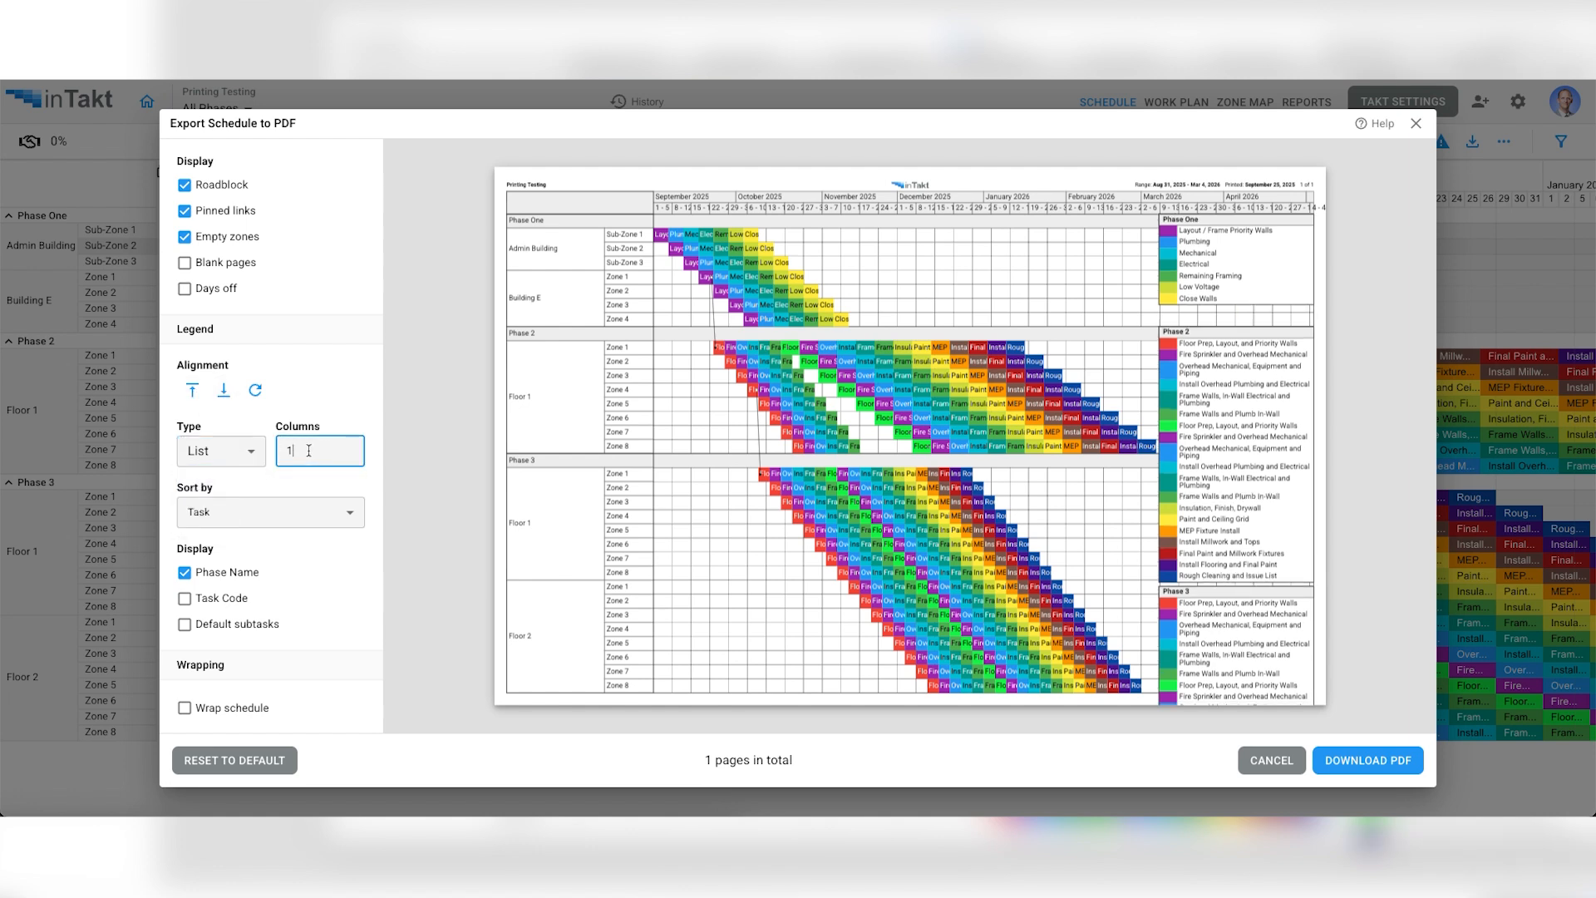
type("2")
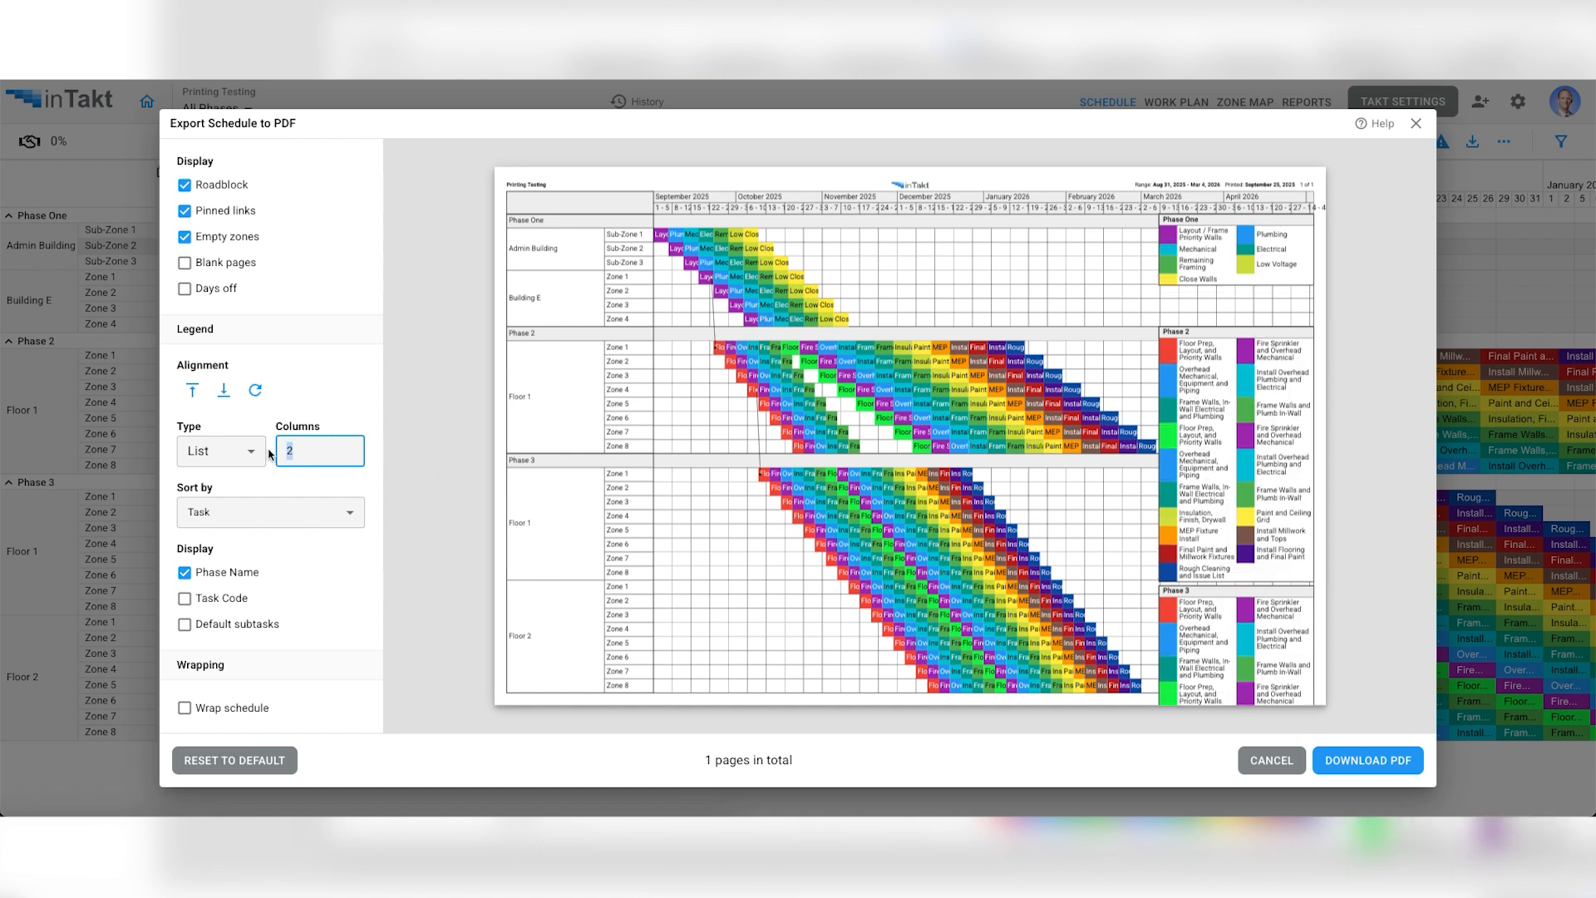
type("3")
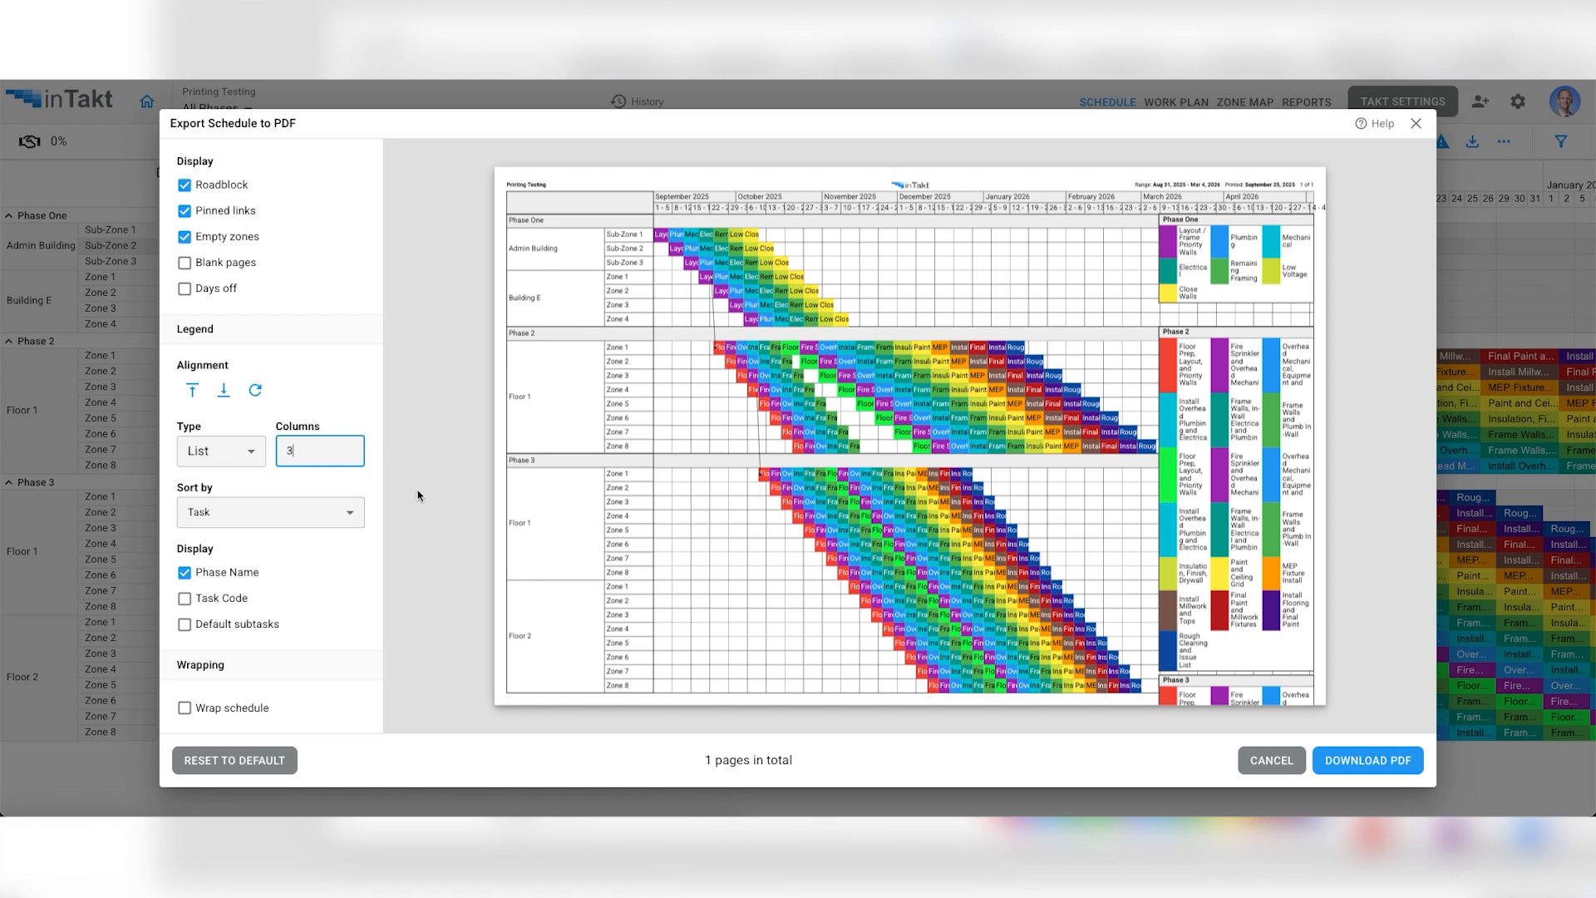
left_click(221, 451)
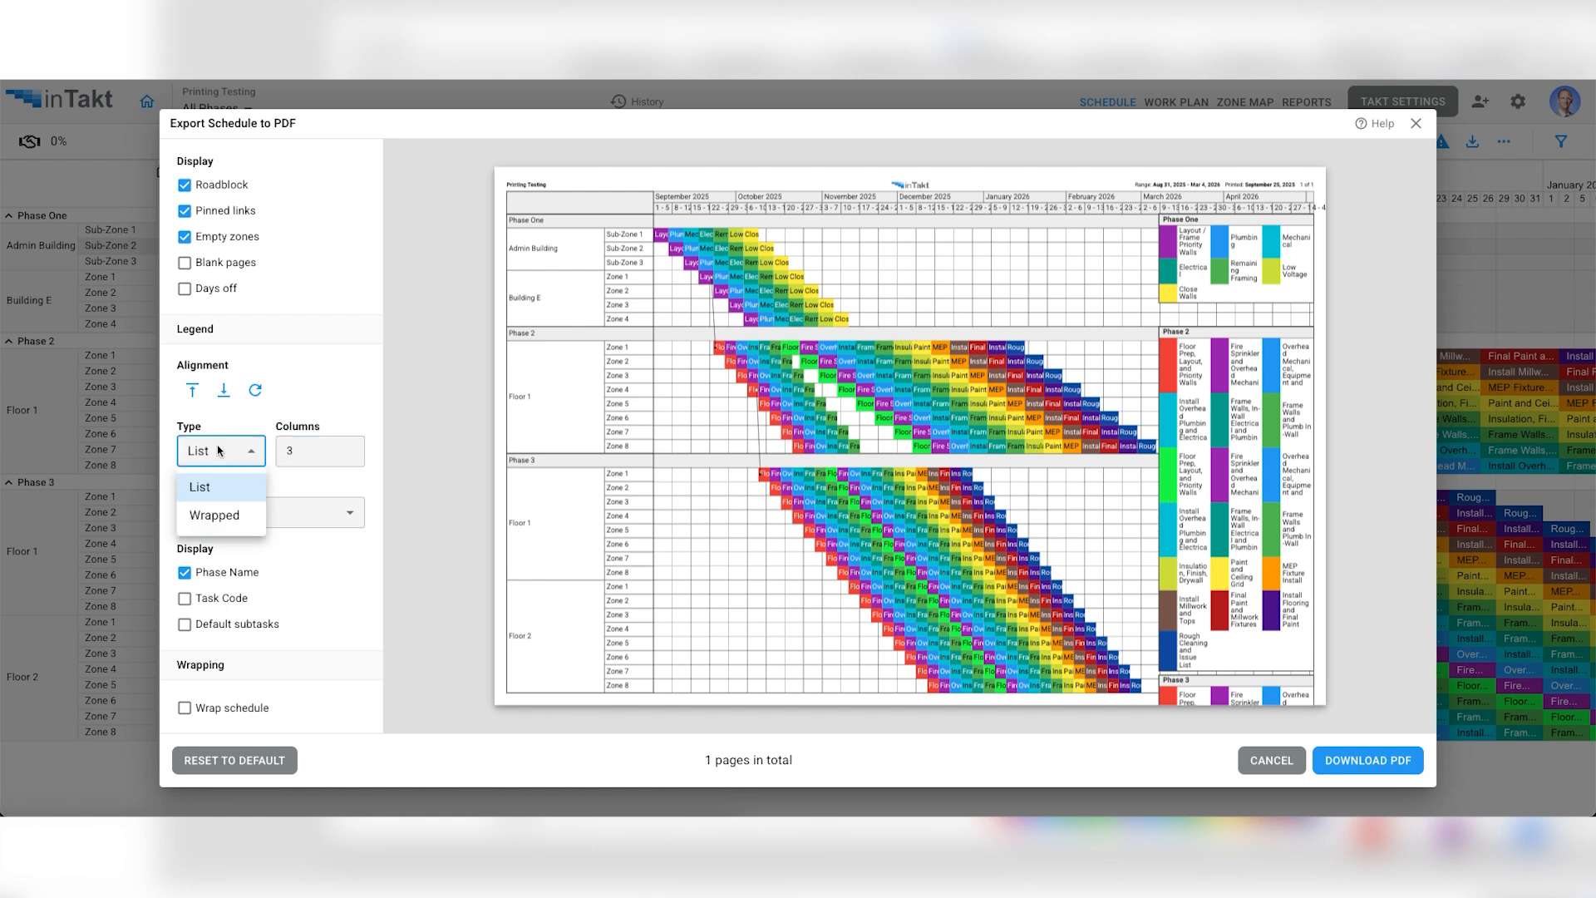
left_click(218, 515)
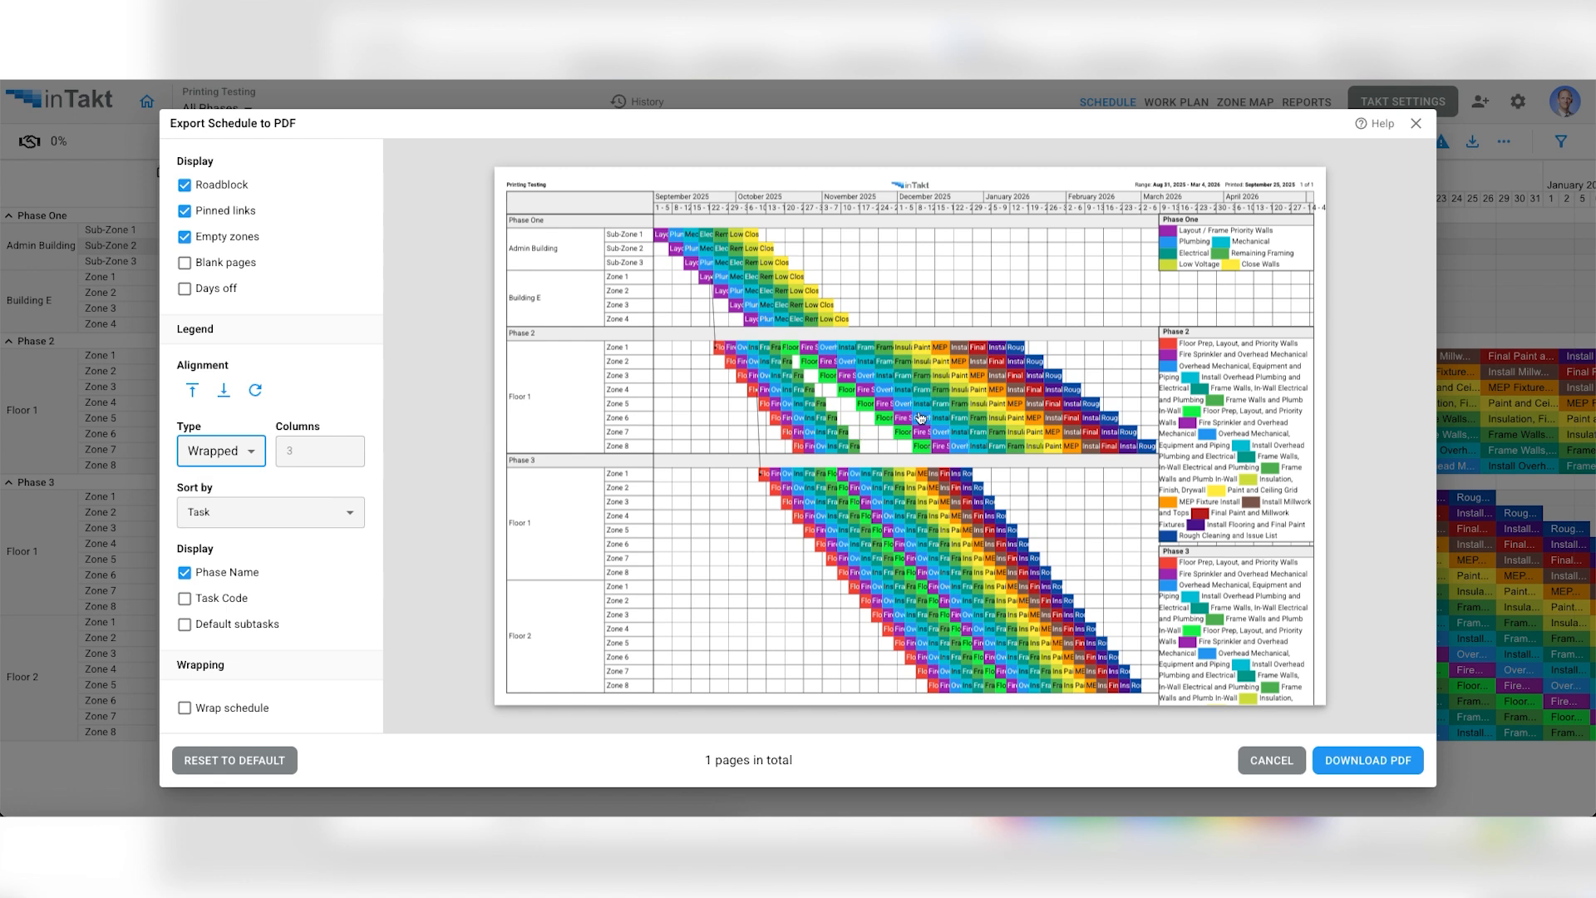
- Start editing the legends on the preview page, and place a widened Phase One legend in the empty area beside the Admin Building rows
left_click(1058, 492)
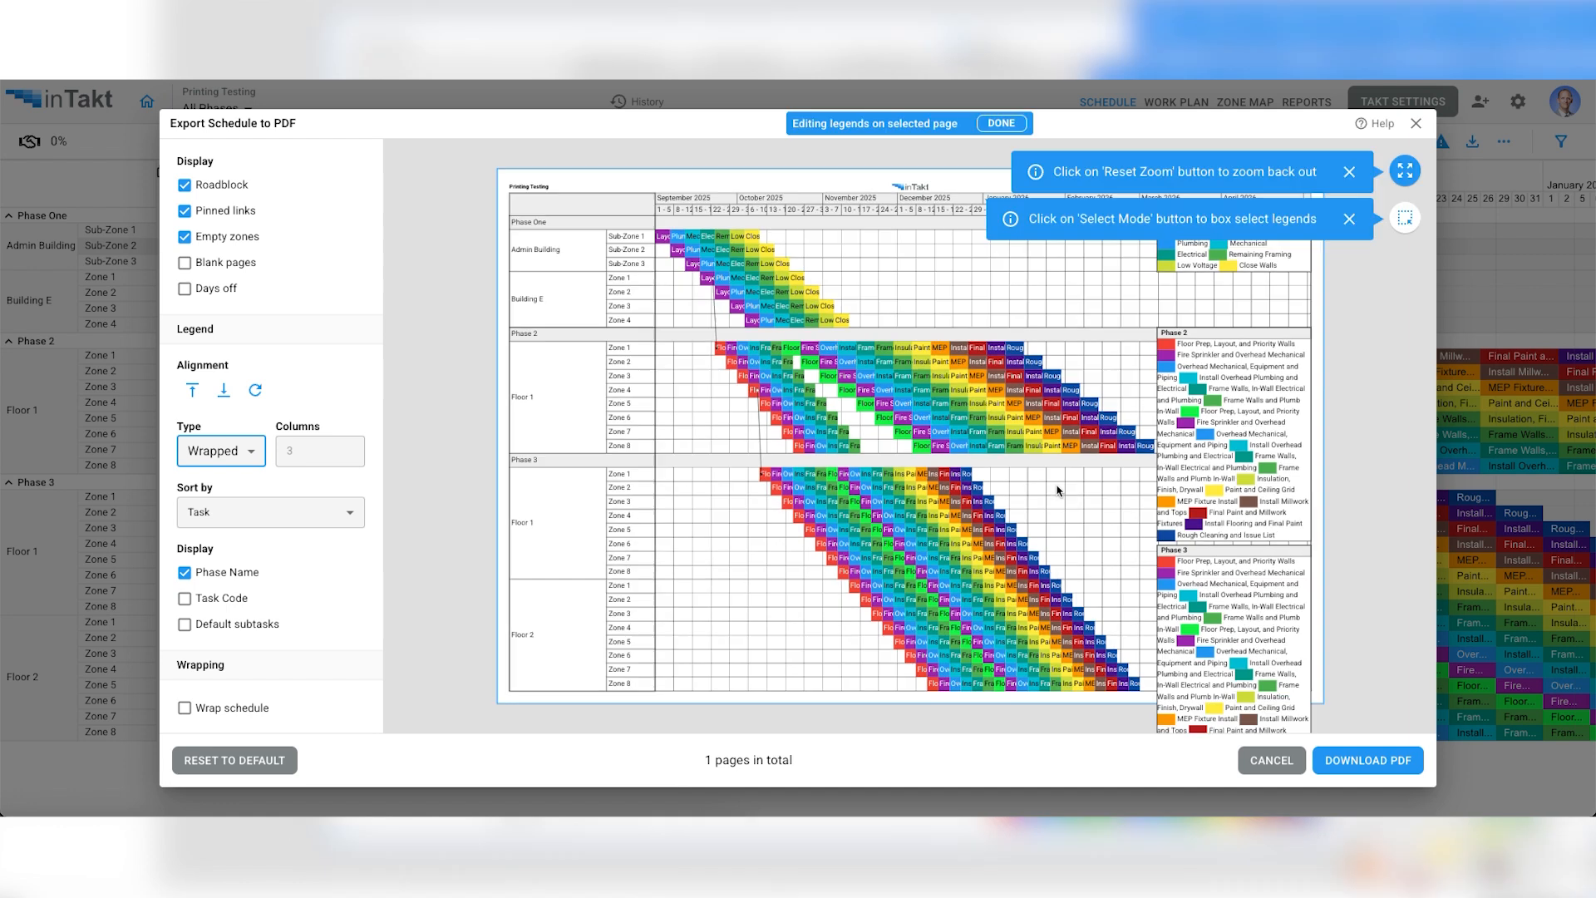
left_click(1349, 219)
left_click(1352, 173)
left_click_drag(1239, 261, 1132, 264)
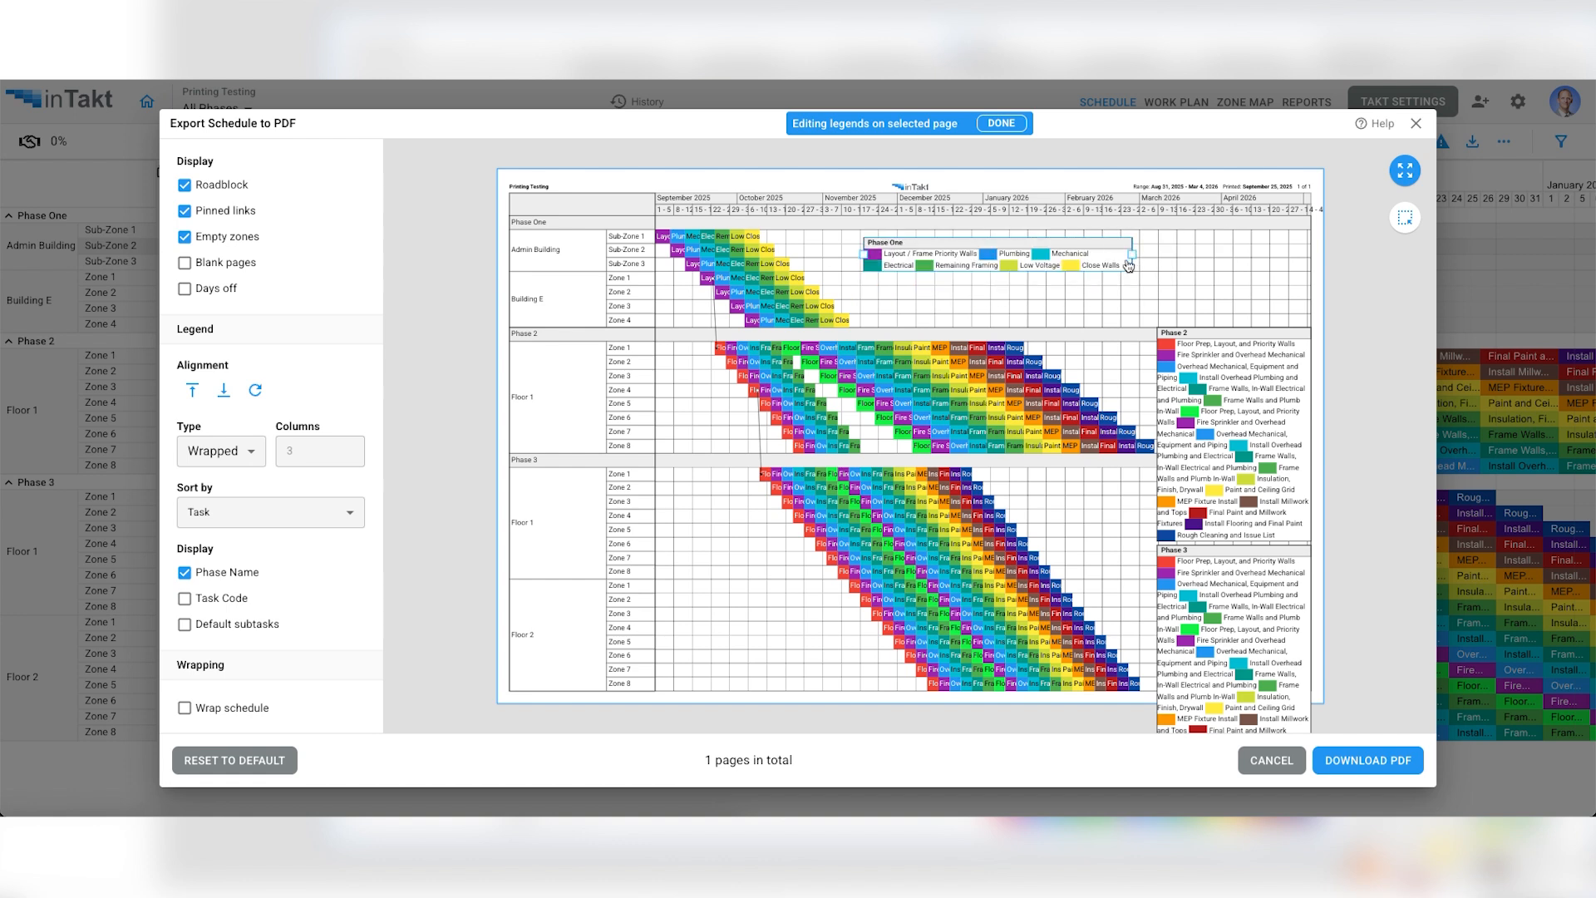
- Widen the Phase 2 and Phase 3 legends, moving Phase 2's near the end of its tasks and Phase 3's to the start of Floor 2
left_click_drag(1181, 369, 1096, 369)
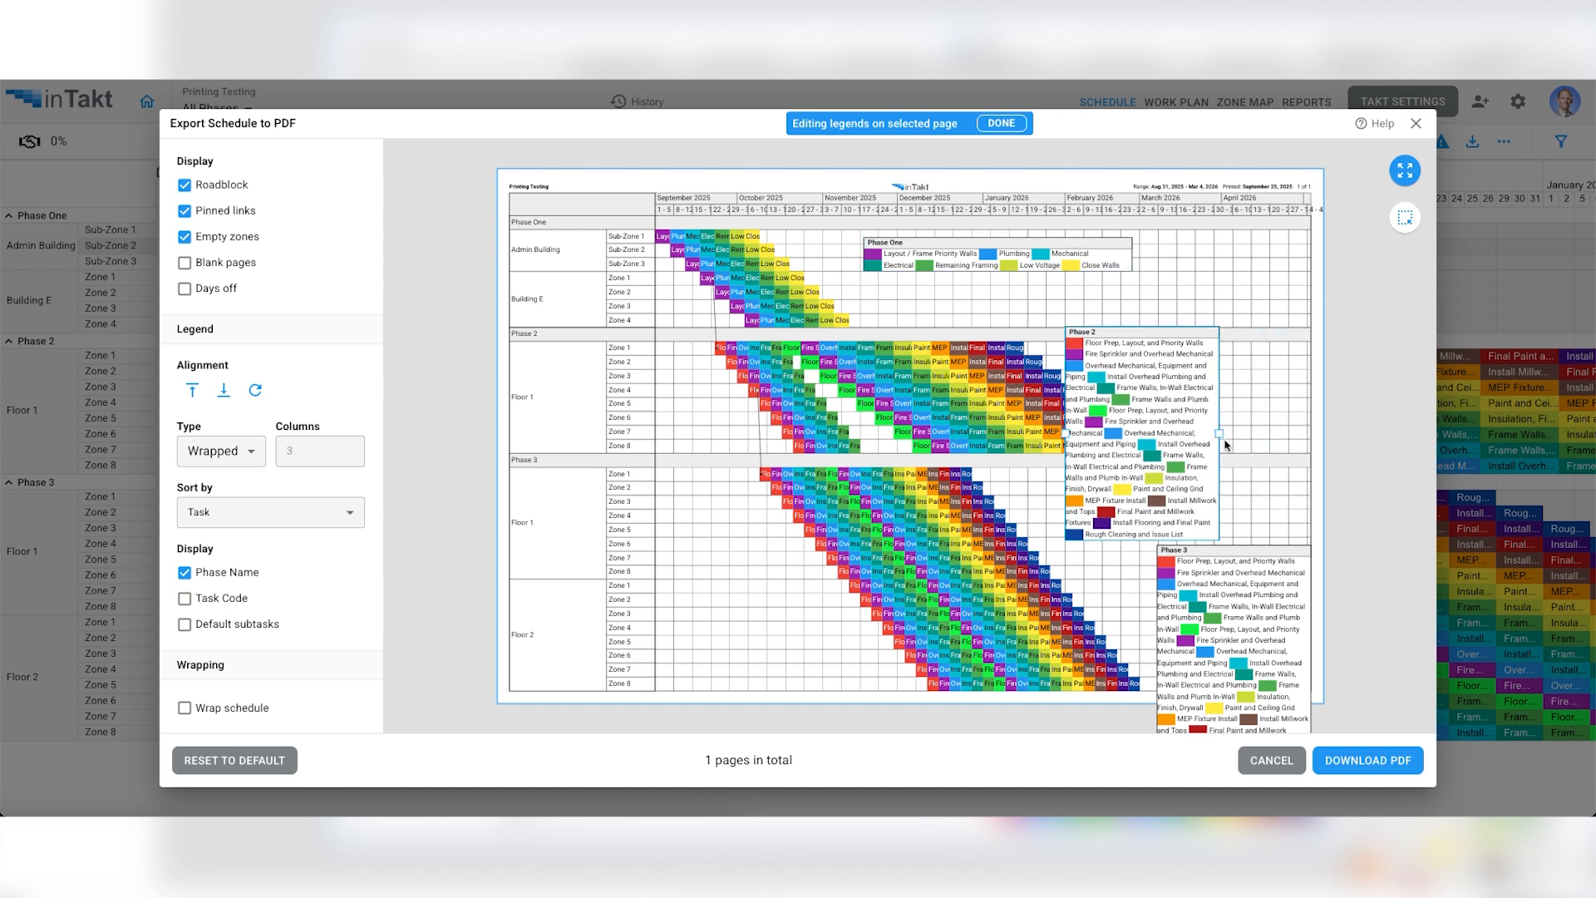
left_click_drag(1219, 433, 1314, 431)
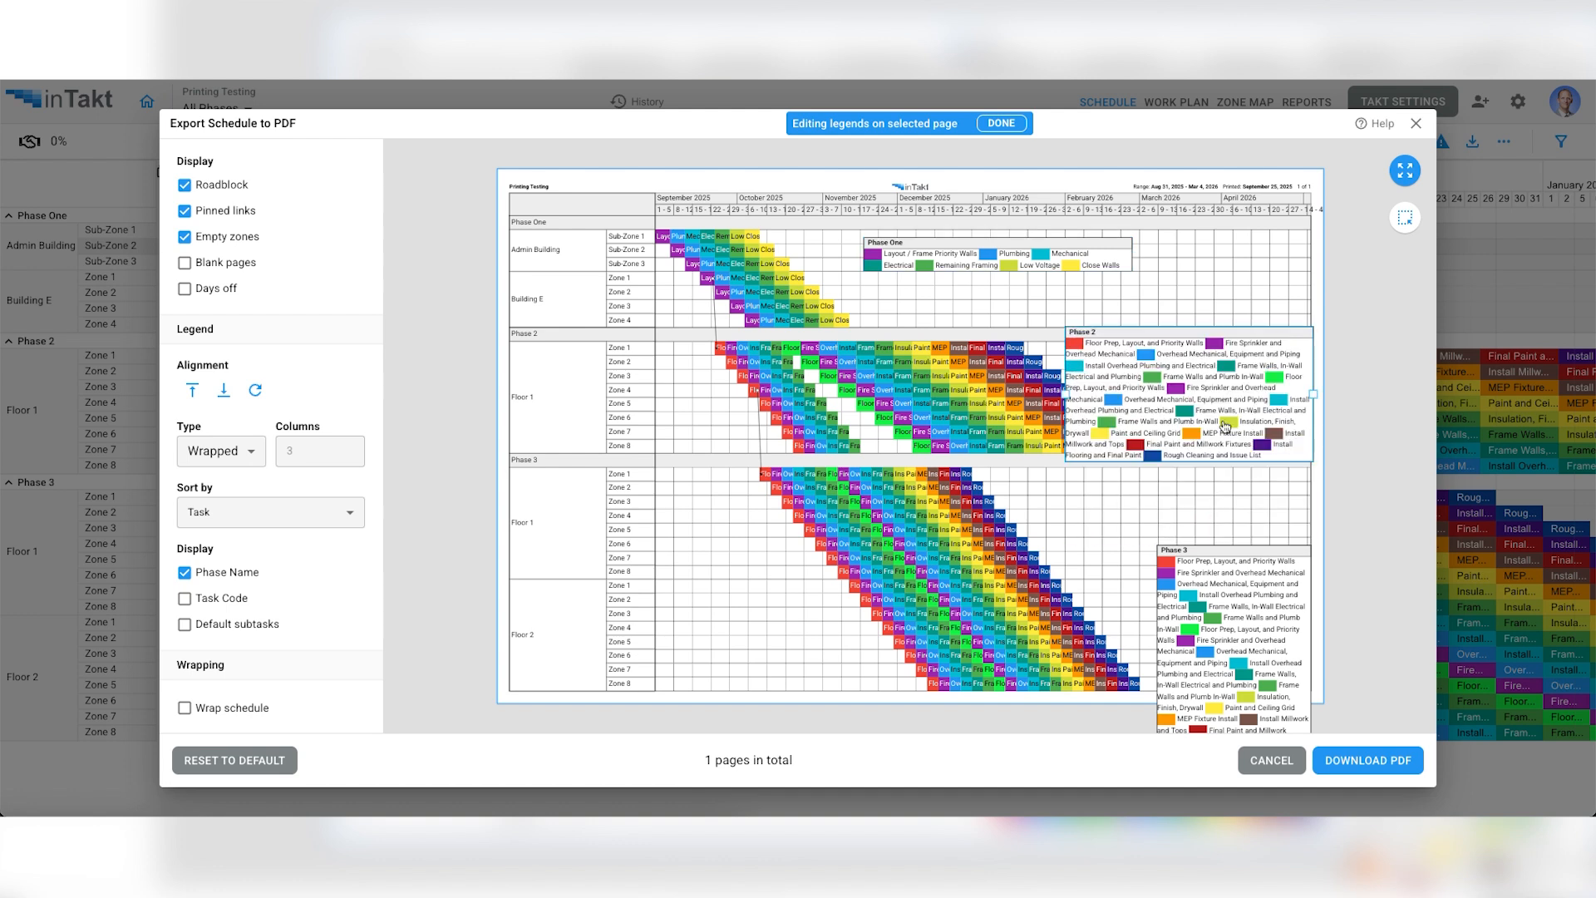
left_click_drag(1067, 395, 976, 395)
left_click_drag(1110, 390, 1164, 437)
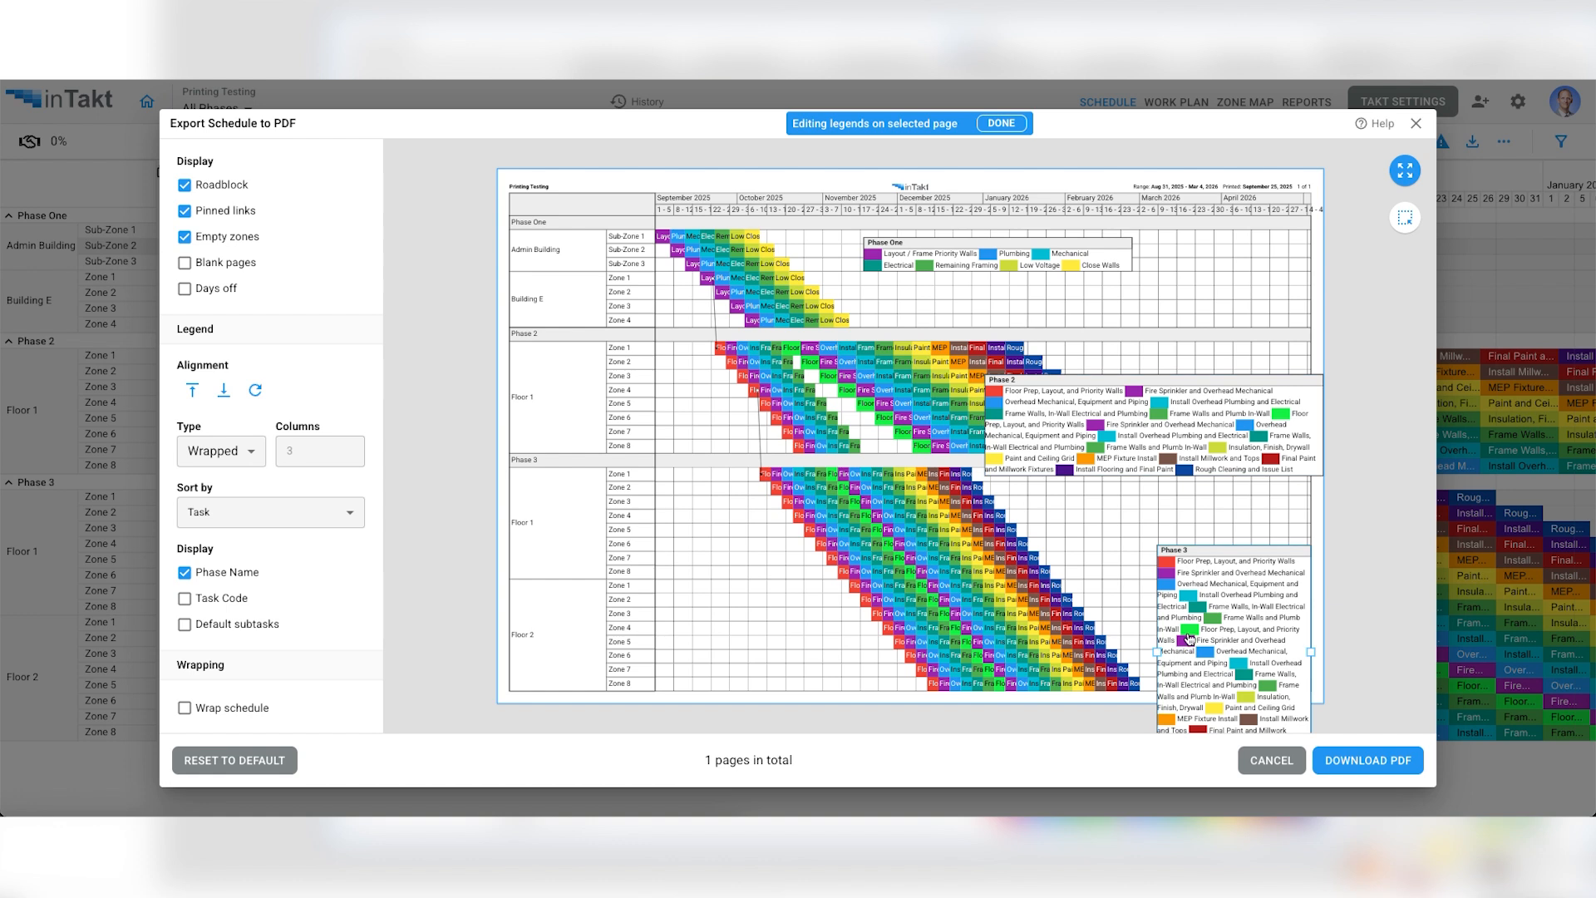
left_click_drag(1157, 646, 957, 639)
left_click_drag(1110, 629, 834, 650)
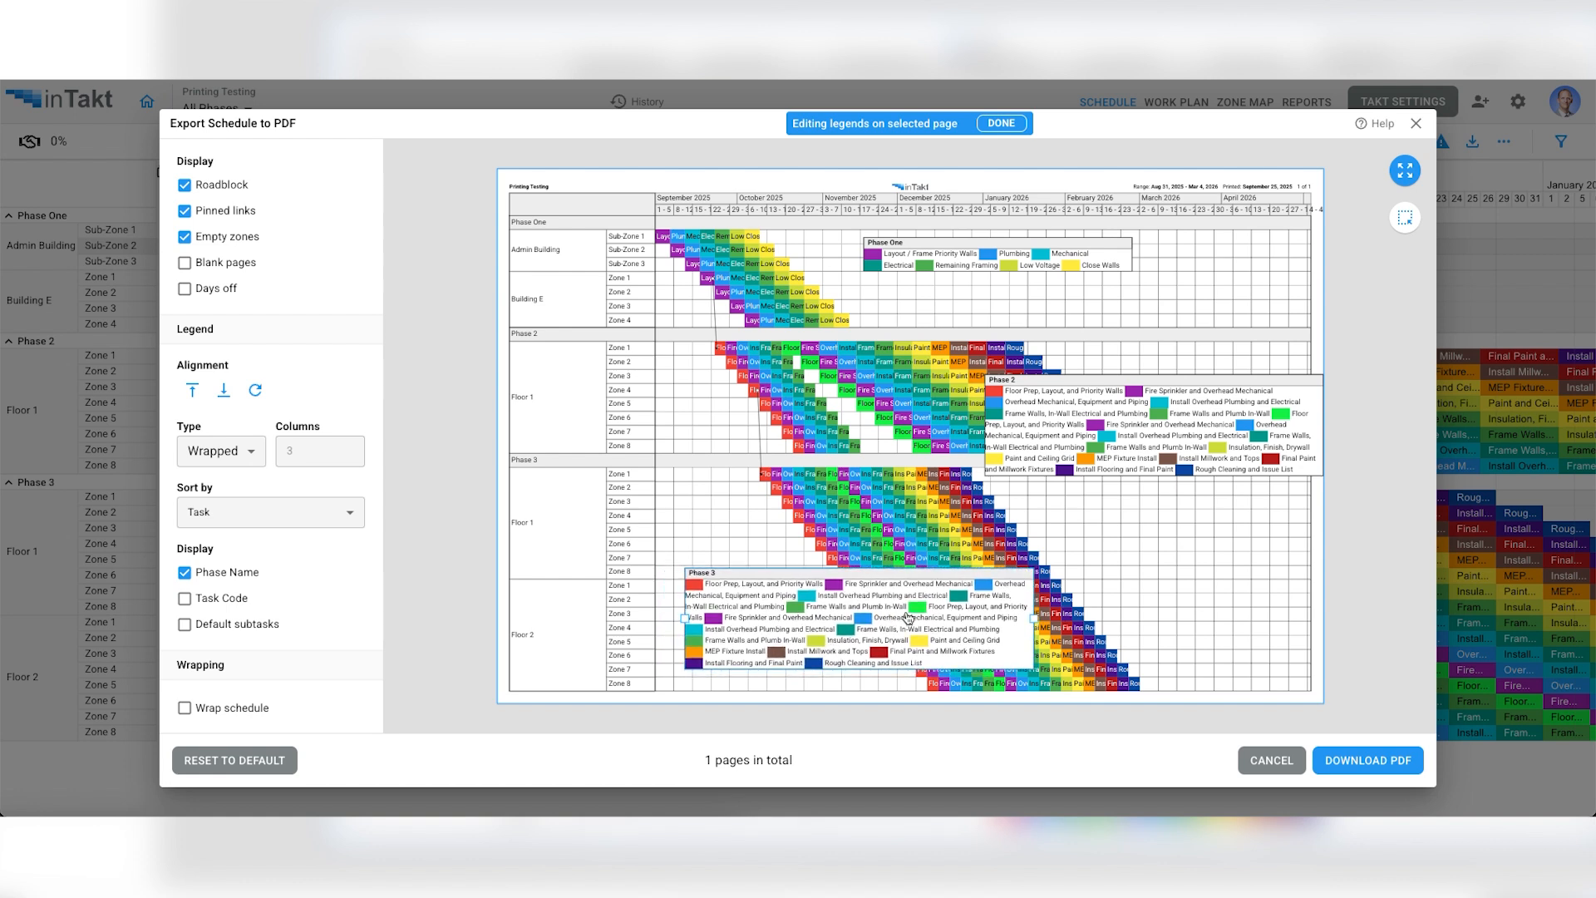
- Try sorting the legends by Company, and return the sorting to Task
left_click(218, 516)
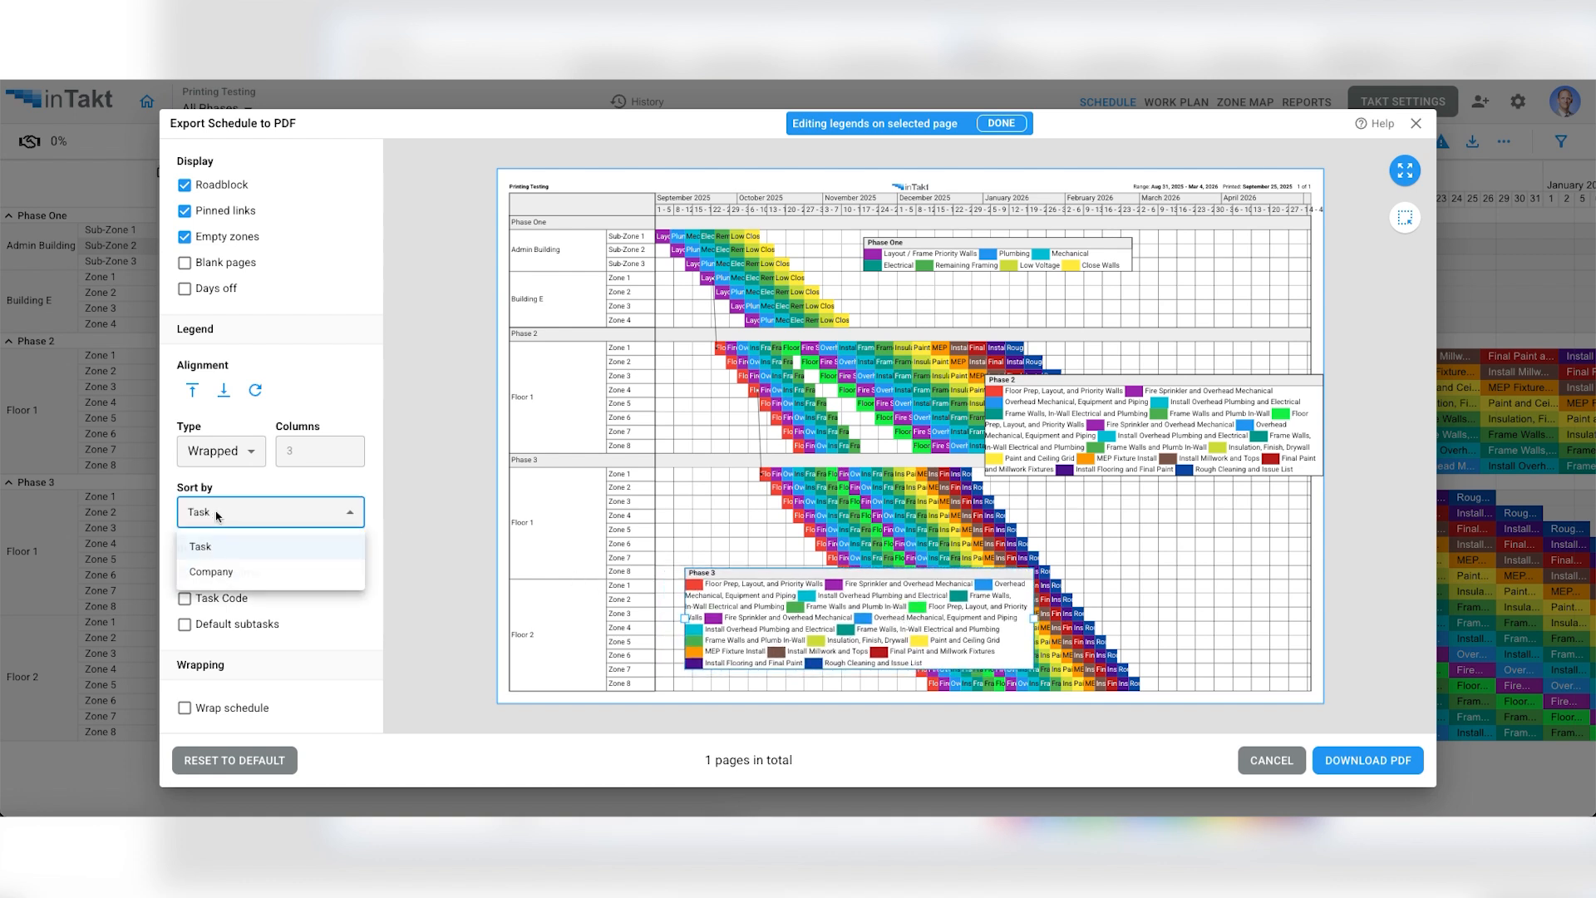
left_click(222, 576)
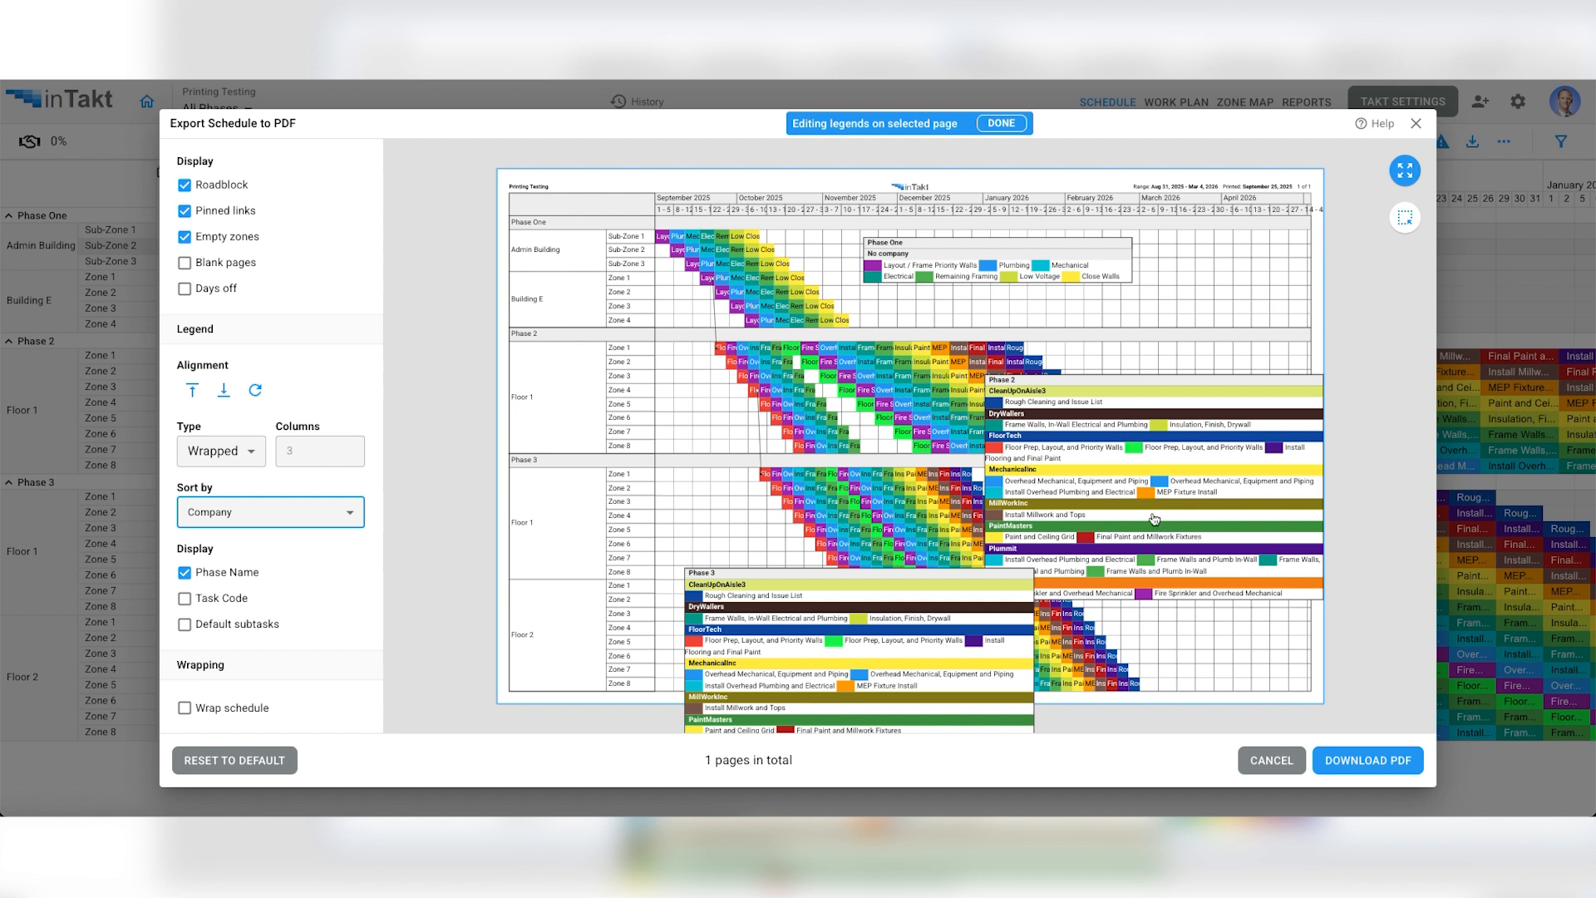
left_click(220, 514)
left_click(223, 549)
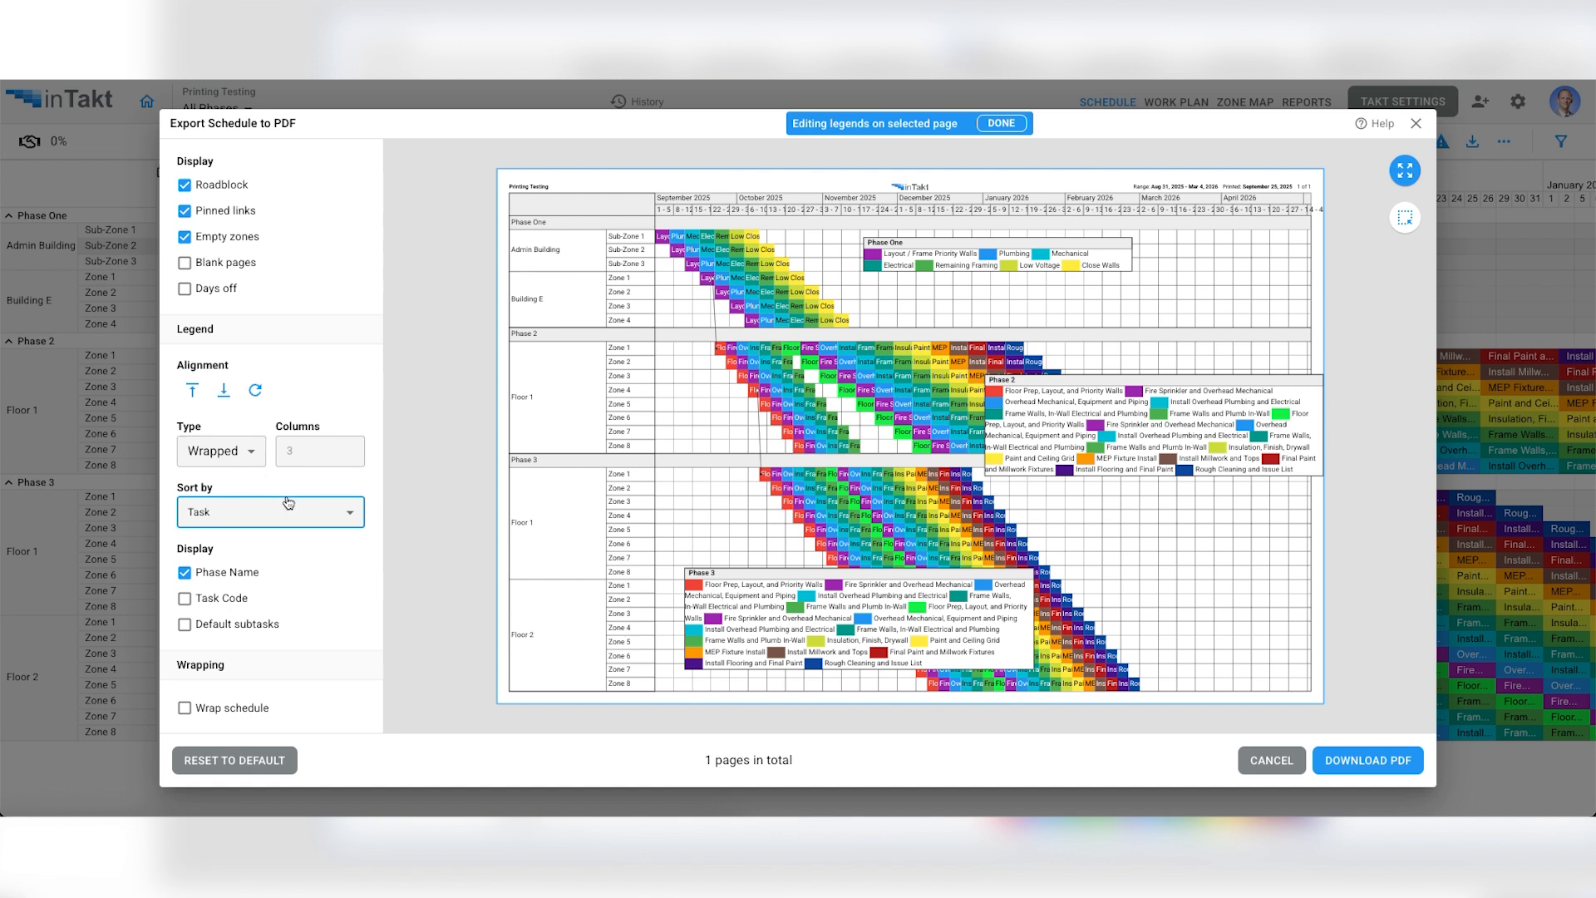
- Try the legends without phase names, add task codes to them, and try showing the default subtasks
left_click(185, 572)
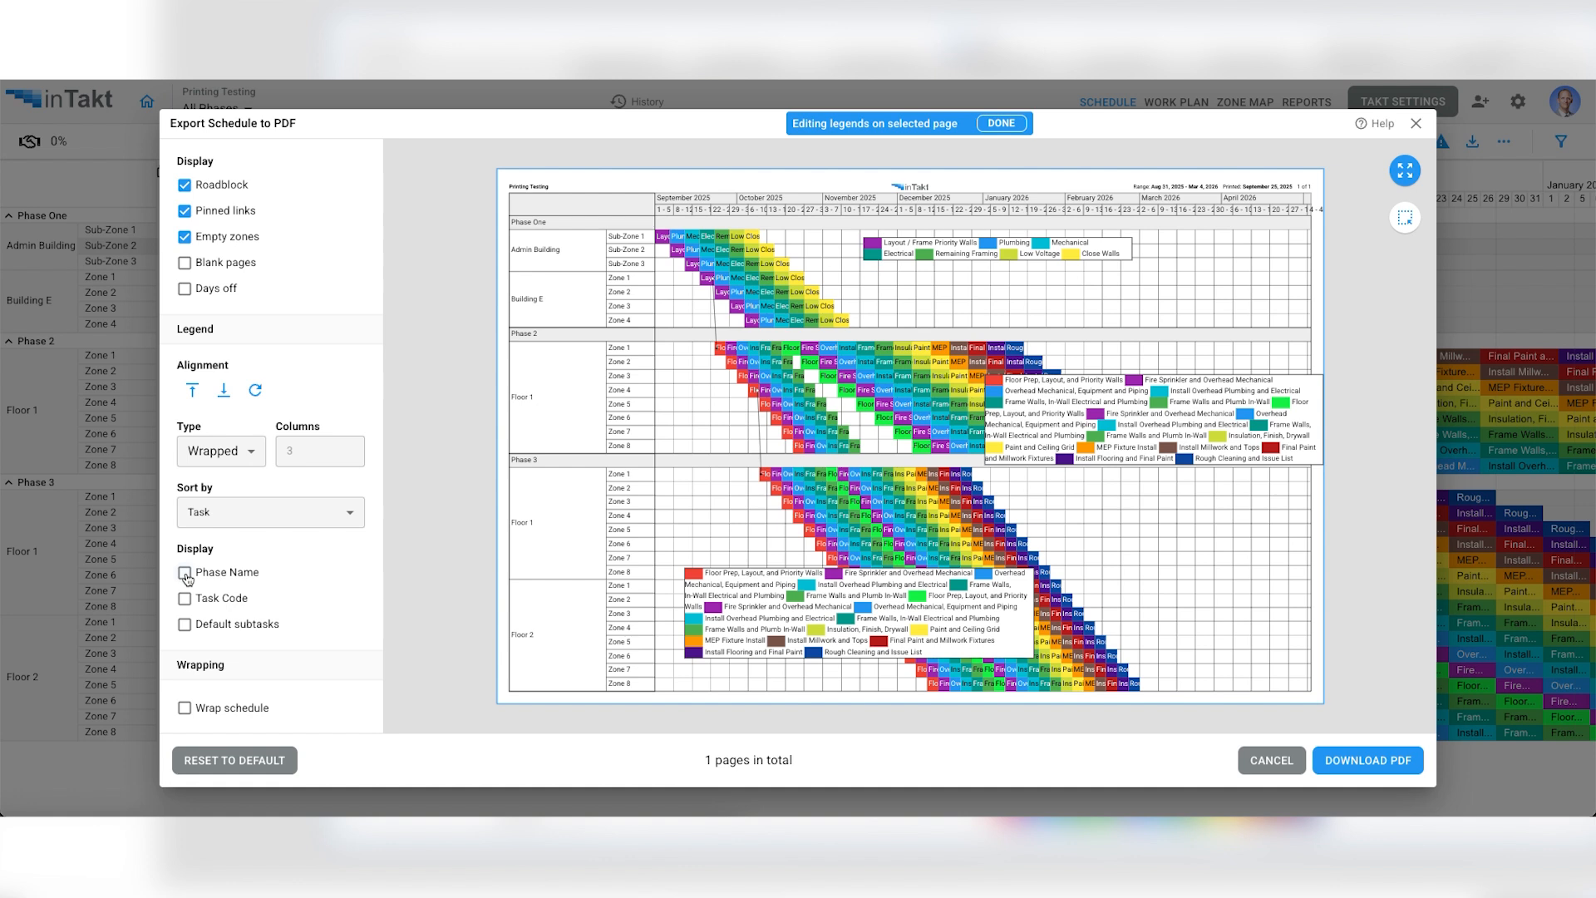
left_click(185, 572)
left_click(184, 599)
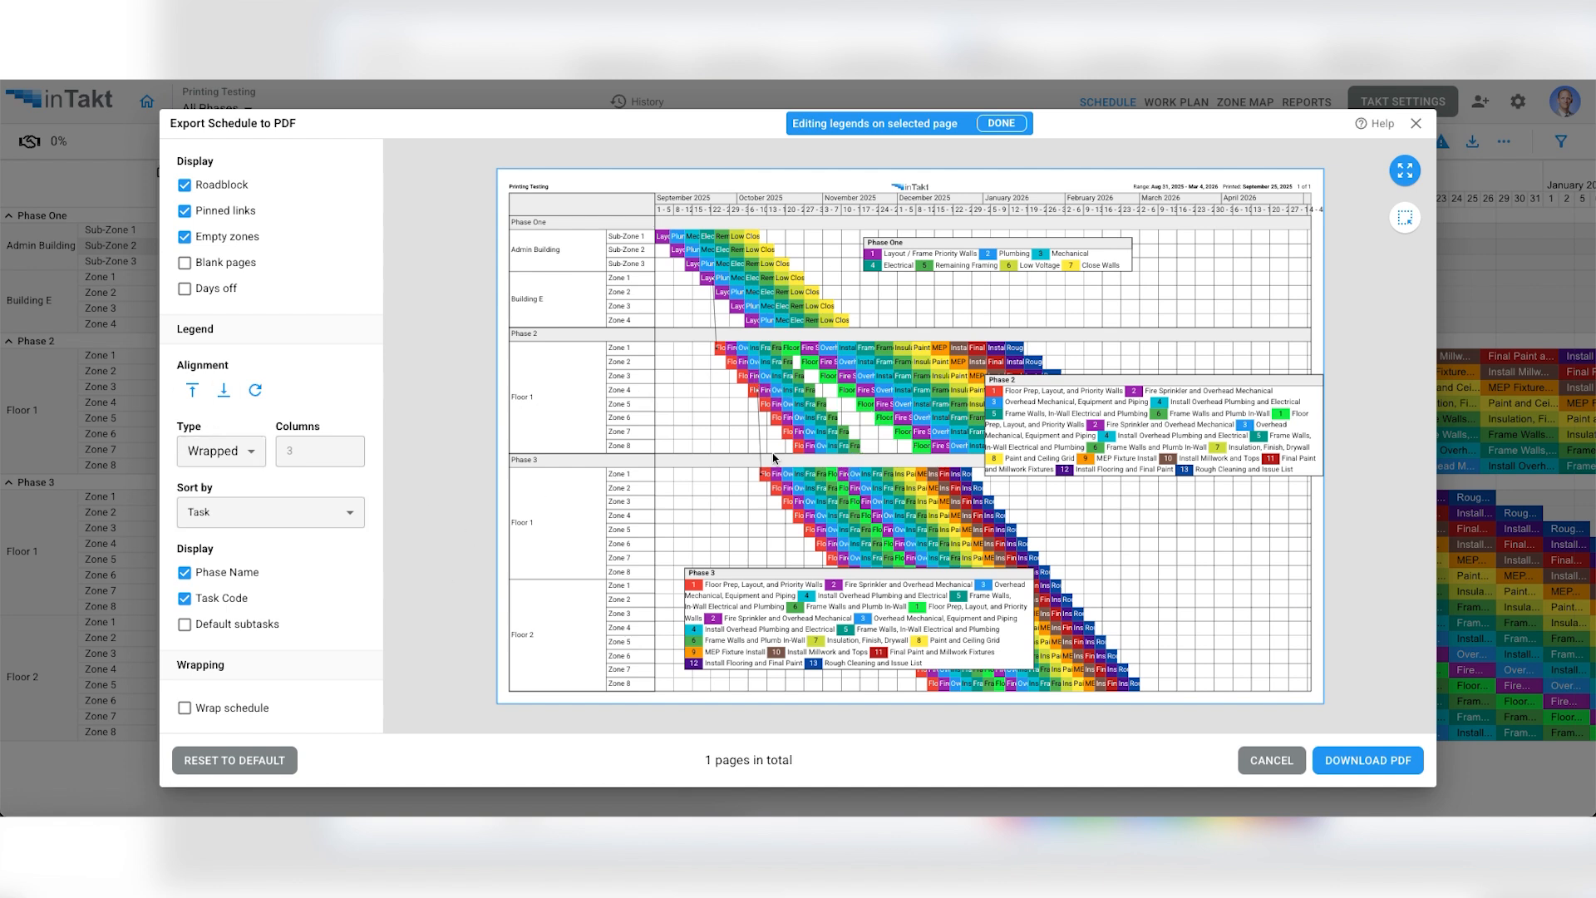
left_click(184, 625)
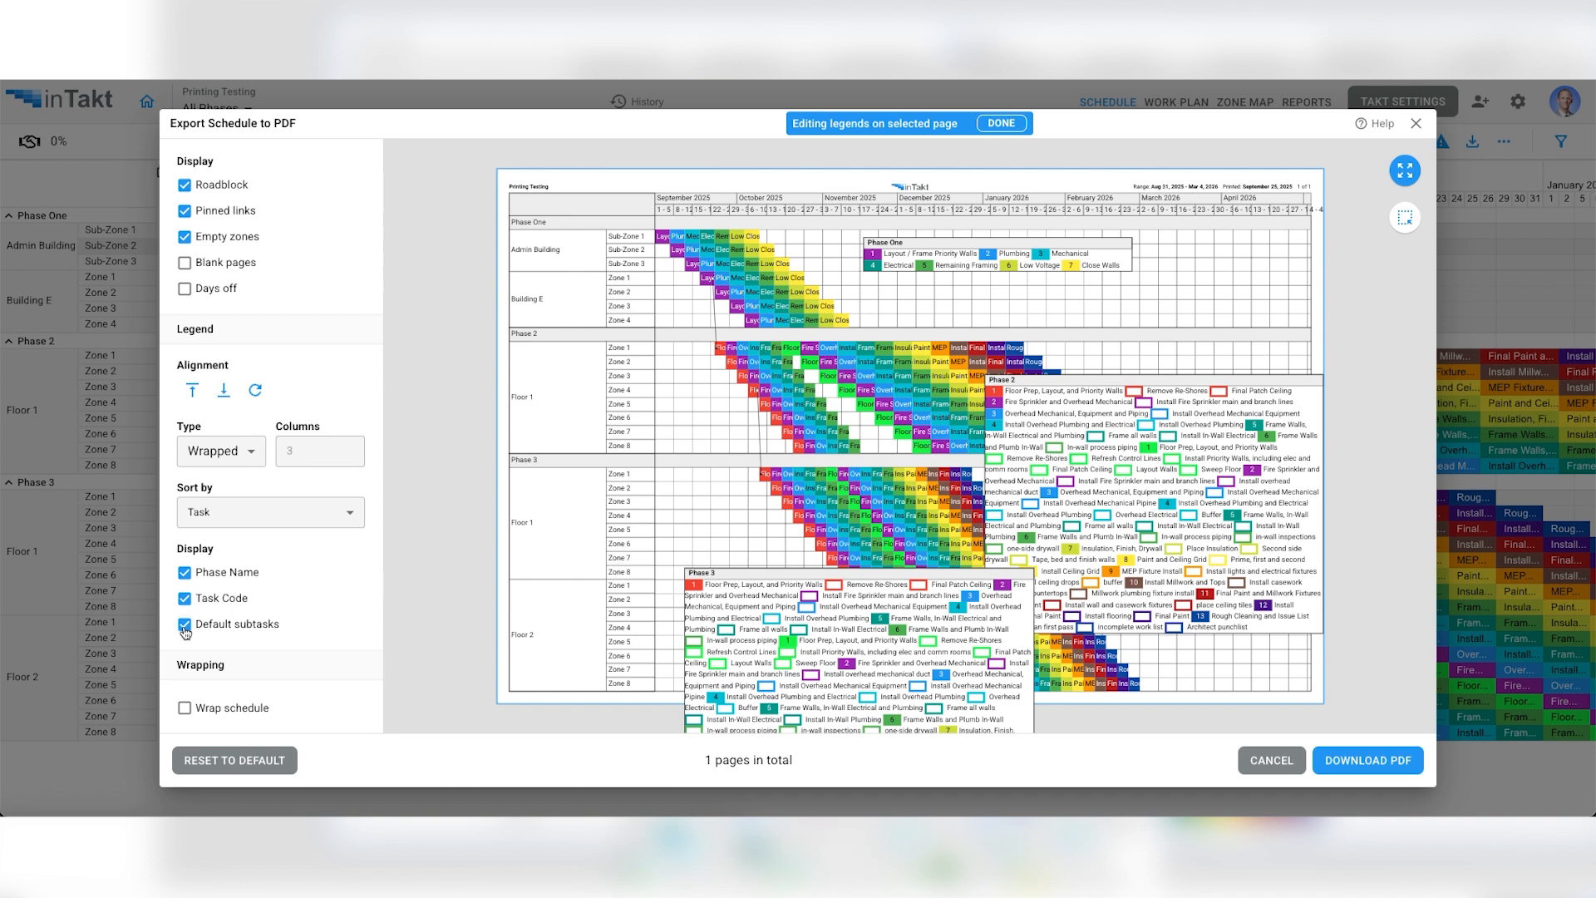
left_click(184, 625)
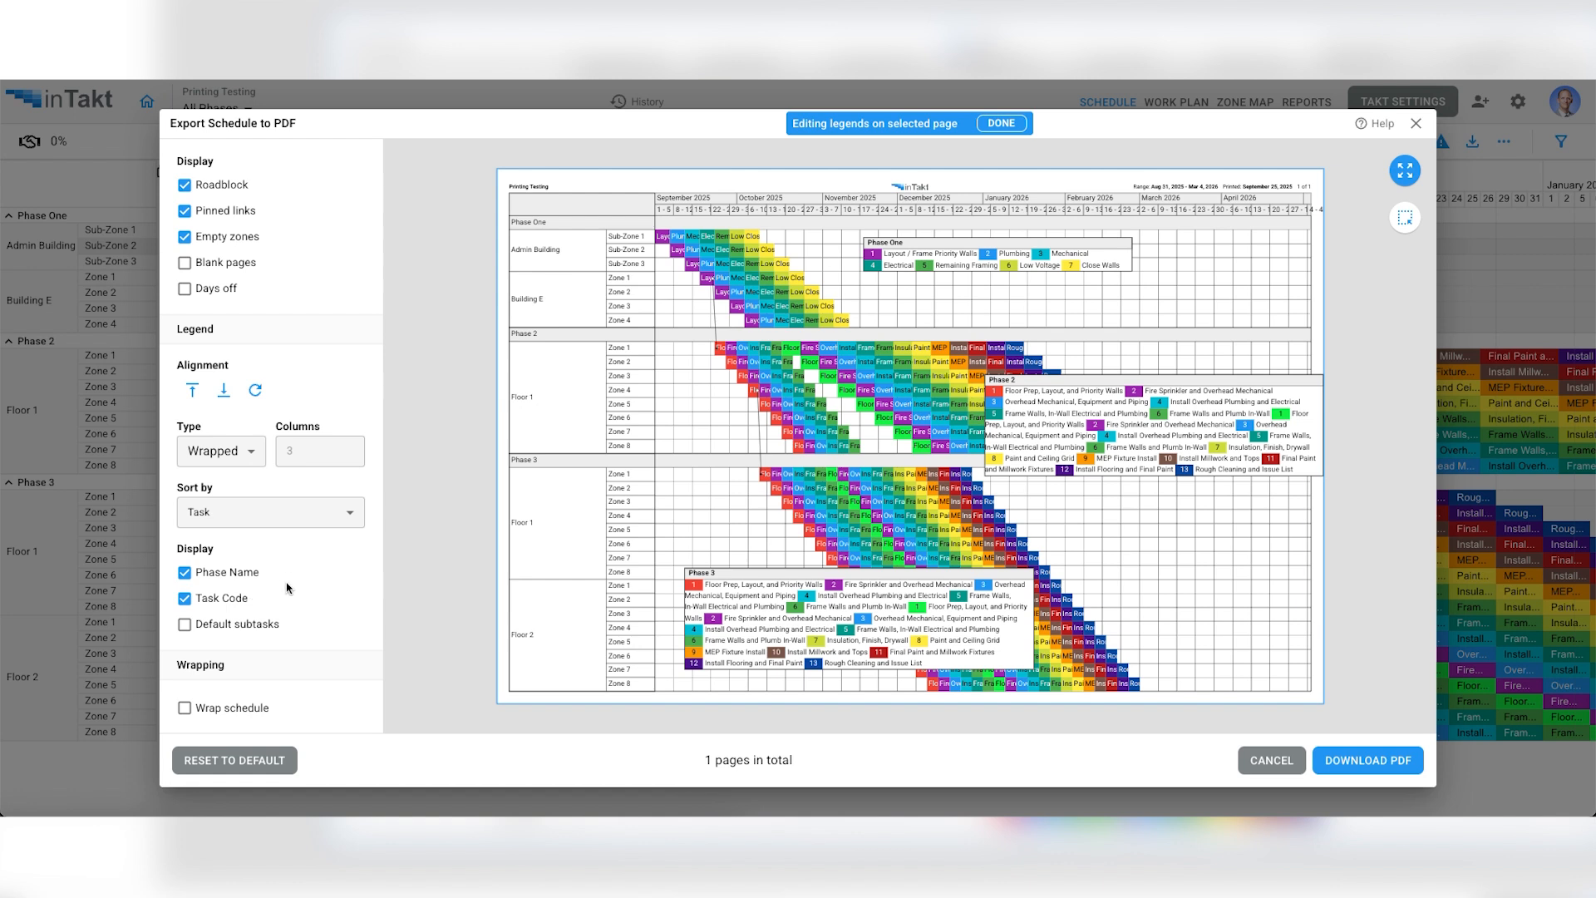
- Wrap the schedule, and move the Phase One, Phase 2 and Phase 3 legends into emptier areas of the wrapped page
left_click(186, 709)
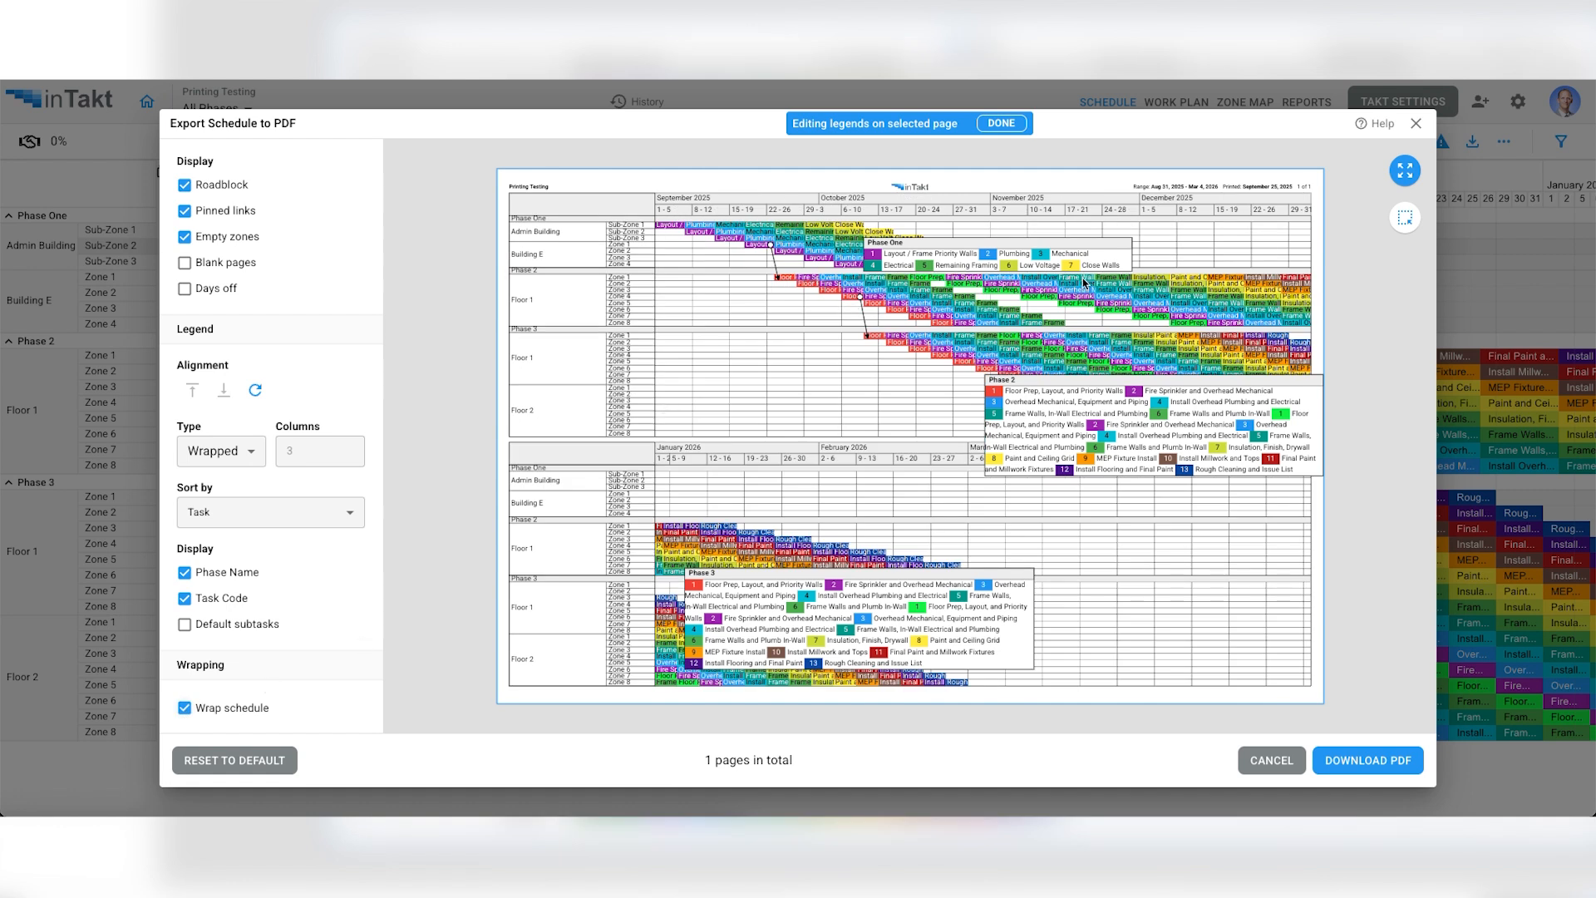
left_click_drag(1093, 256, 1250, 239)
left_click_drag(1235, 422, 792, 419)
left_click_drag(937, 595, 1214, 606)
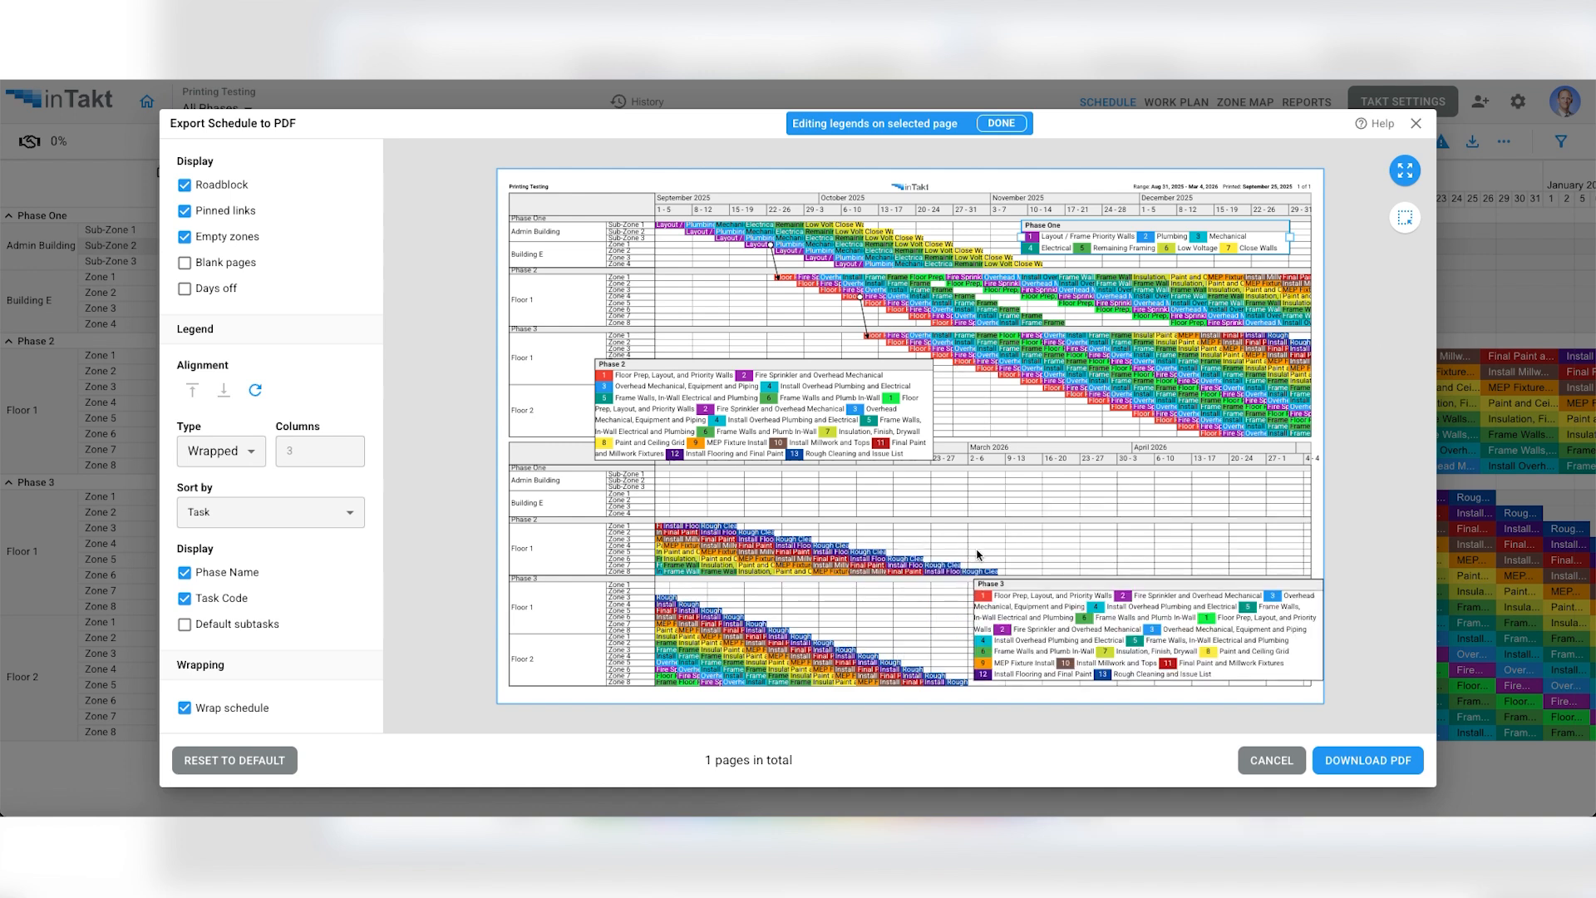
- Set the number of wrapped schedule sections to 3
scroll(228, 650, "down", 1)
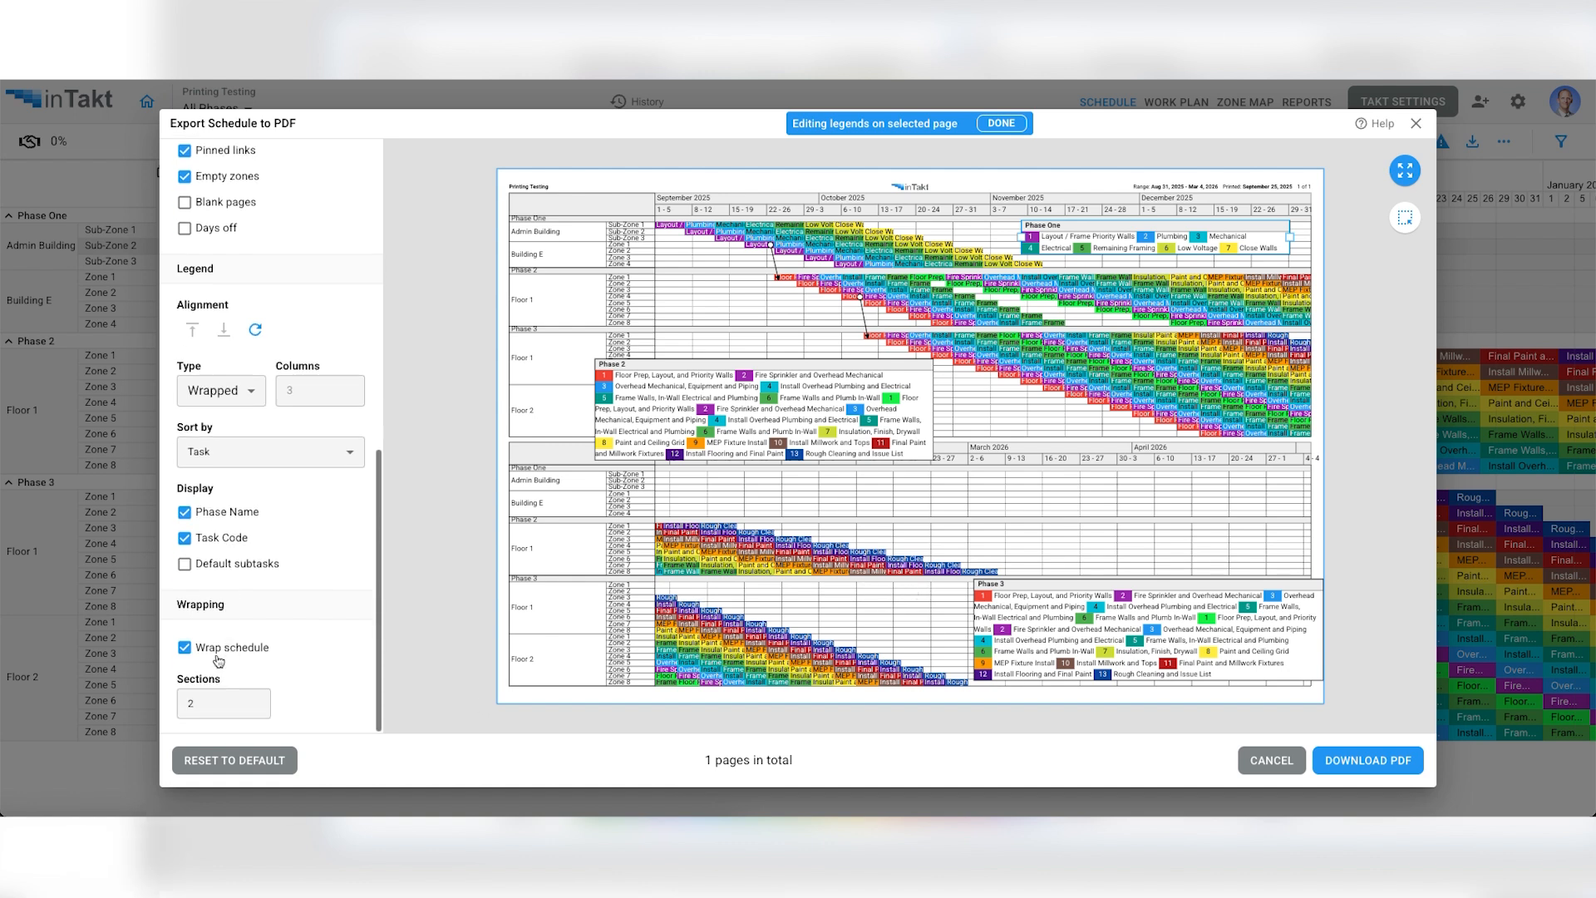
left_click_drag(205, 704, 166, 708)
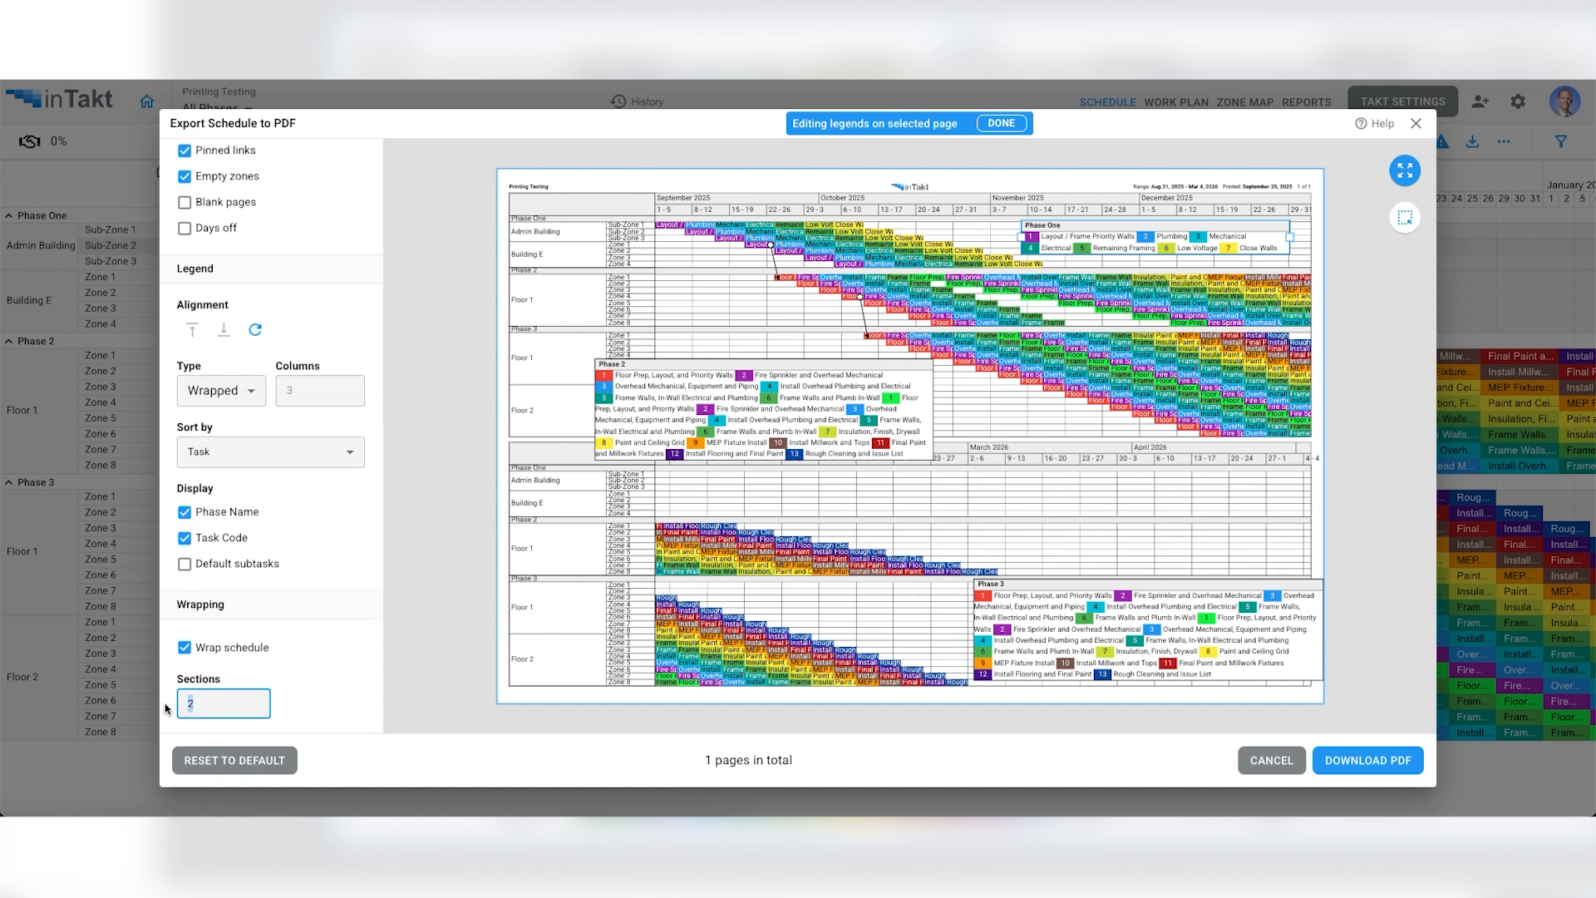
type("3")
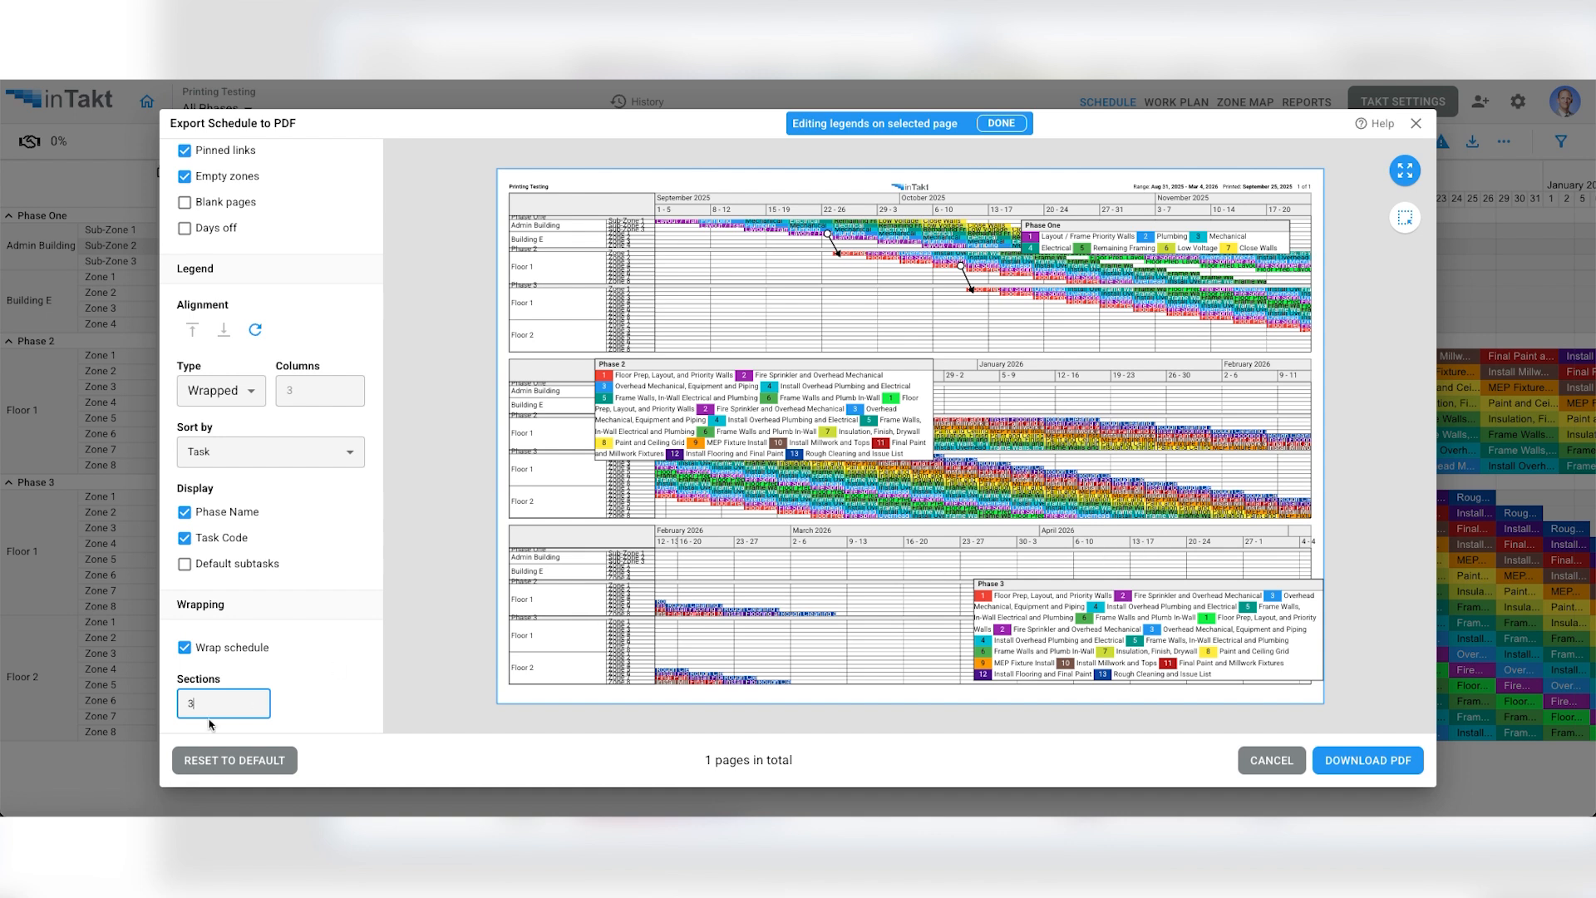
- Turn off schedule wrapping, and move the Phase 2 legend over the late end of its upper Floor 1 rows
left_click(185, 648)
left_click_drag(794, 426, 1226, 362)
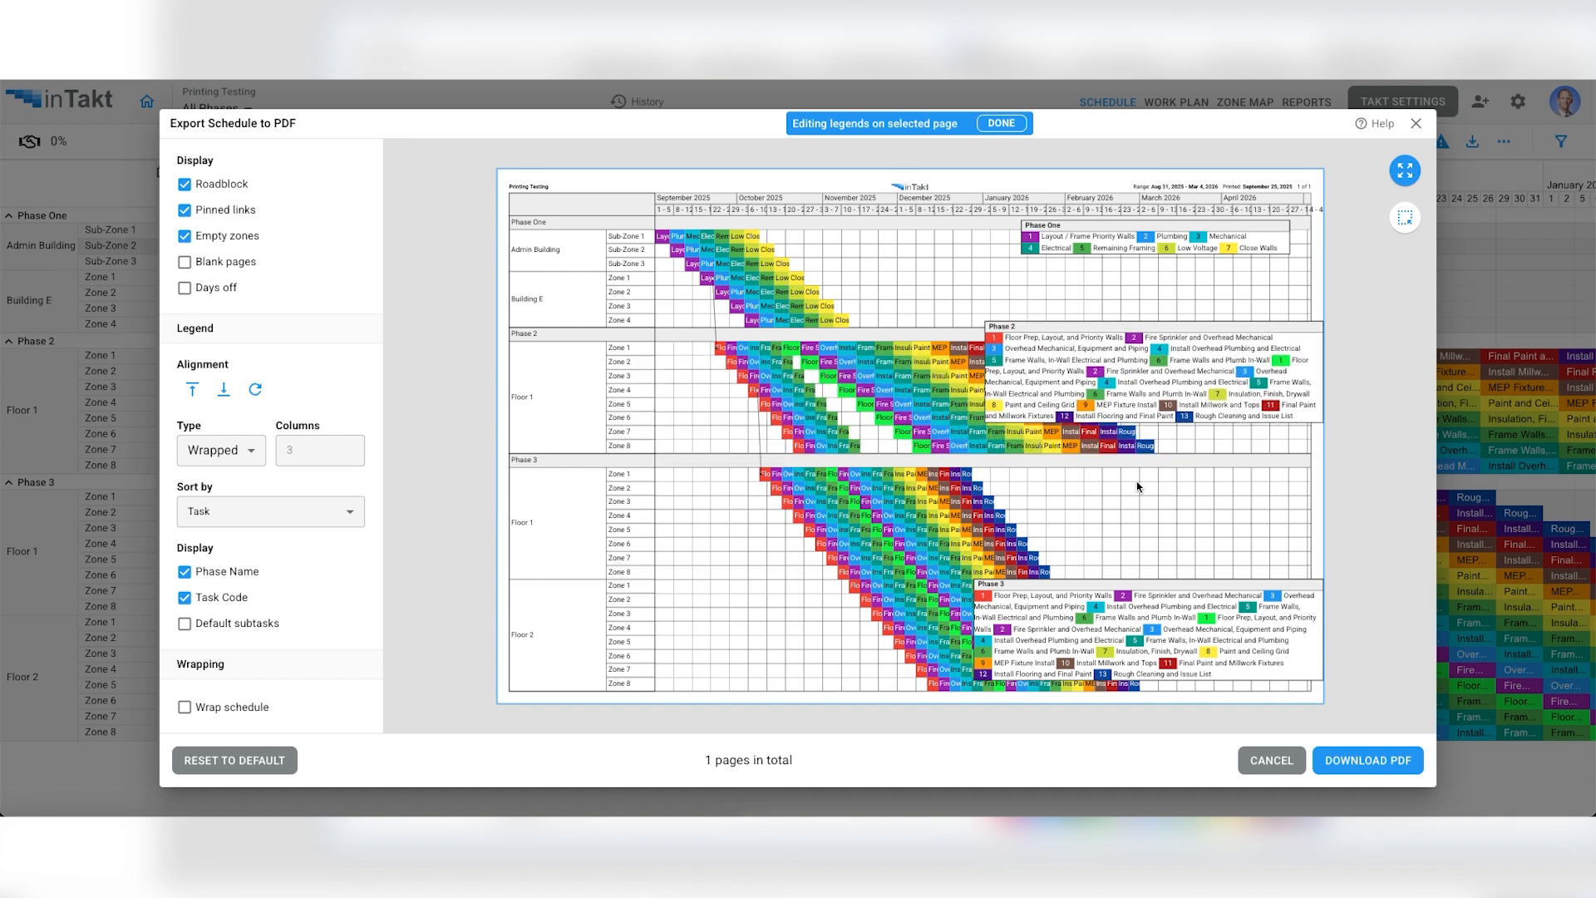
left_click_drag(1109, 394, 1057, 378)
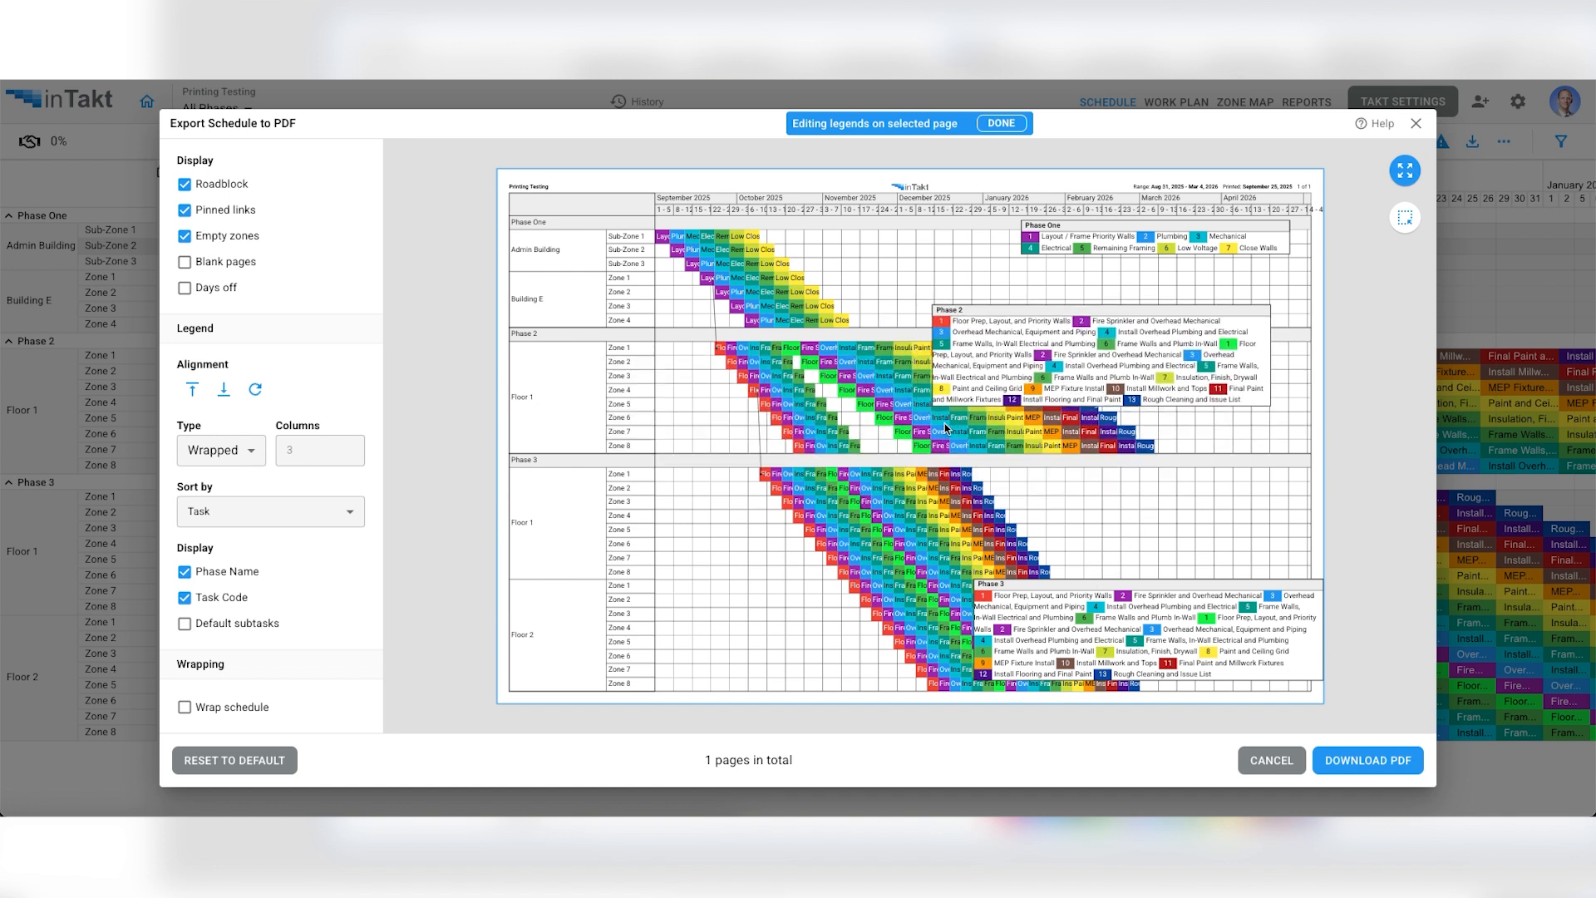
- Examine the Phase 2 legend and the surrounding tasks up close, and finish editing the legends on the page
scroll(945, 424, "up", 5)
scroll(945, 425, "up", 3)
scroll(946, 427, "down", 10)
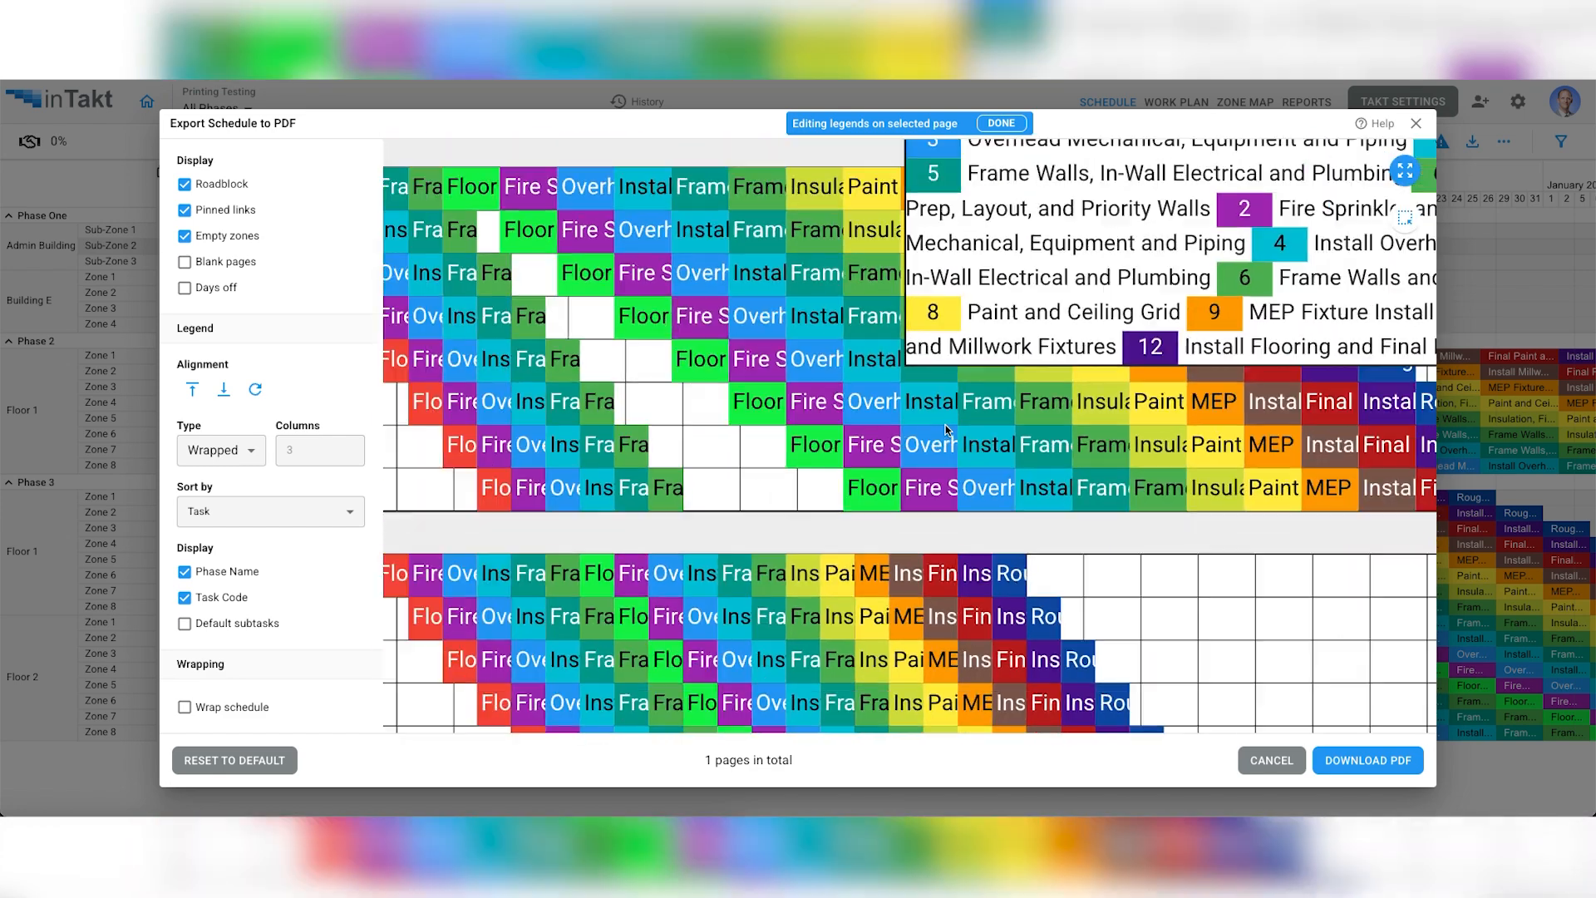
scroll(945, 429, "up", 8)
left_click_drag(804, 400, 642, 546)
scroll(641, 545, "down", 5)
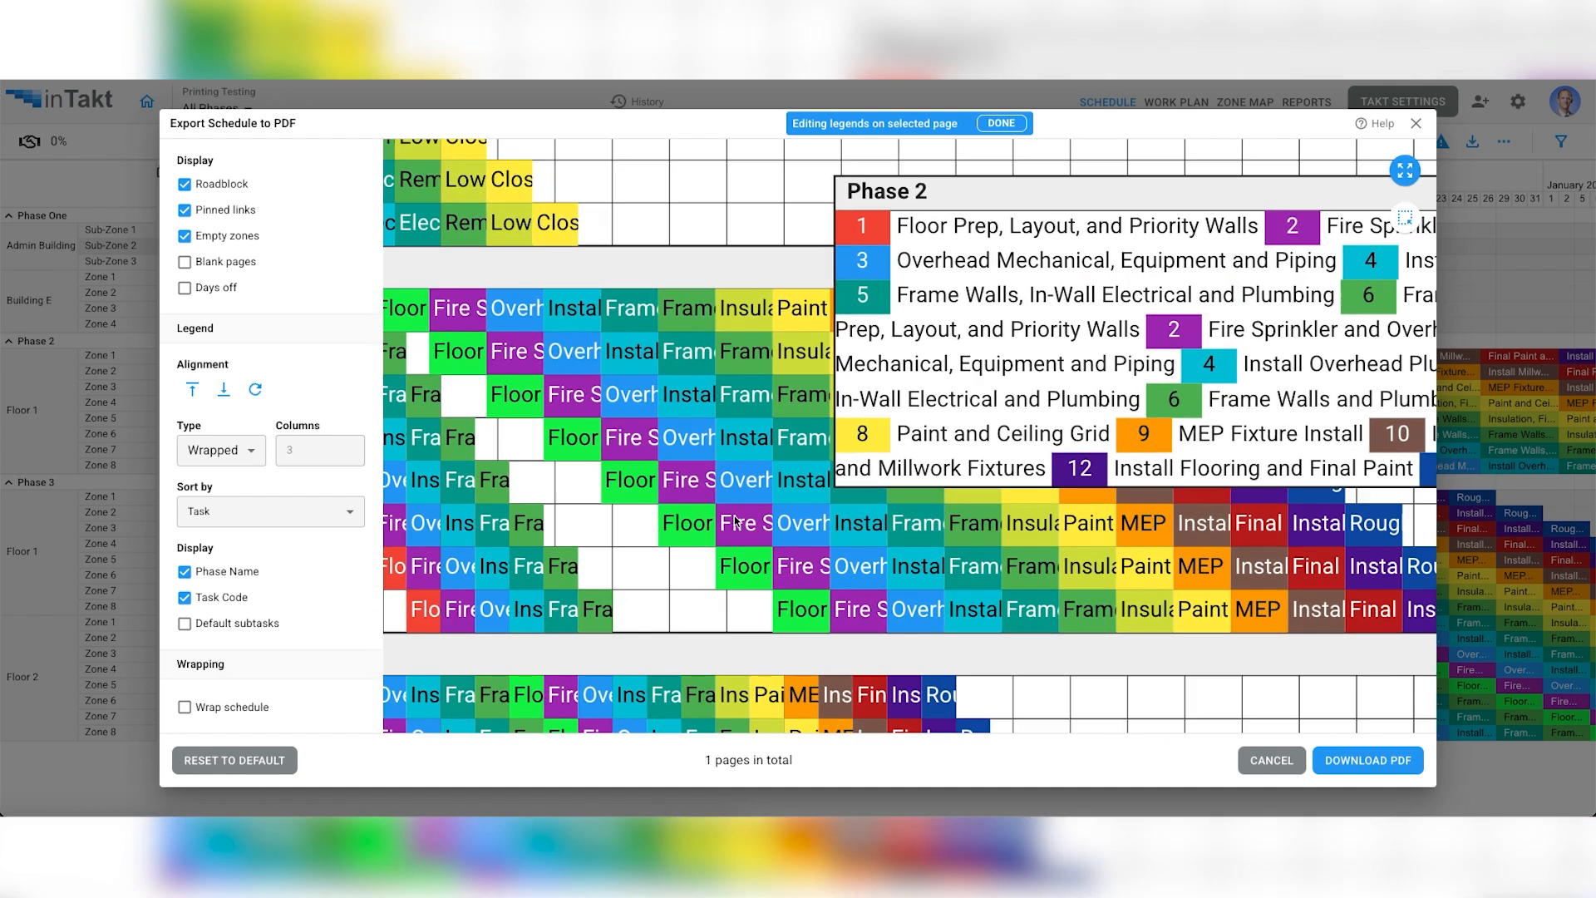
scroll(732, 519, "down", 6)
scroll(732, 519, "up", 5)
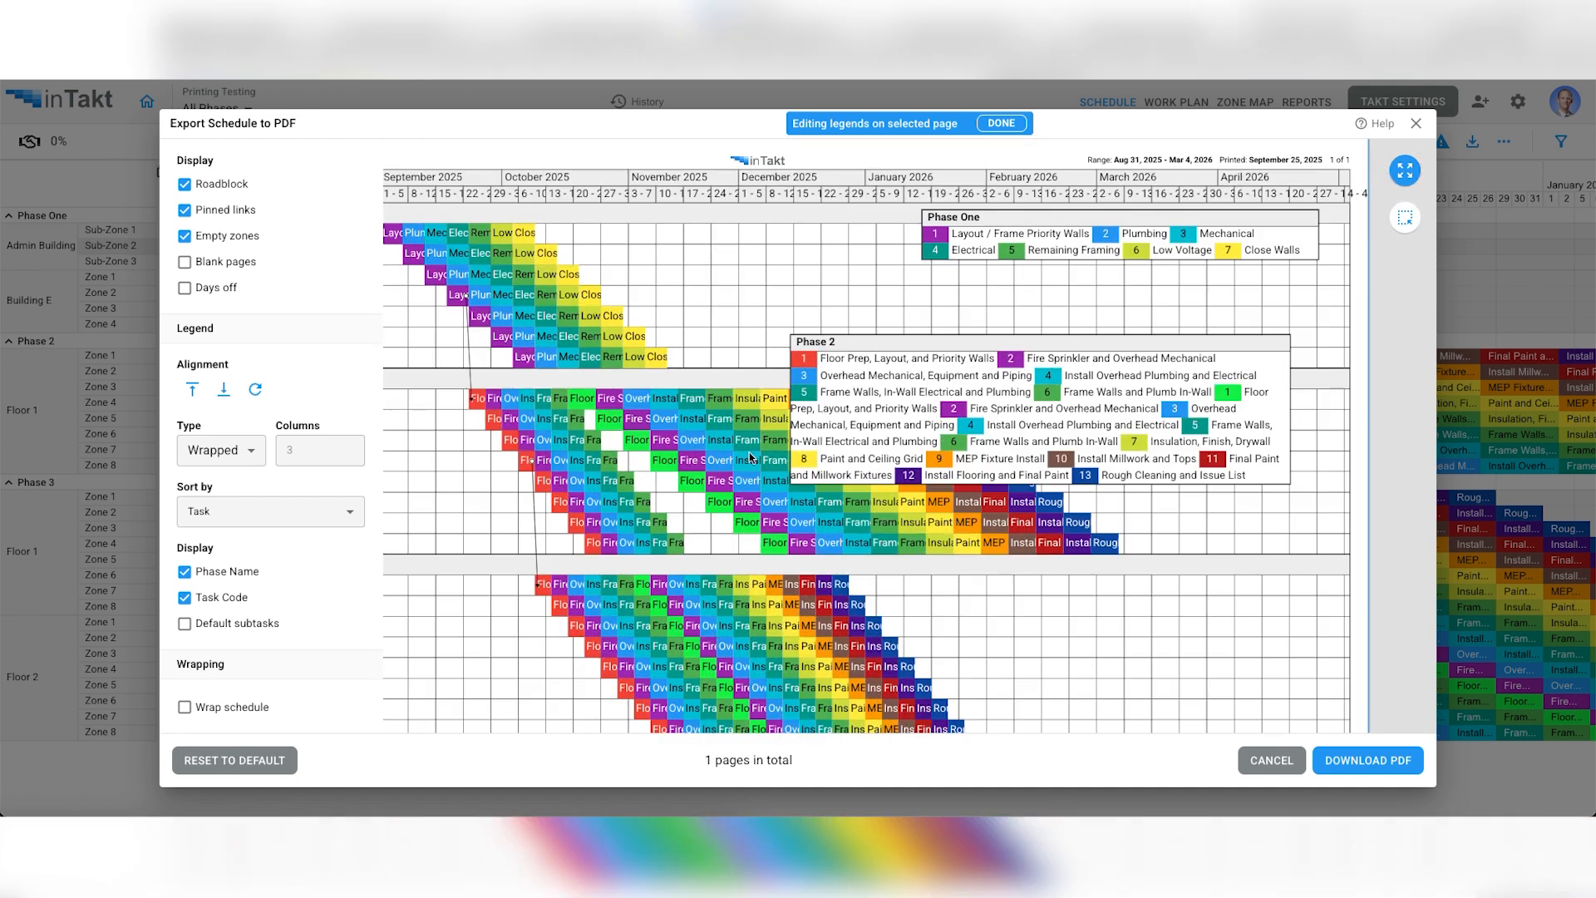
left_click(1007, 126)
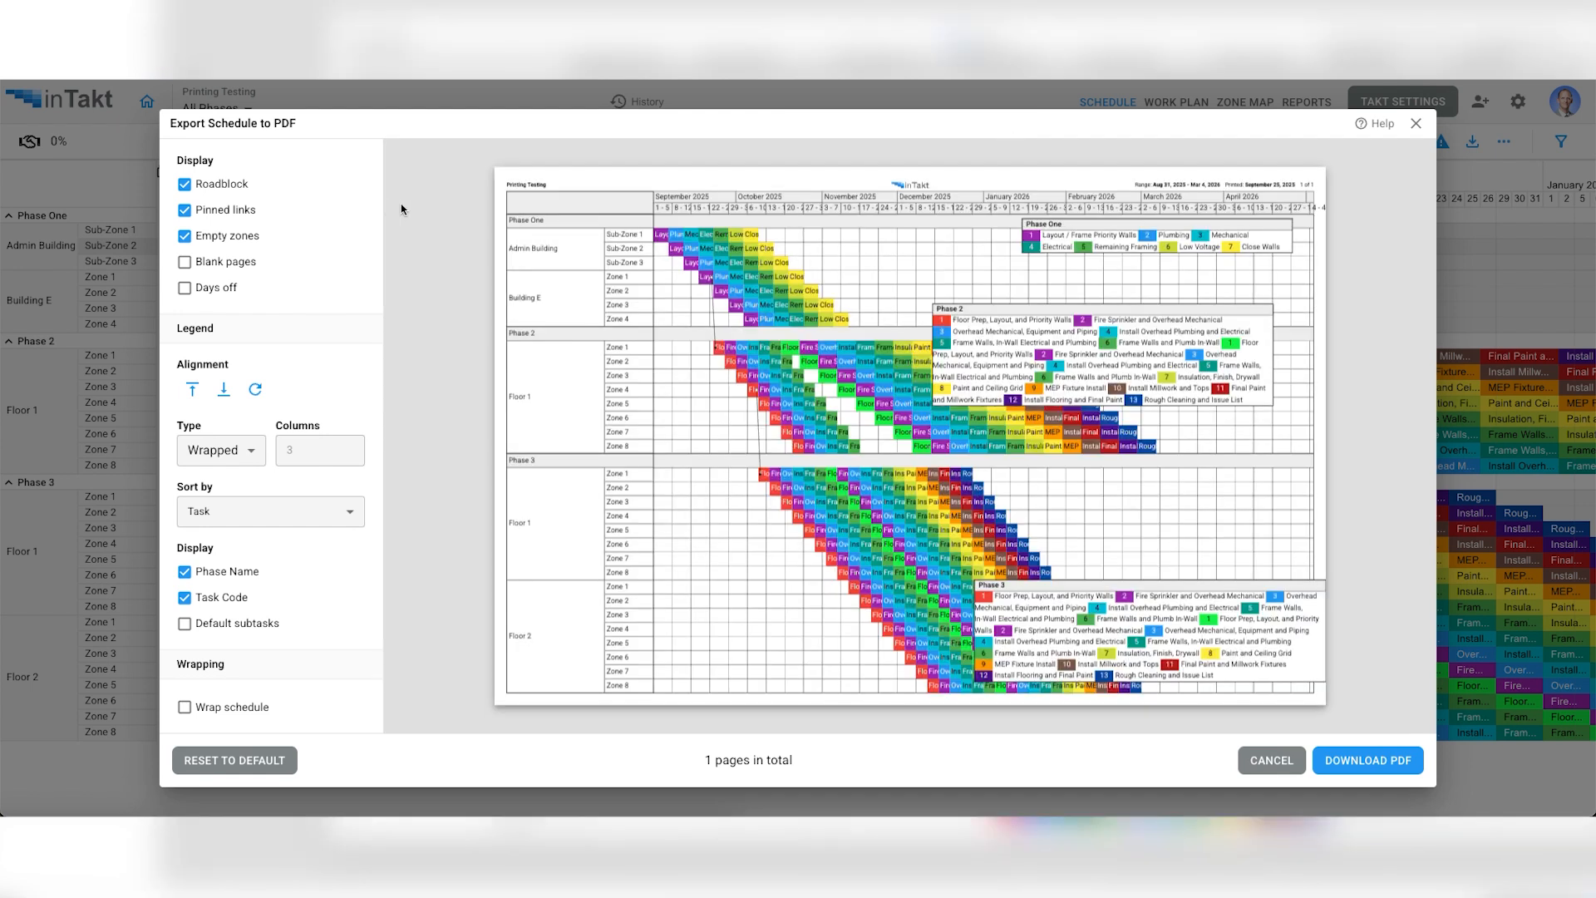
- Set the paper size to ArchD (36" x 24")
scroll(301, 345, "up", 8)
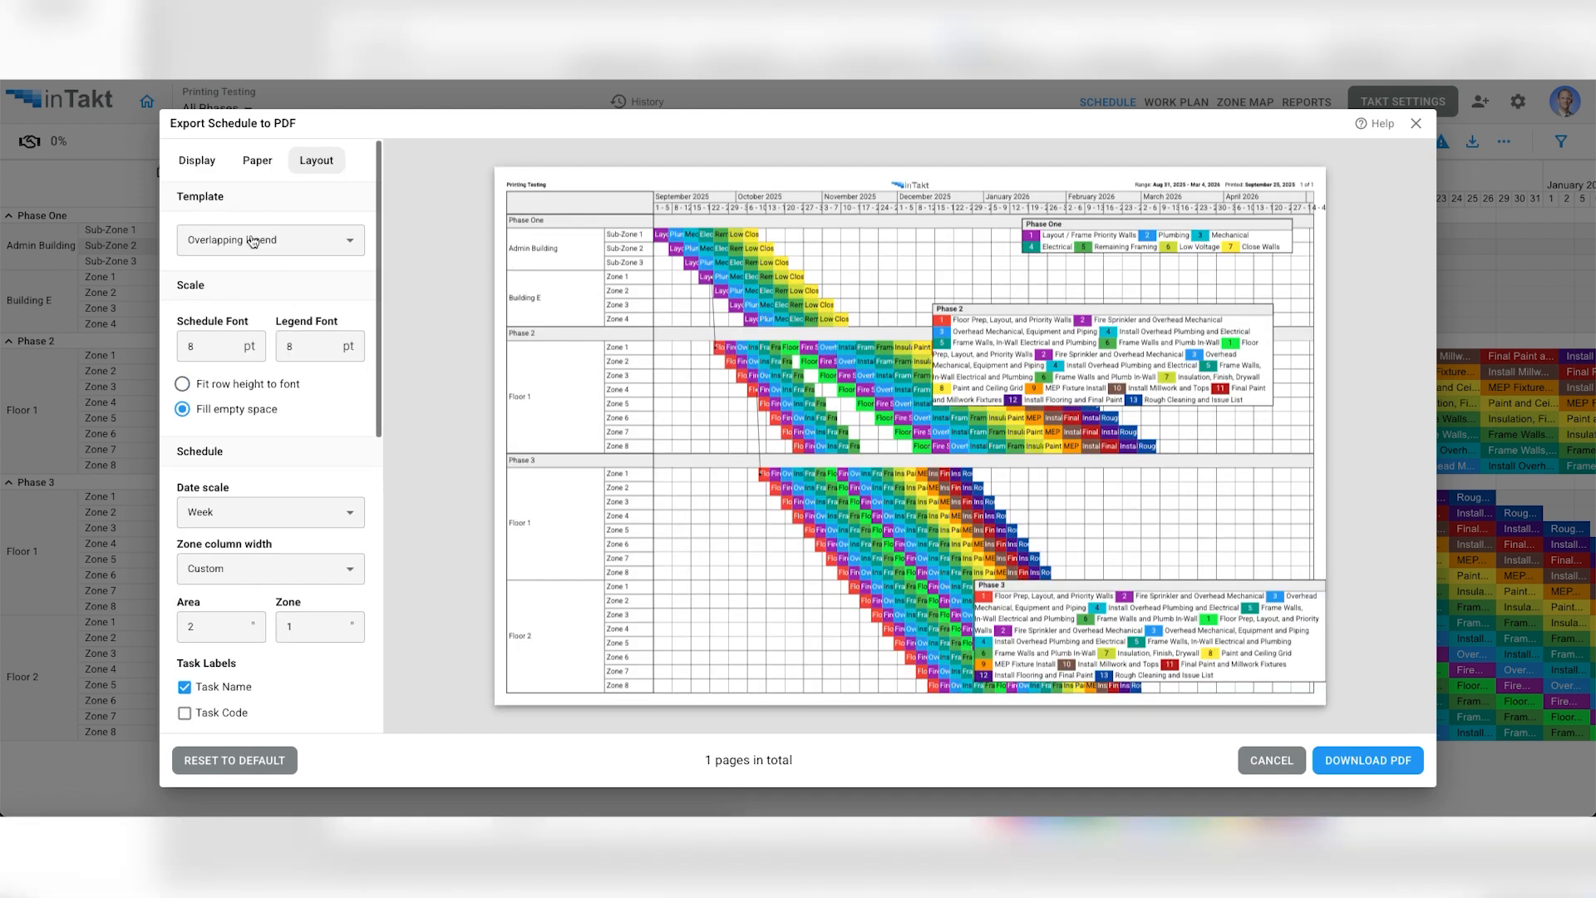
left_click(256, 161)
left_click(279, 320)
left_click(266, 404)
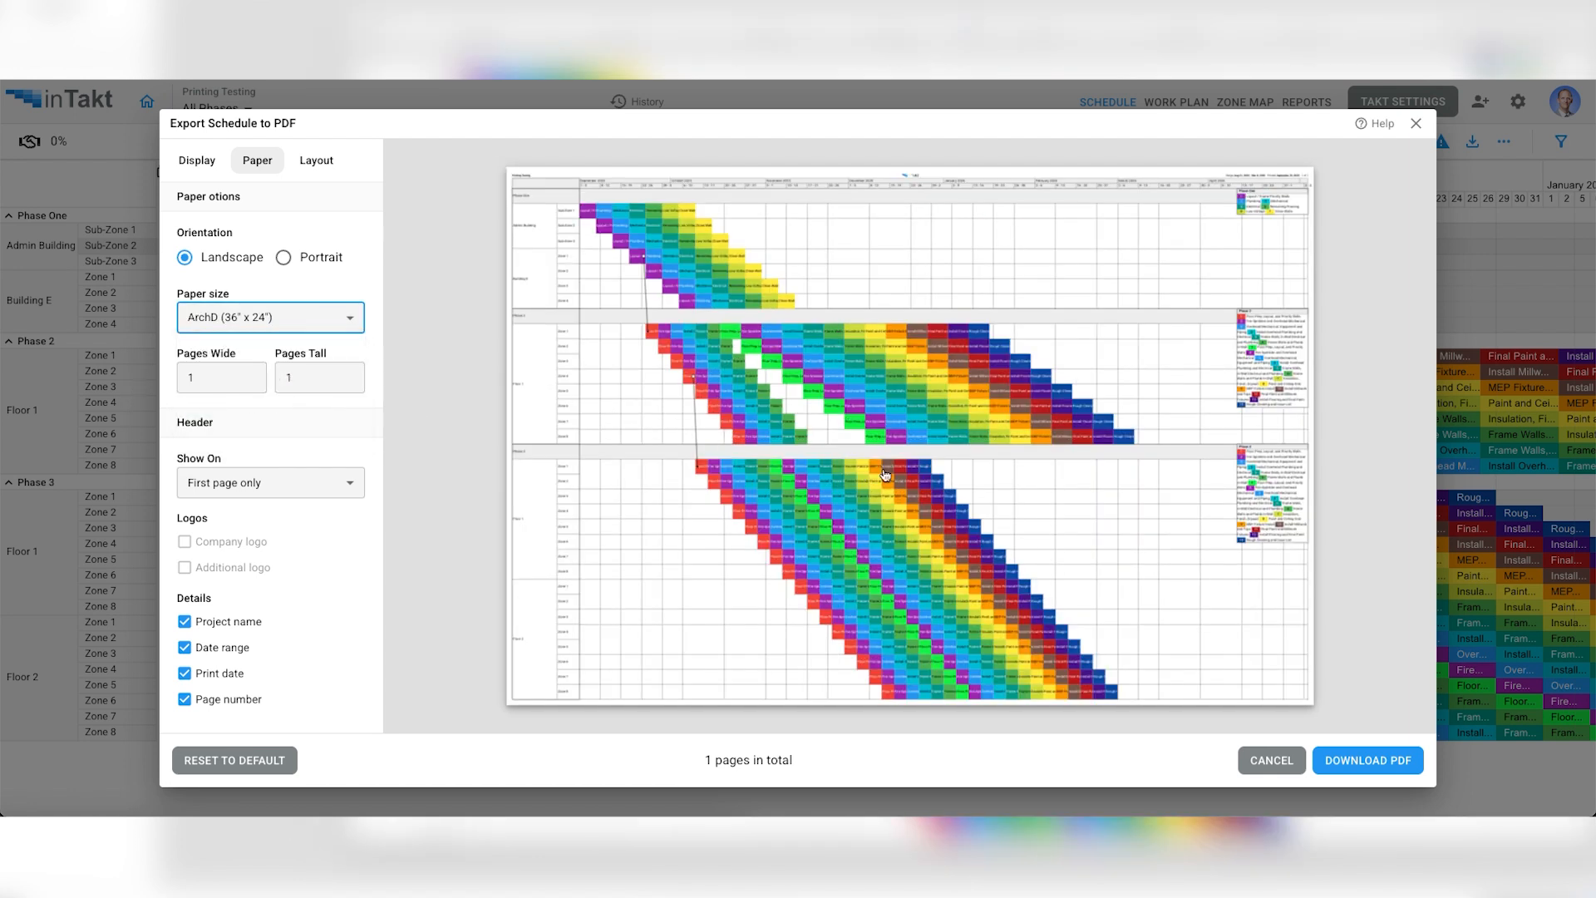
left_click_drag(1249, 369, 1234, 374)
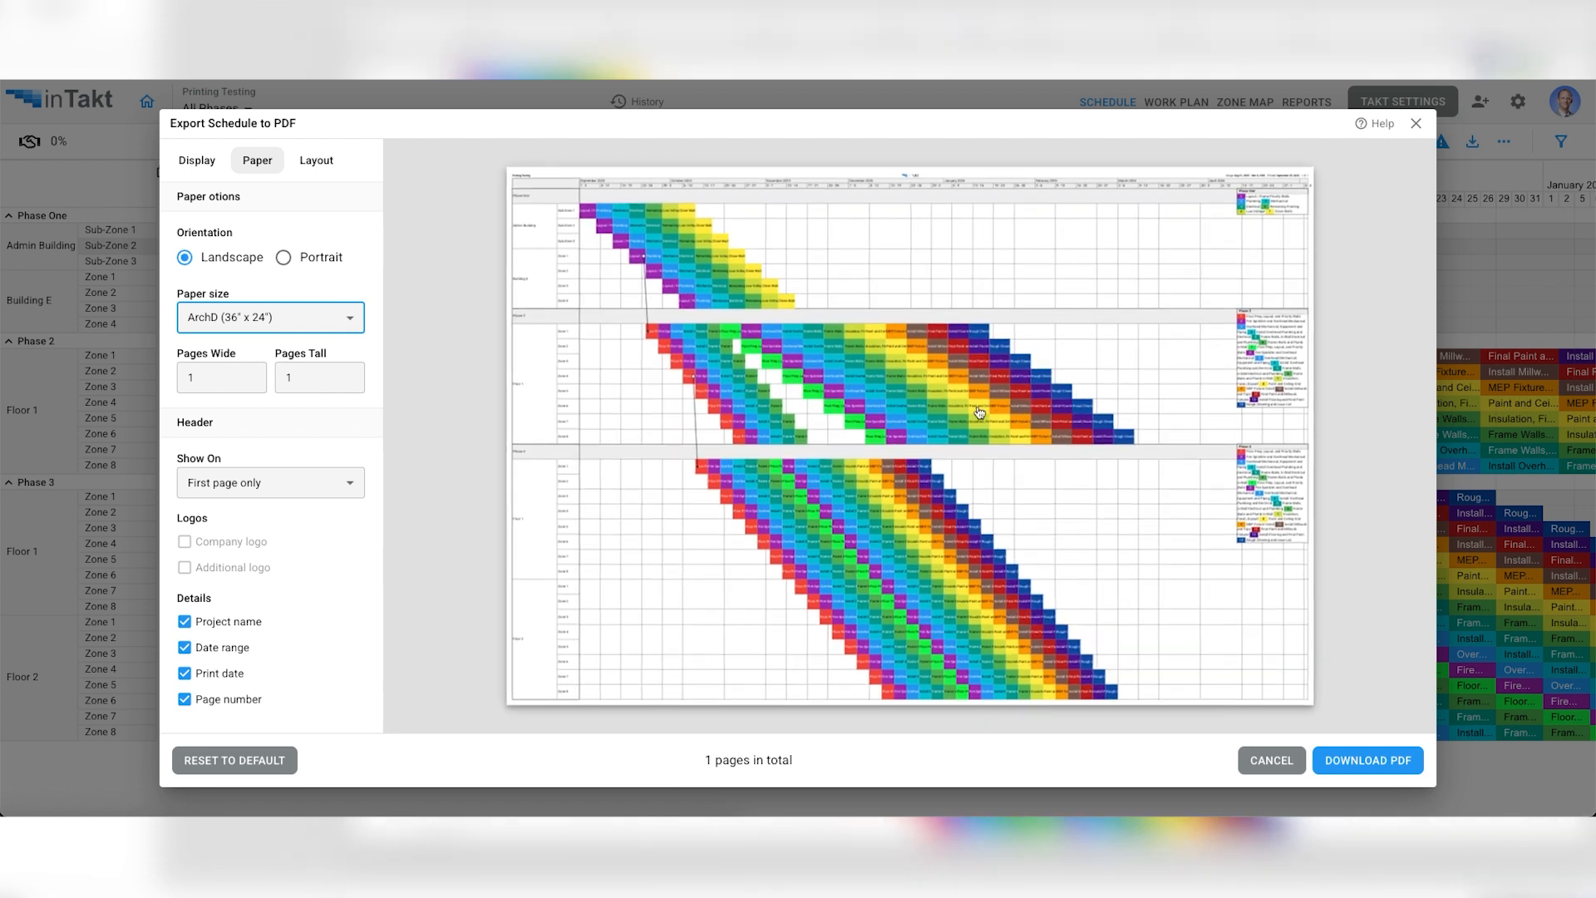